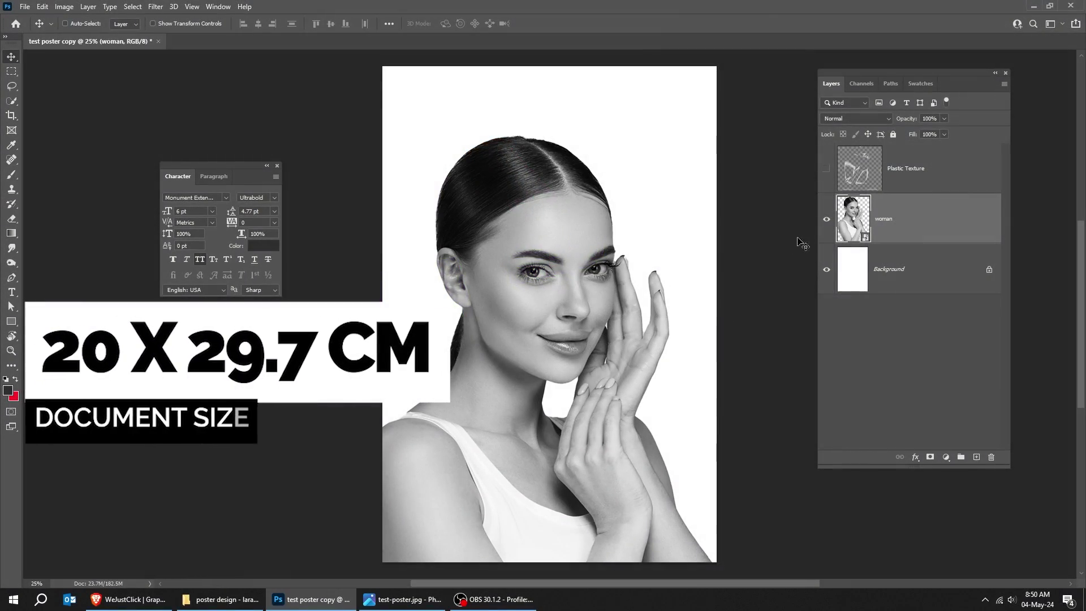
- Draw a tall red 1510×3496 px rectangle over the poster
{"action": "left_click", "coordinate": [827, 222]}
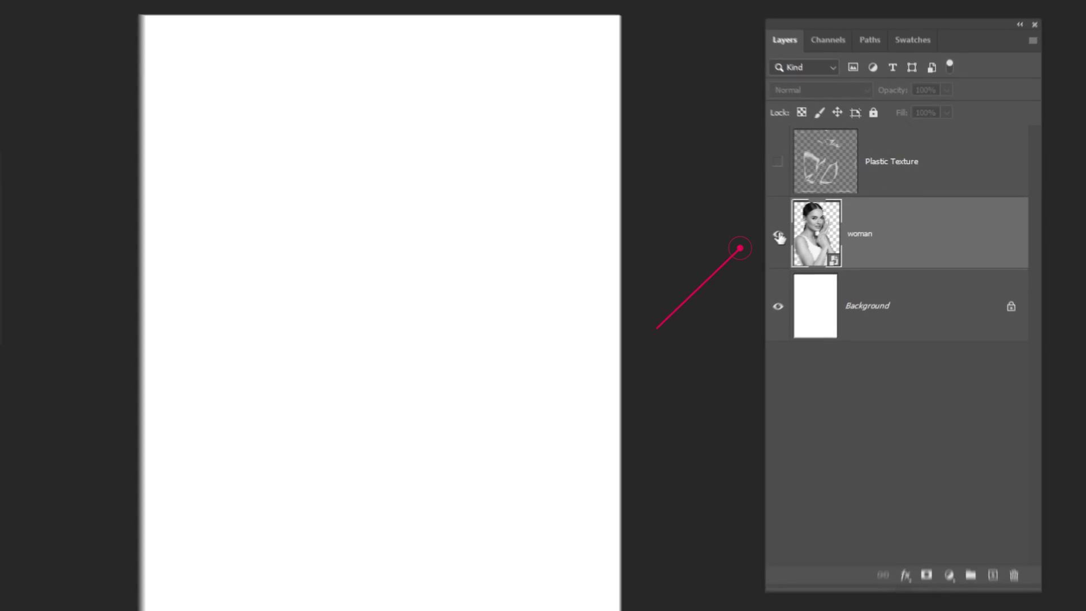
{"action": "left_click", "coordinate": [827, 222]}
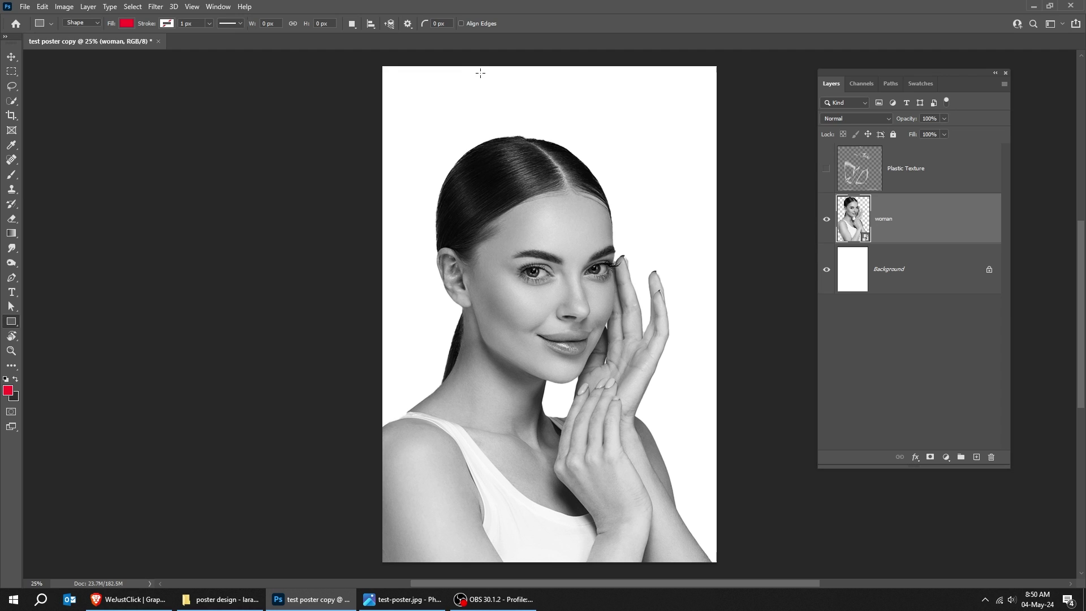
{"action": "left_click_drag", "start_coordinate": [637, 402], "coordinate": [686, 561]}
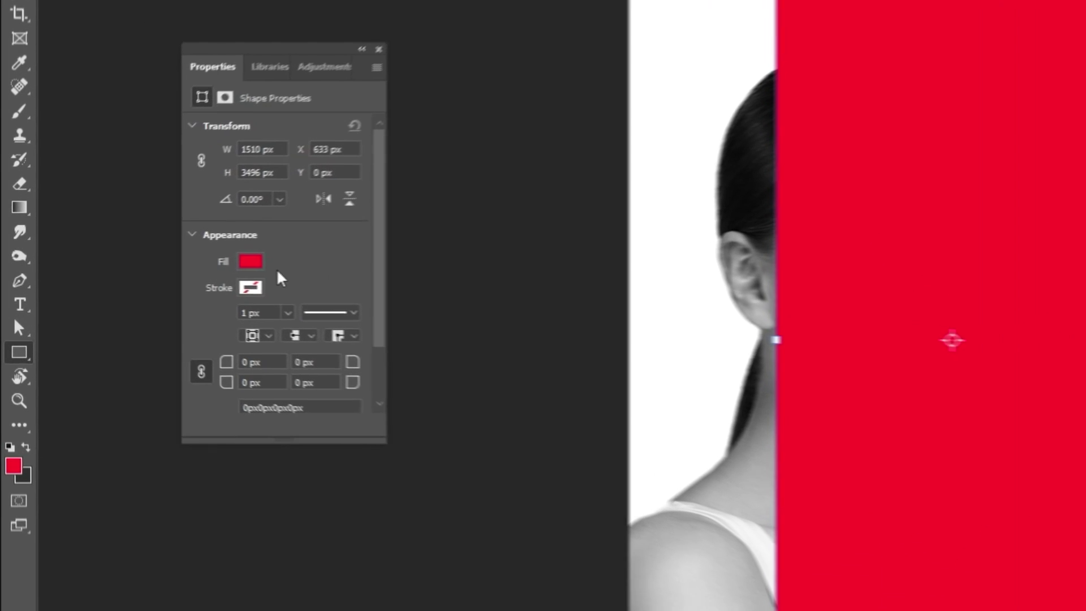
- Keep the red #ff002a fill and move the rectangle to X 358 px over the woman
{"action": "left_click", "coordinate": [258, 262]}
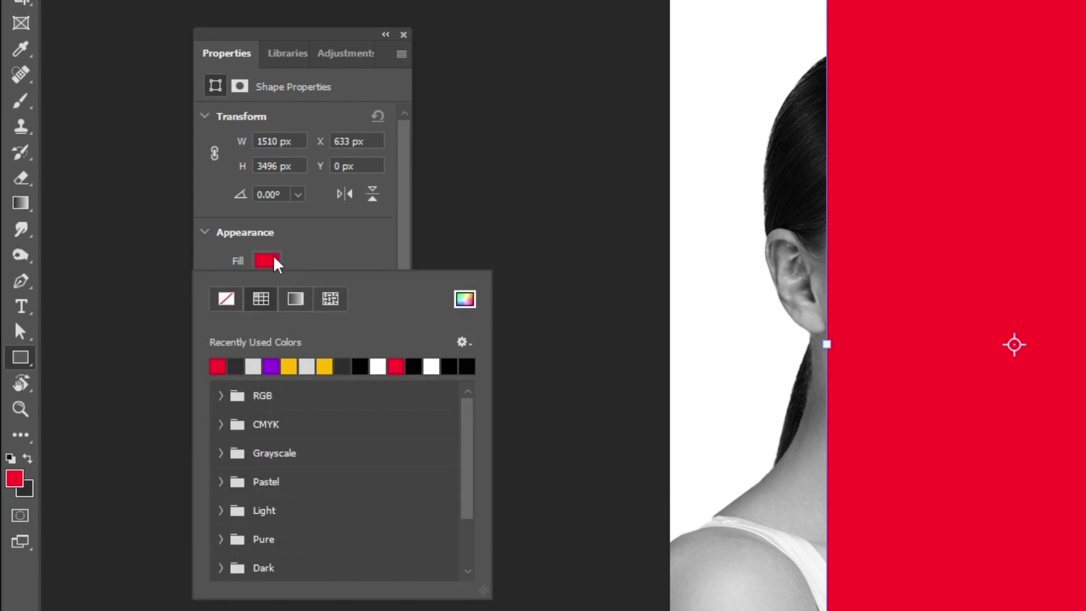
{"action": "left_click", "coordinate": [464, 300]}
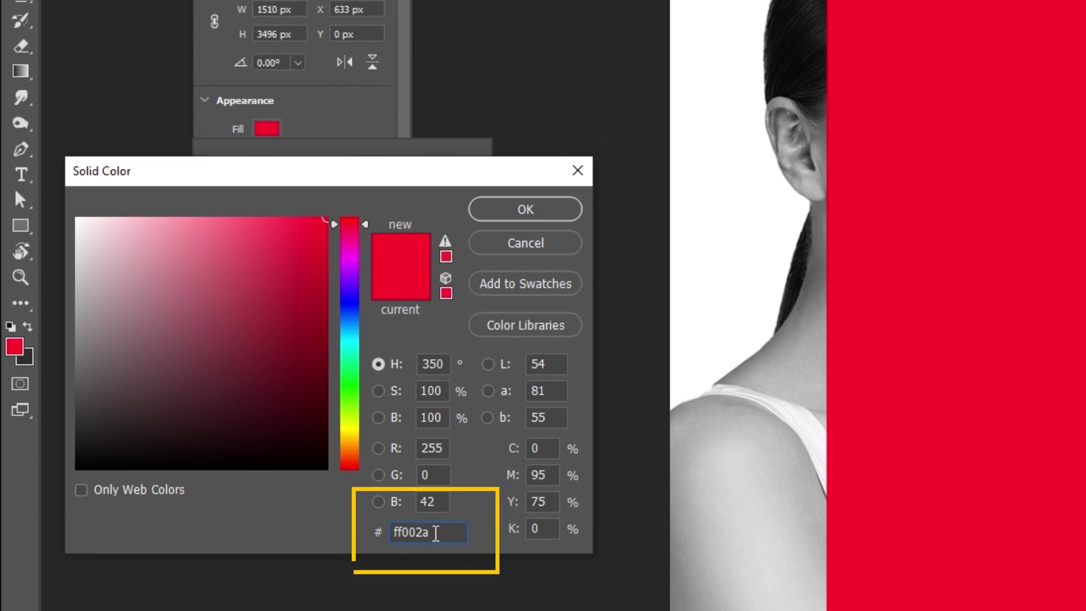
{"action": "left_click", "coordinate": [526, 243]}
{"action": "left_click", "coordinate": [322, 117]}
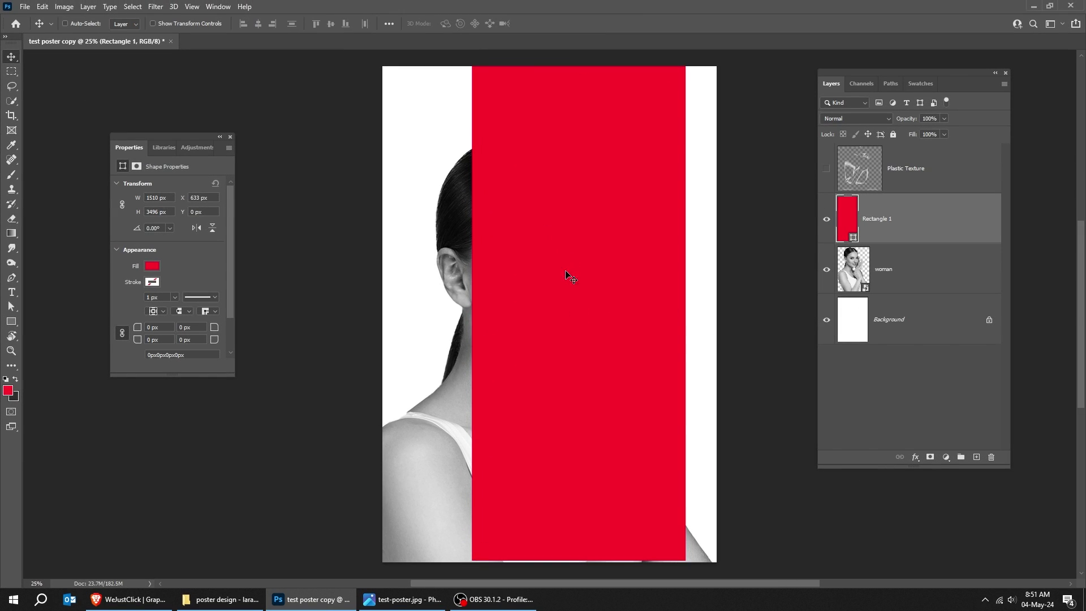
{"action": "left_click_drag", "start_coordinate": [566, 275], "coordinate": [569, 354]}
- Stretch the red rectangle to the full poster height and set it to Multiply
{"action": "key", "text": "ctrl+t"}
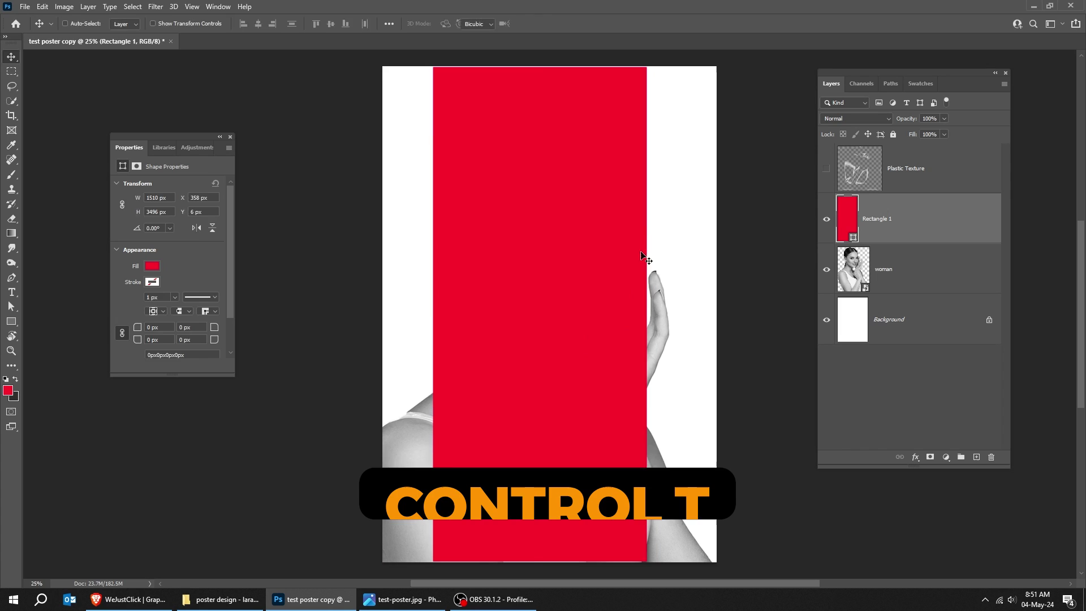
{"action": "left_click_drag", "start_coordinate": [537, 67], "coordinate": [537, 64]}
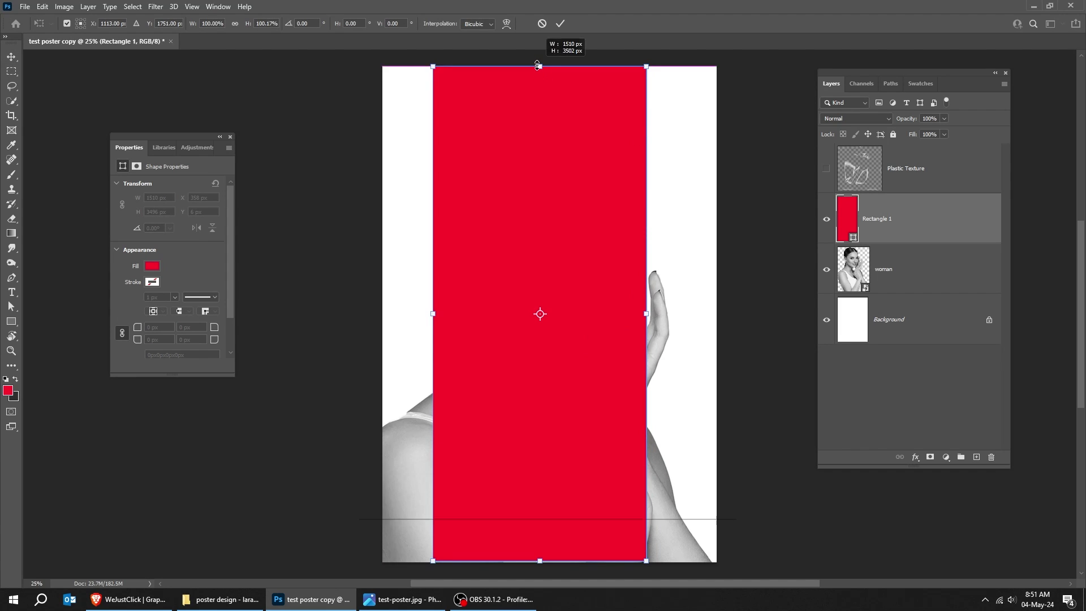
{"action": "key", "text": "Return"}
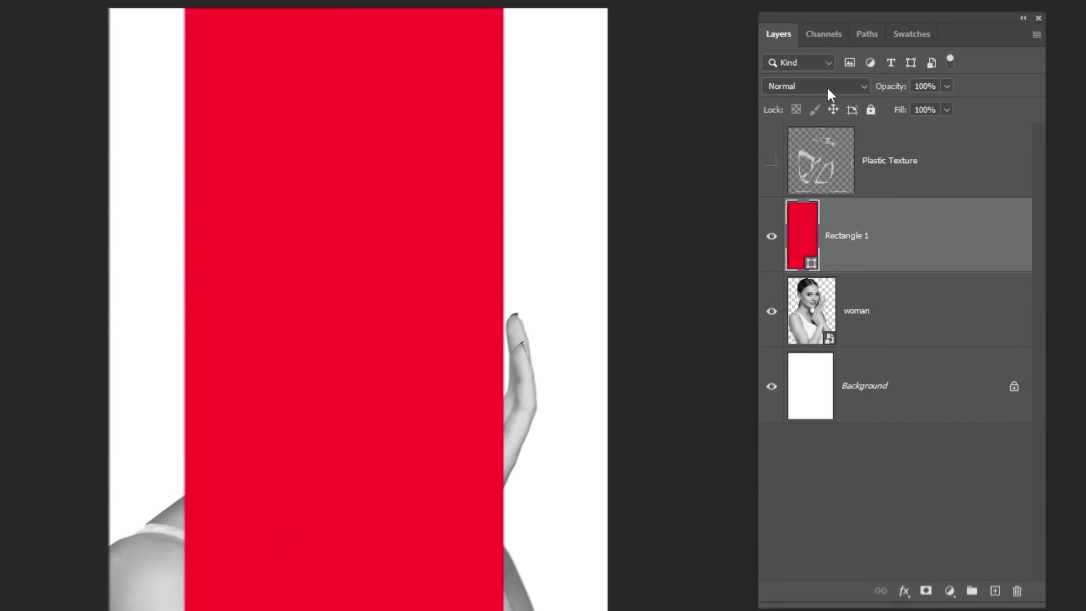
{"action": "left_click", "coordinate": [864, 118]}
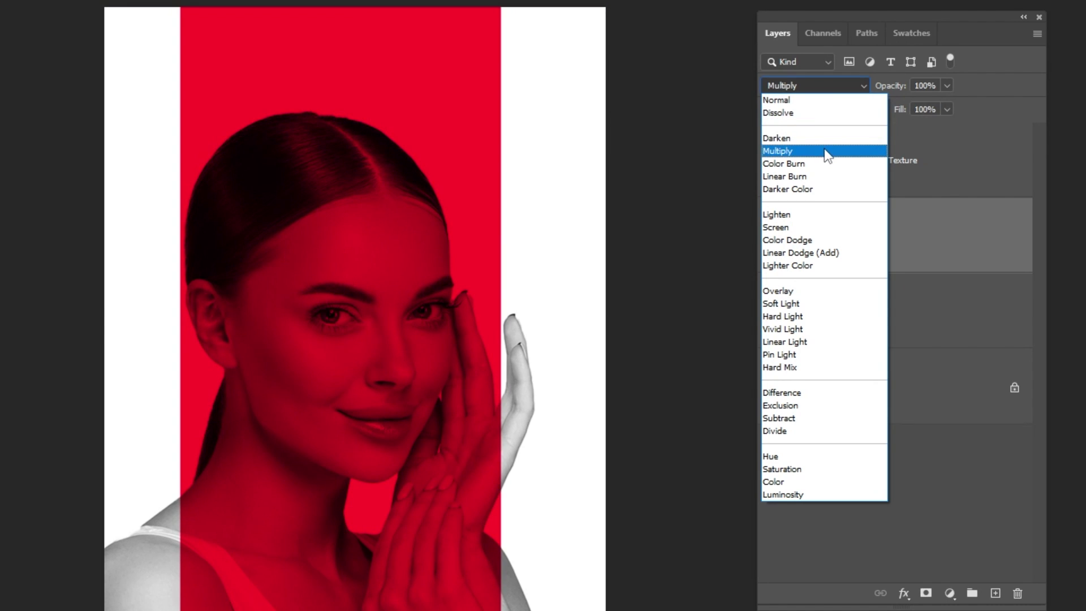
{"action": "left_click", "coordinate": [827, 153]}
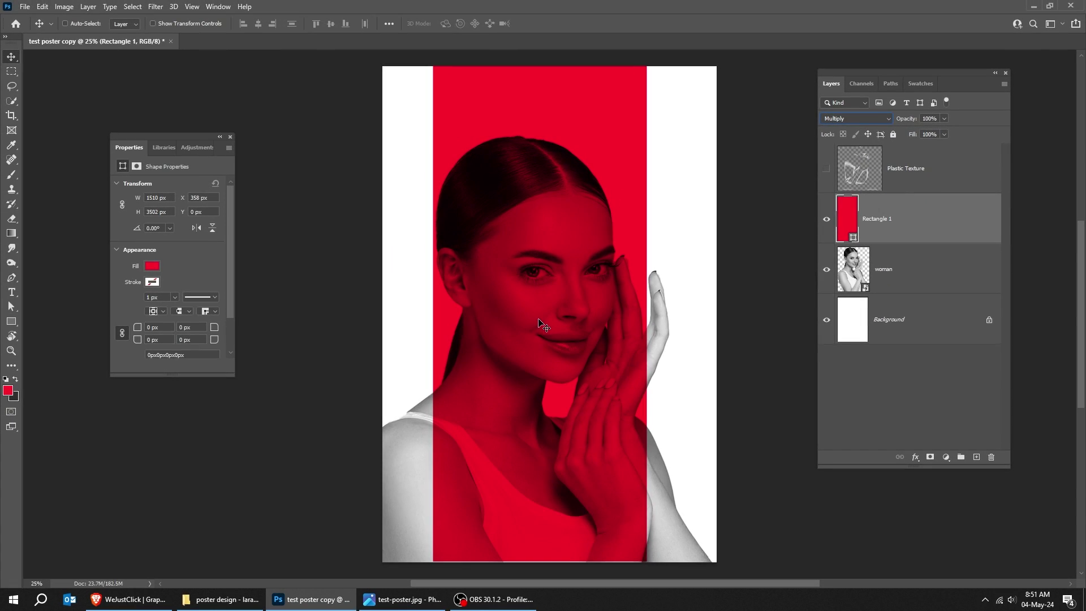
- Skew the rectangle about 17° into a diagonal band, shifted left across the woman
{"action": "key", "text": "ctrl+t"}
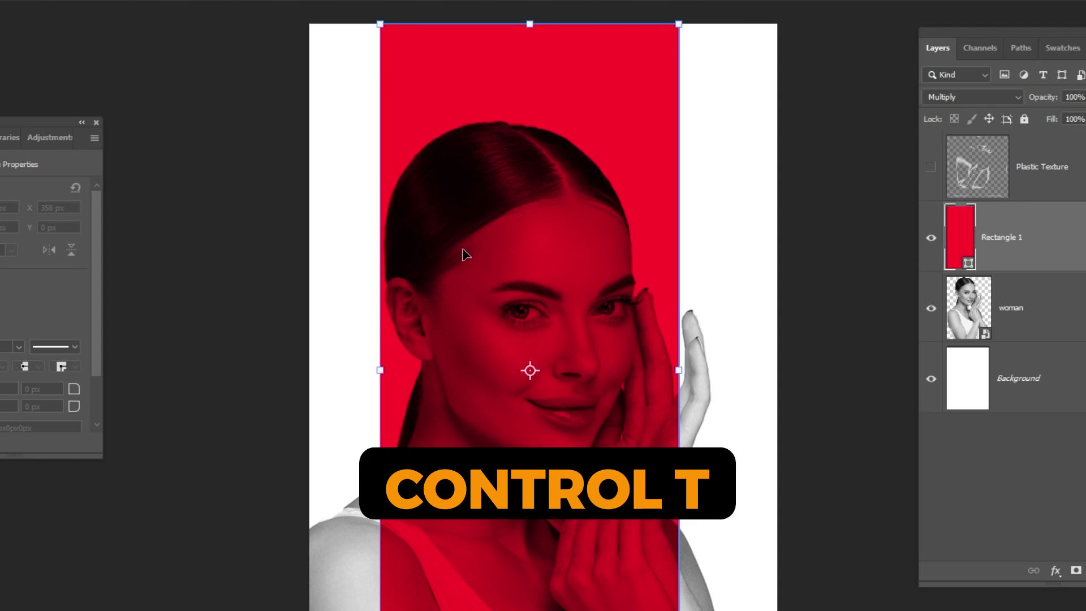
{"action": "right_click", "coordinate": [485, 234]}
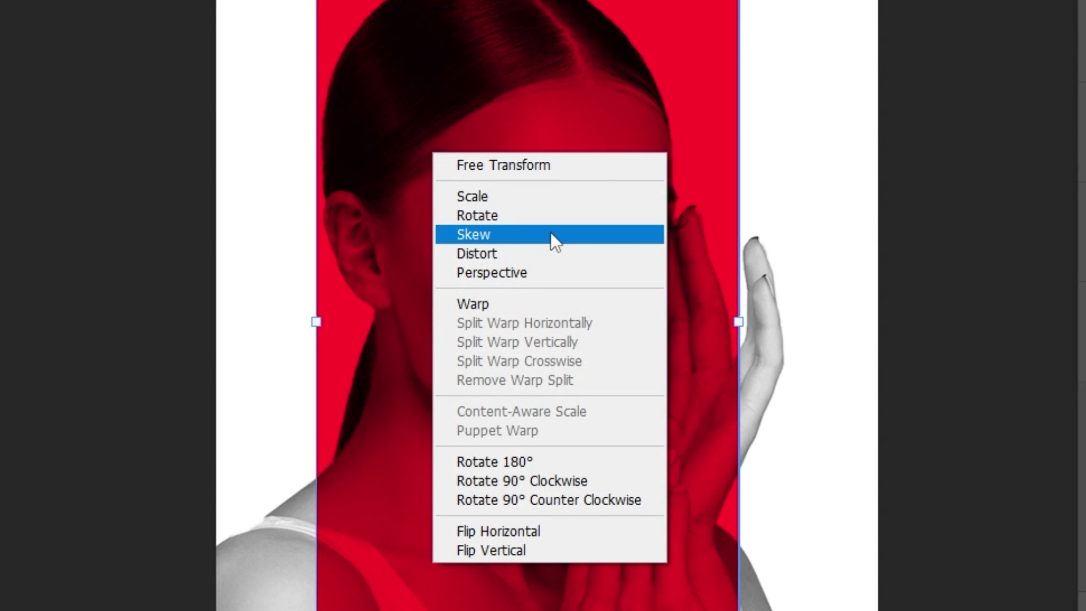
{"action": "left_click", "coordinate": [549, 298]}
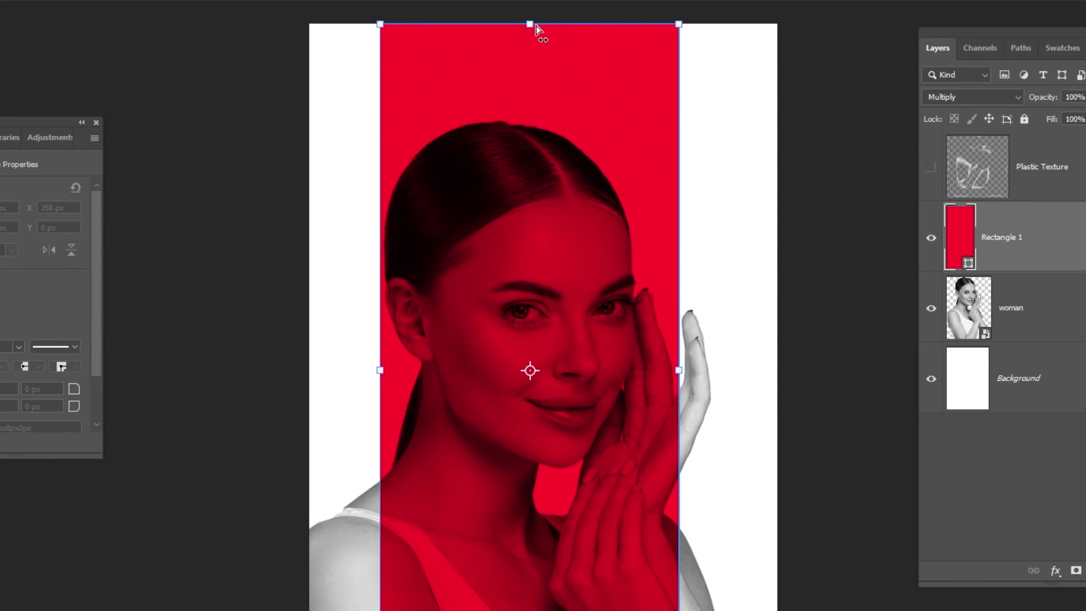
{"action": "left_click_drag", "start_coordinate": [536, 25], "coordinate": [722, 28]}
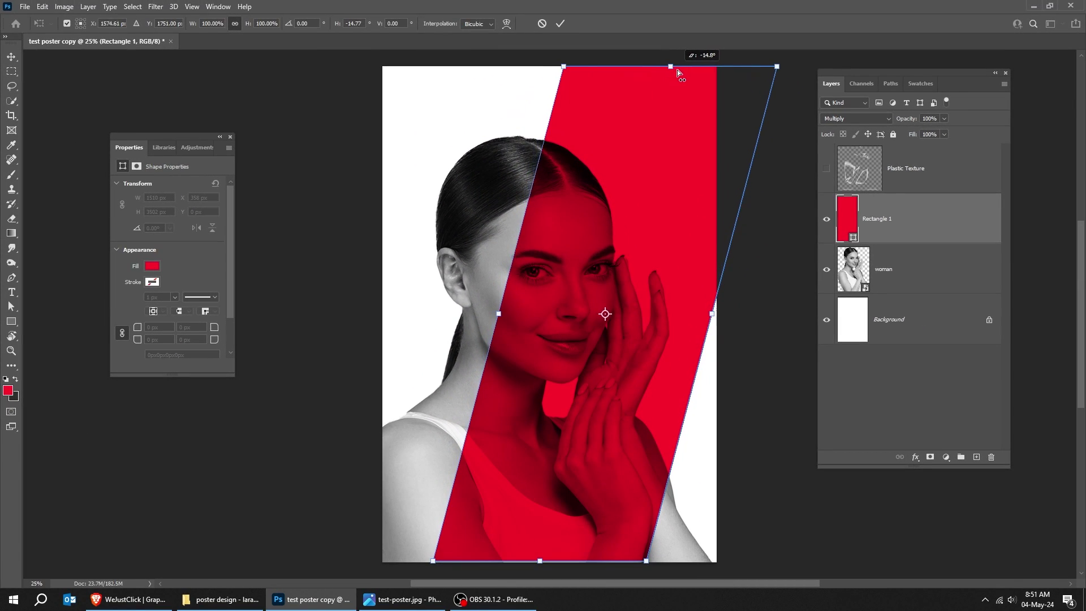
{"action": "left_click_drag", "start_coordinate": [678, 72], "coordinate": [698, 70]}
{"action": "left_click_drag", "start_coordinate": [610, 394], "coordinate": [515, 392]}
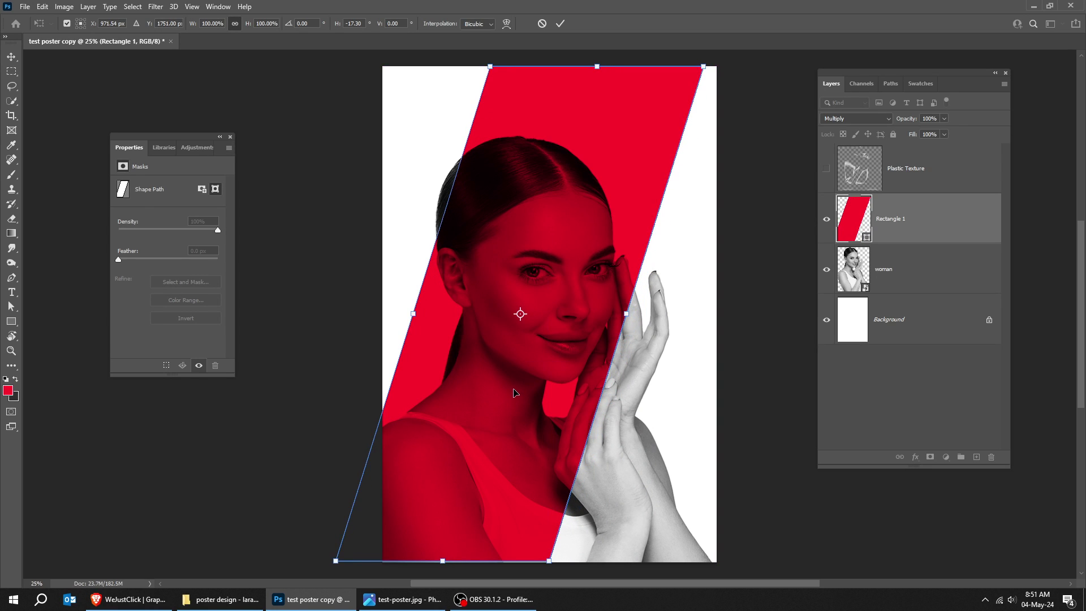
{"action": "key", "text": "Return"}
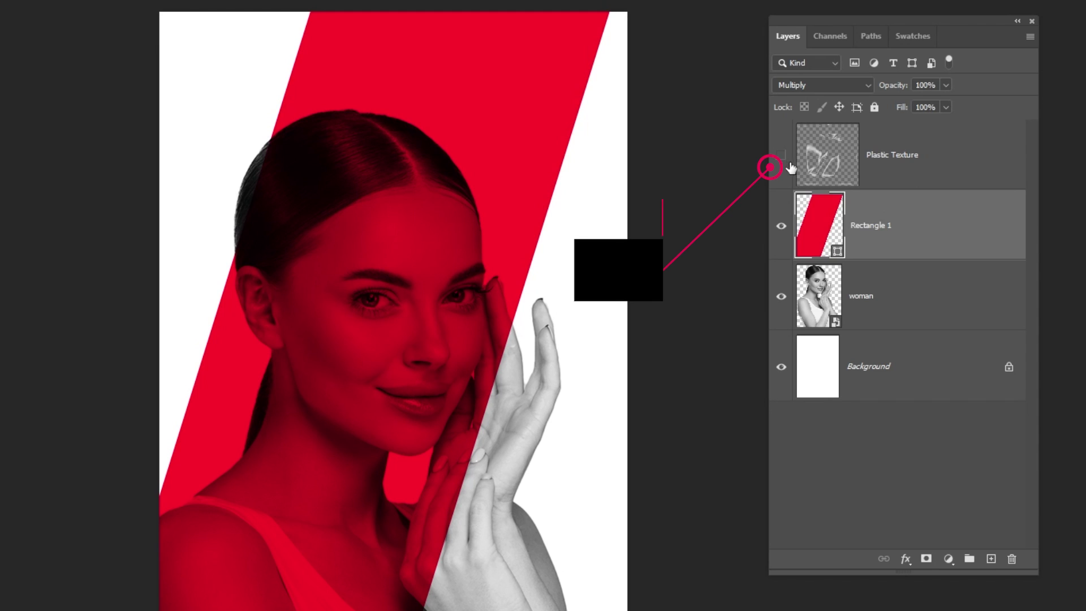
- Make the Plastic Texture layer visible and set its blend mode to Screen
{"action": "left_click", "coordinate": [847, 163]}
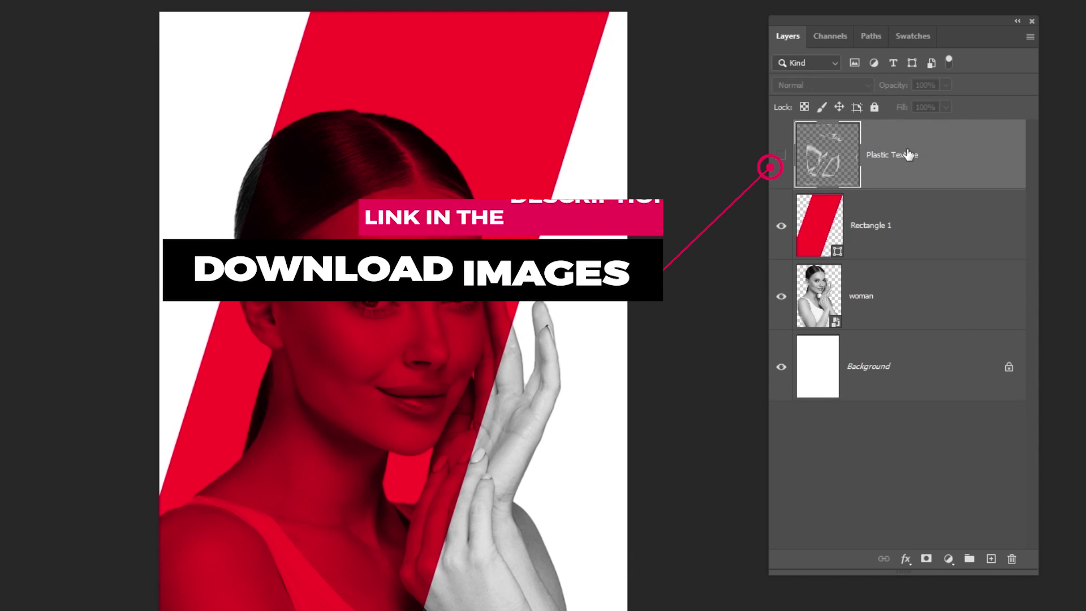
{"action": "left_click", "coordinate": [782, 159]}
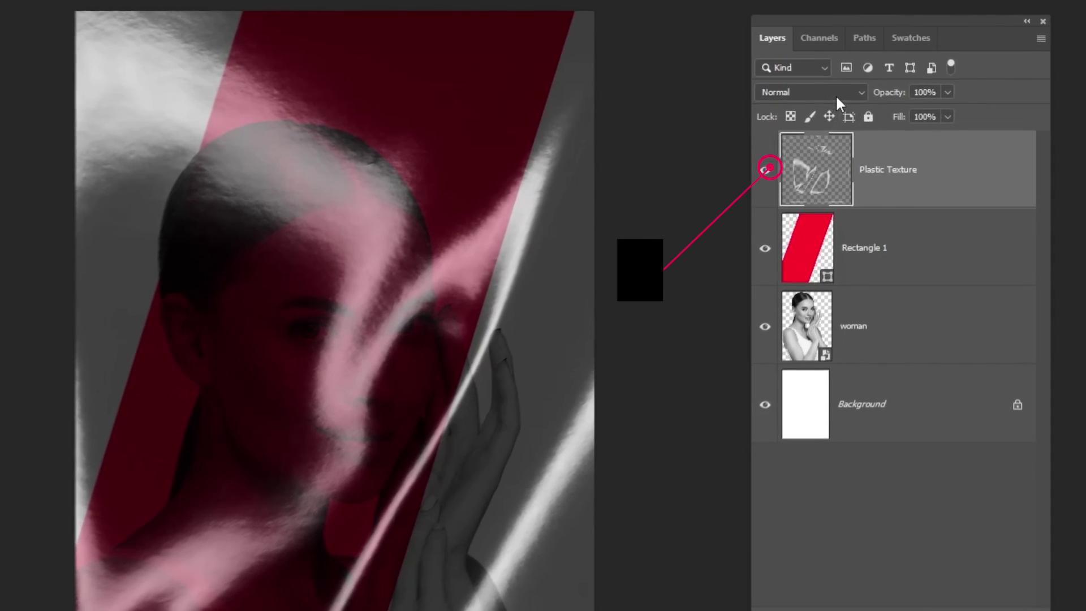
{"action": "left_click", "coordinate": [836, 85]}
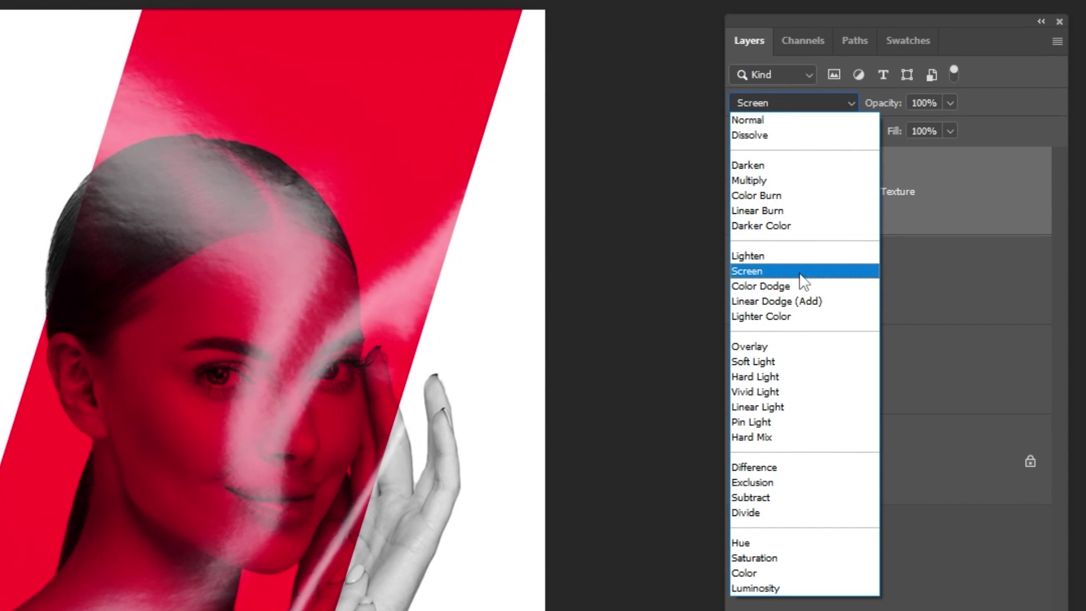
{"action": "left_click", "coordinate": [800, 273]}
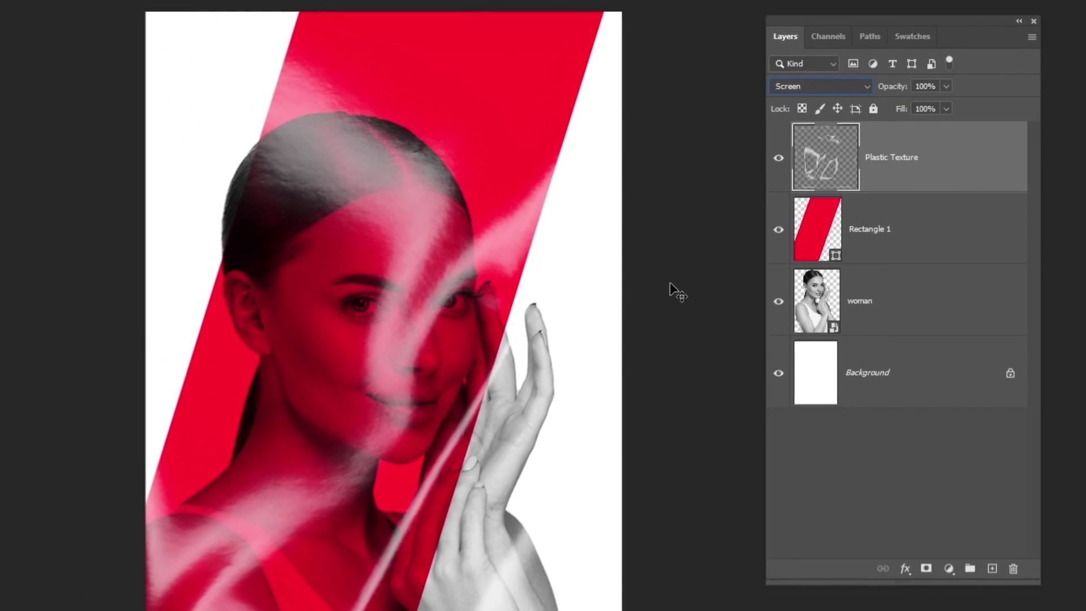
- Add a #2e2e2e Solid Color fill layer directly above Background
{"action": "left_click", "coordinate": [902, 386]}
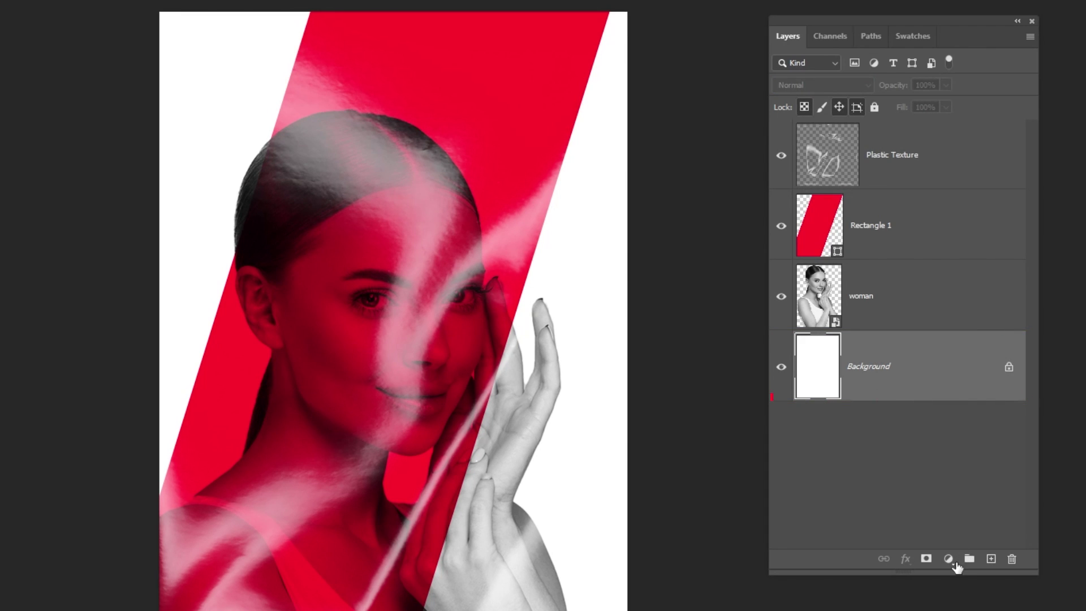
{"action": "left_click", "coordinate": [953, 562]}
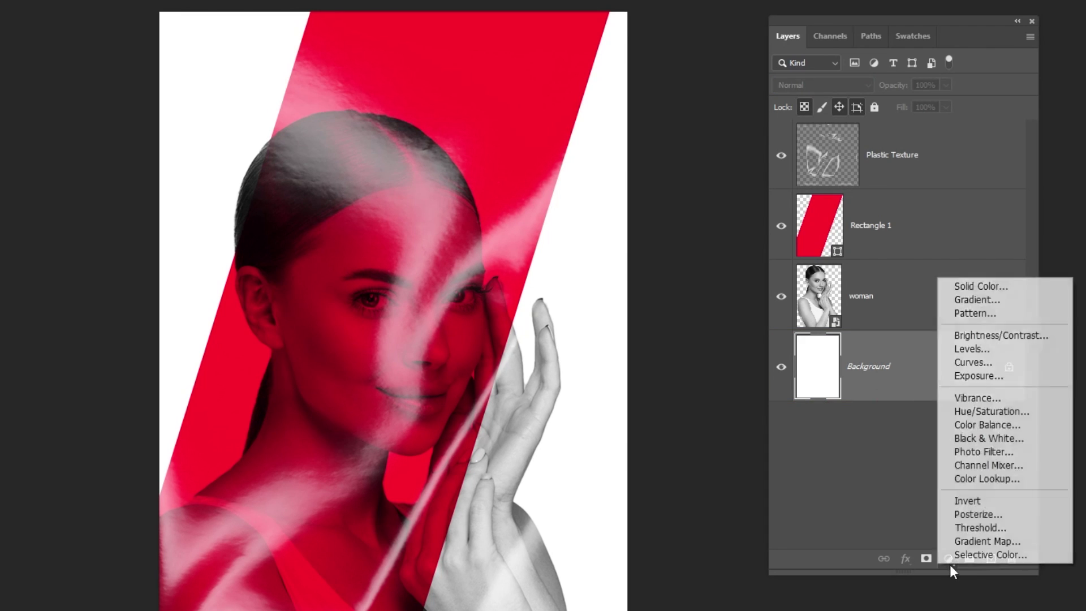
{"action": "left_click", "coordinate": [977, 287]}
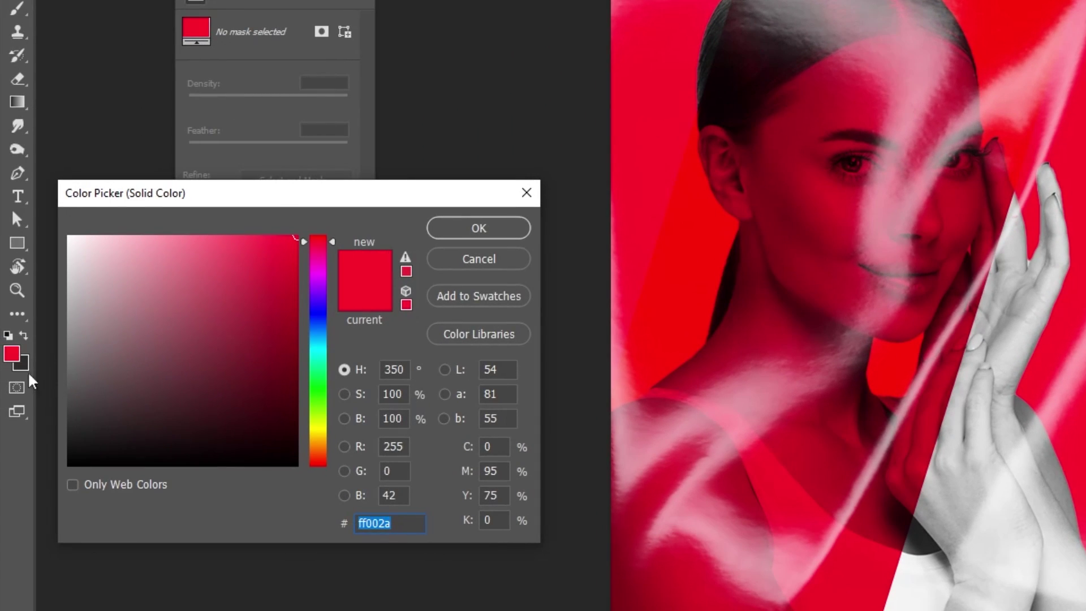
{"action": "left_click", "coordinate": [23, 365]}
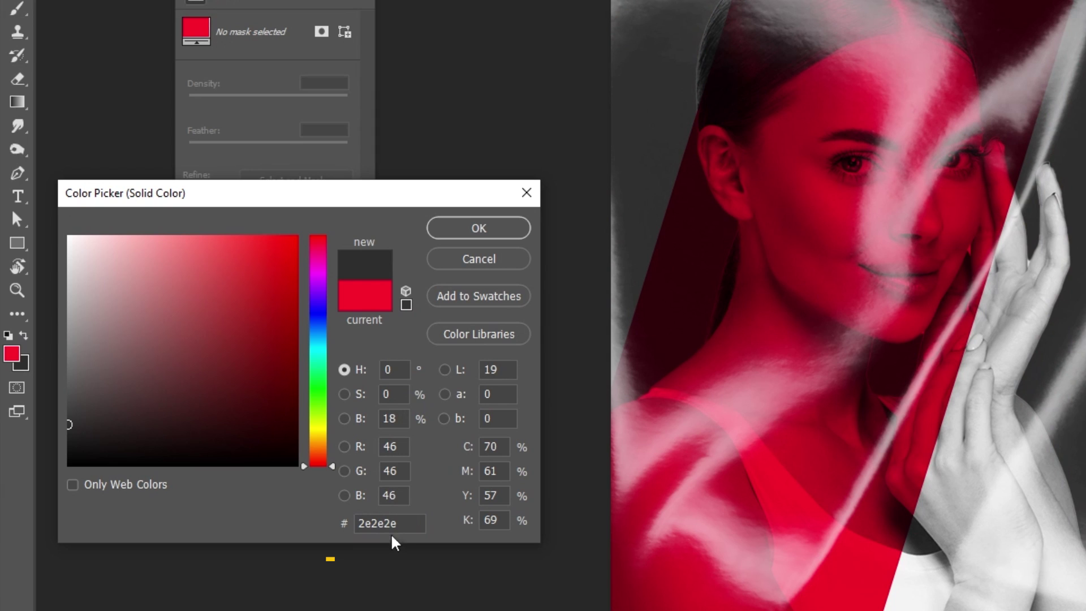
{"action": "left_click", "coordinate": [479, 229]}
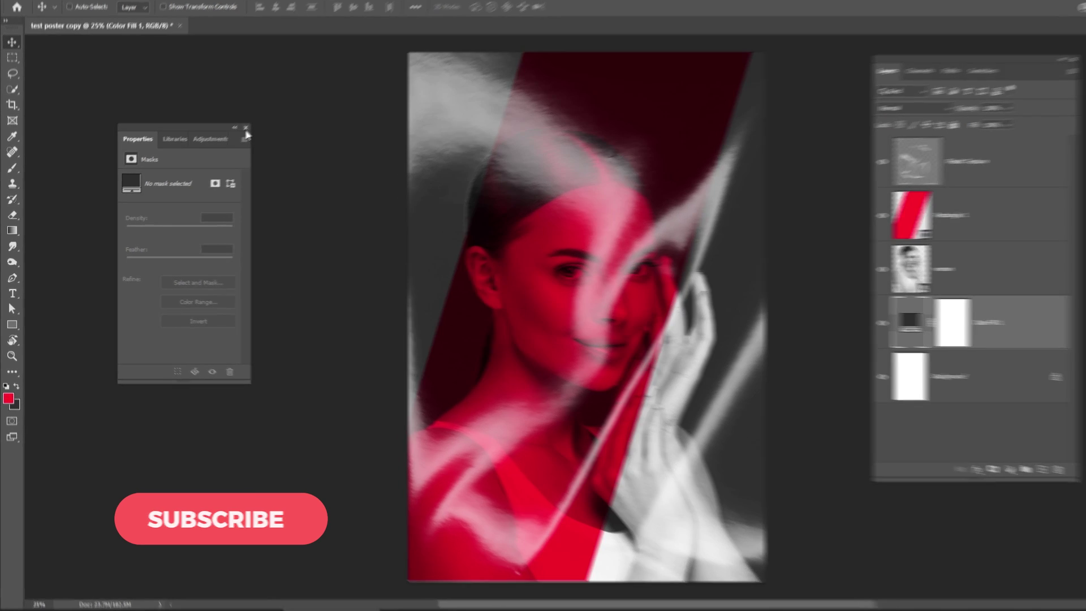
- Set the Type tool's text colour to white ffffff
{"action": "left_click", "coordinate": [245, 128]}
{"action": "left_click", "coordinate": [12, 293]}
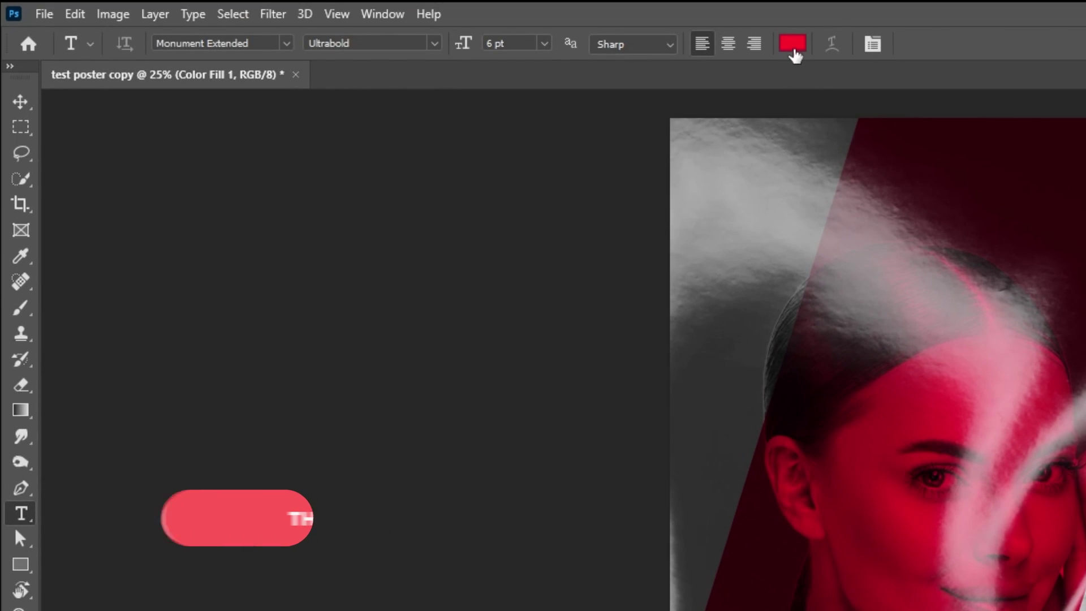
{"action": "left_click", "coordinate": [791, 41]}
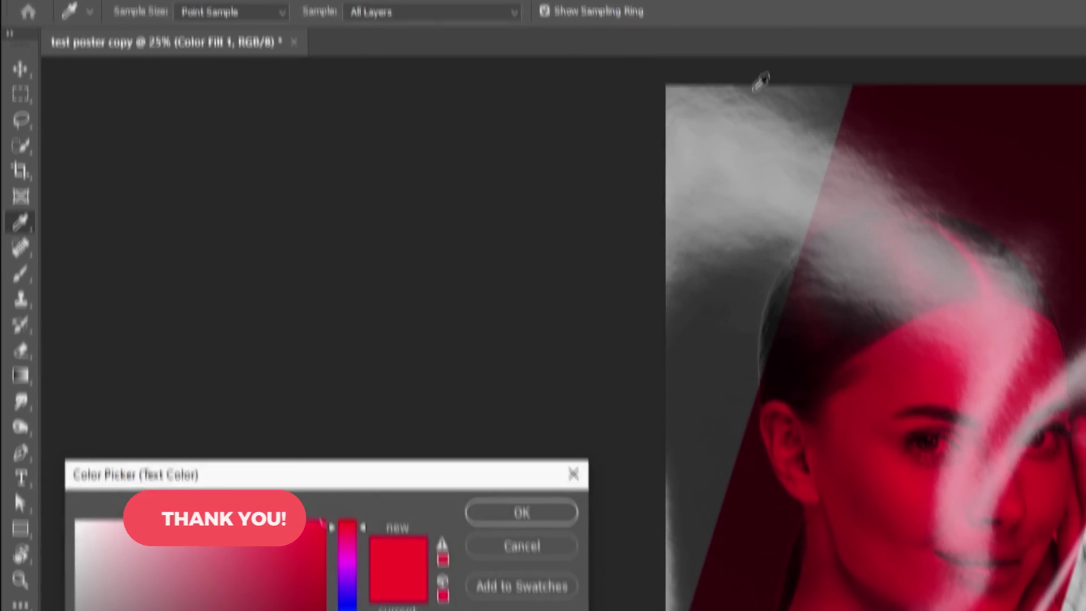
{"action": "type", "text": "ffffff"}
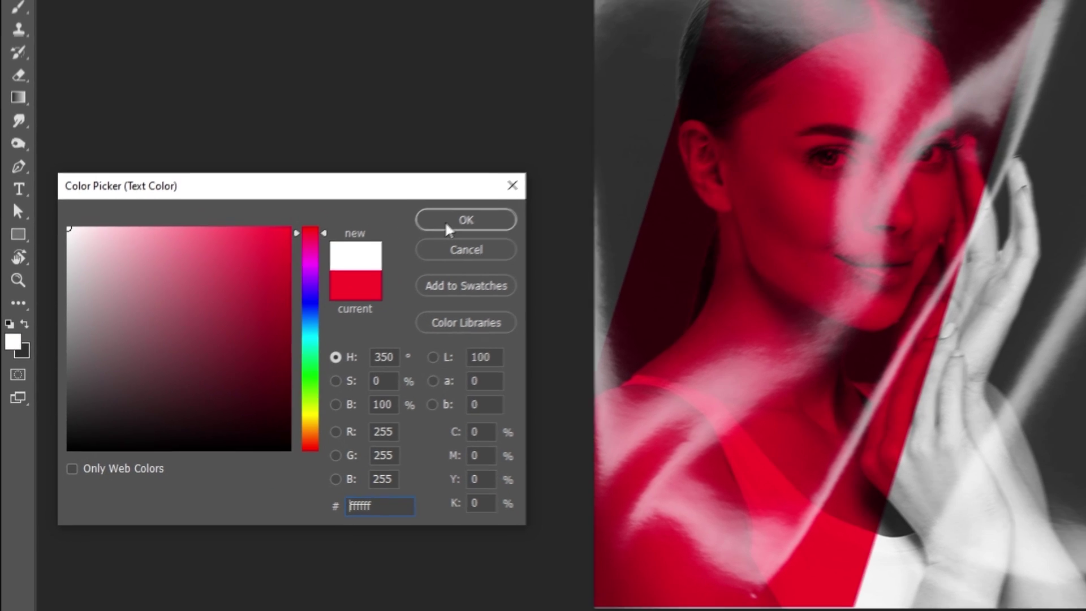
{"action": "left_click", "coordinate": [471, 214]}
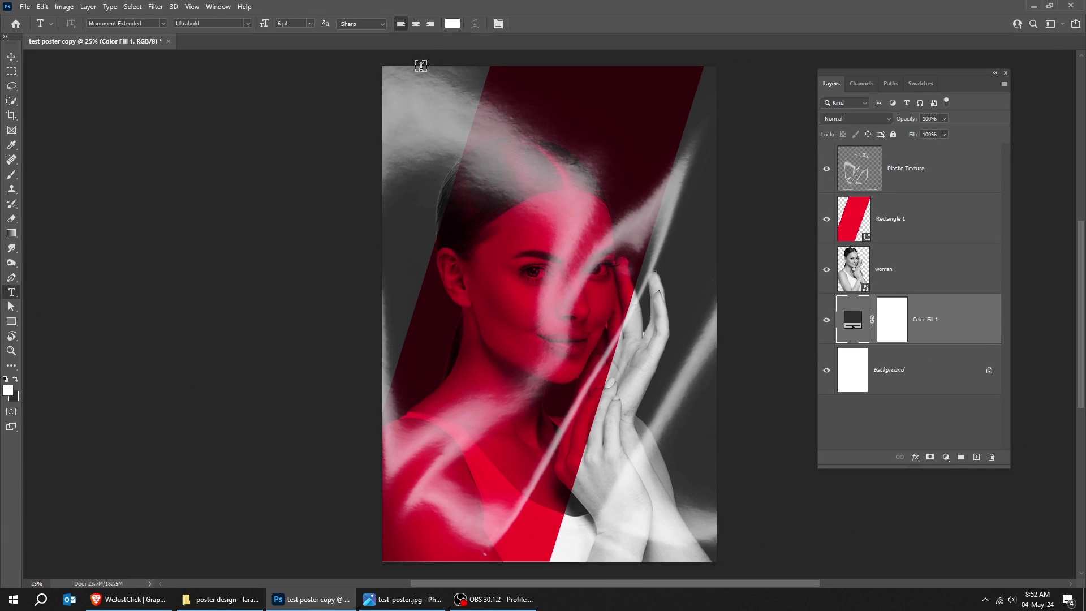
- Set the font size to 161 pt in the Character panel
{"action": "left_click", "coordinate": [494, 23]}
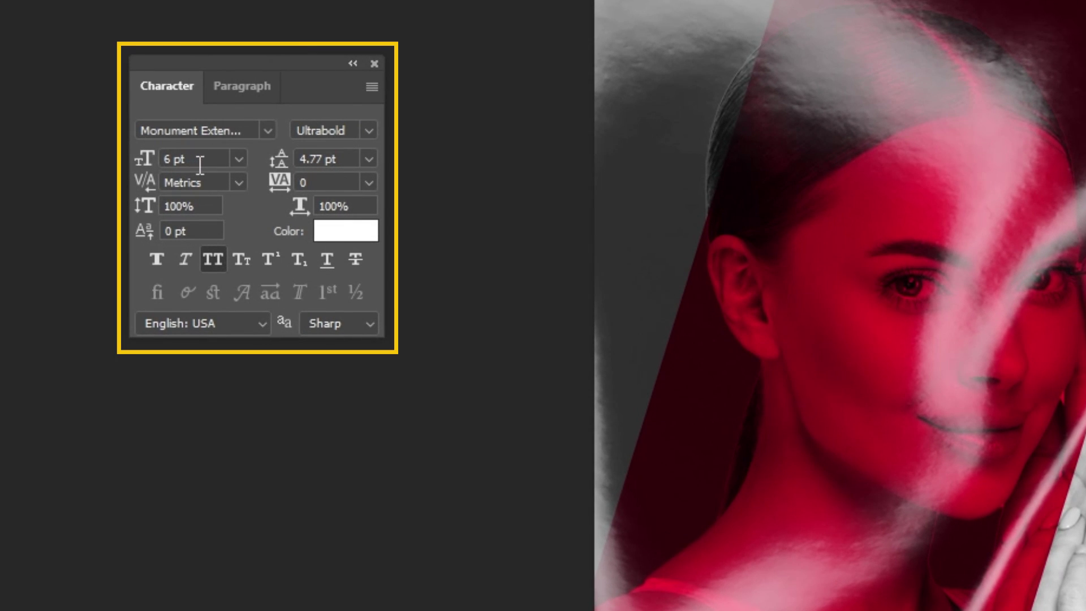
{"action": "left_click", "coordinate": [193, 159]}
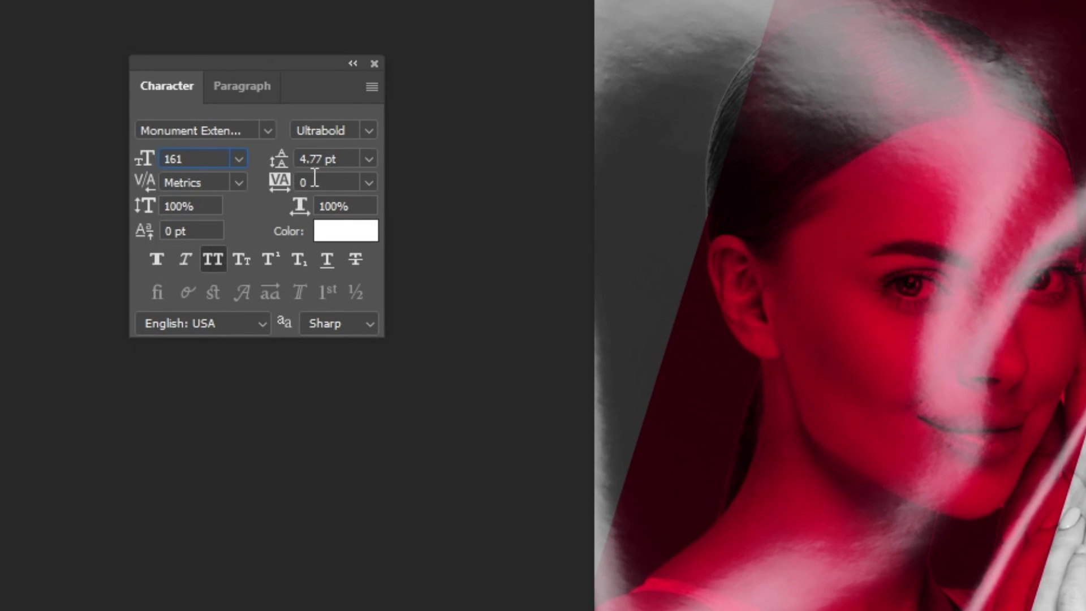
{"action": "key", "text": "Return"}
{"action": "key", "text": "Tab"}
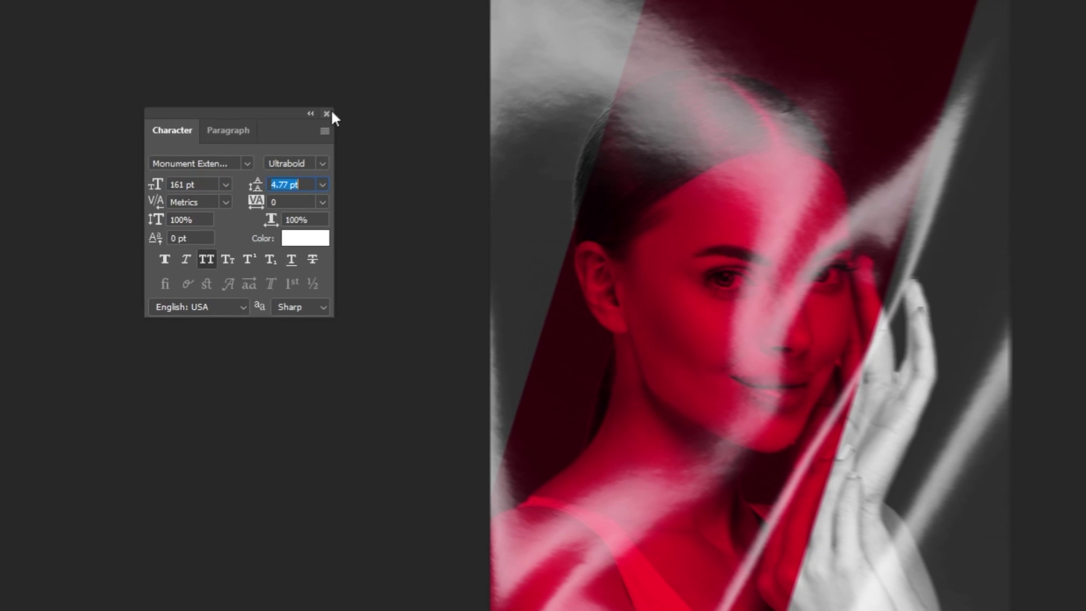
{"action": "left_click", "coordinate": [328, 114]}
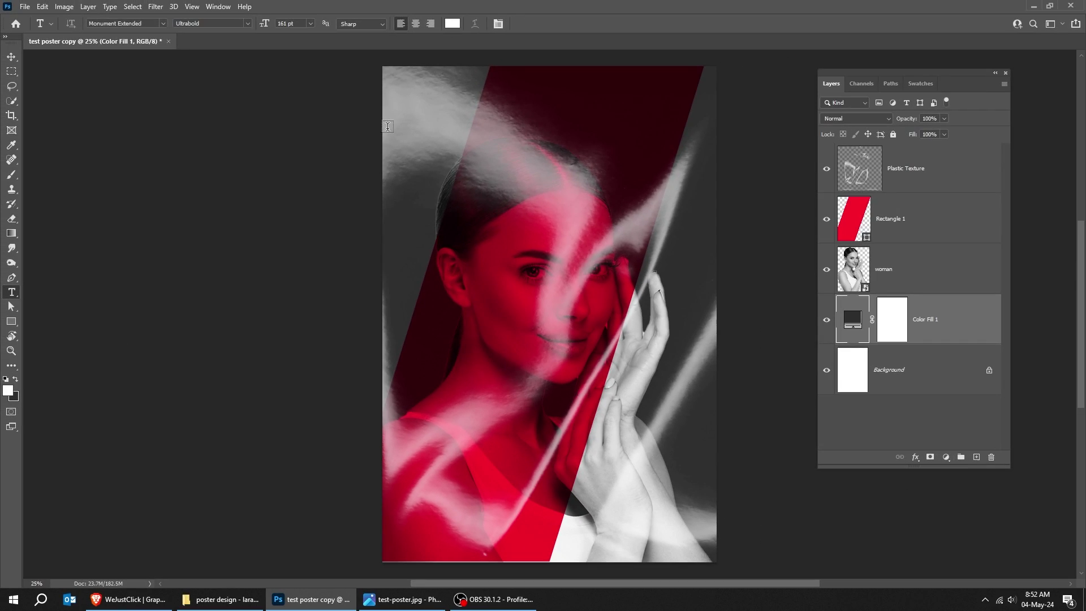
- Type MONDAY at the top of the poster and shift it left off the edge
{"action": "left_click", "coordinate": [384, 126]}
{"action": "type", "text": "MOND"}
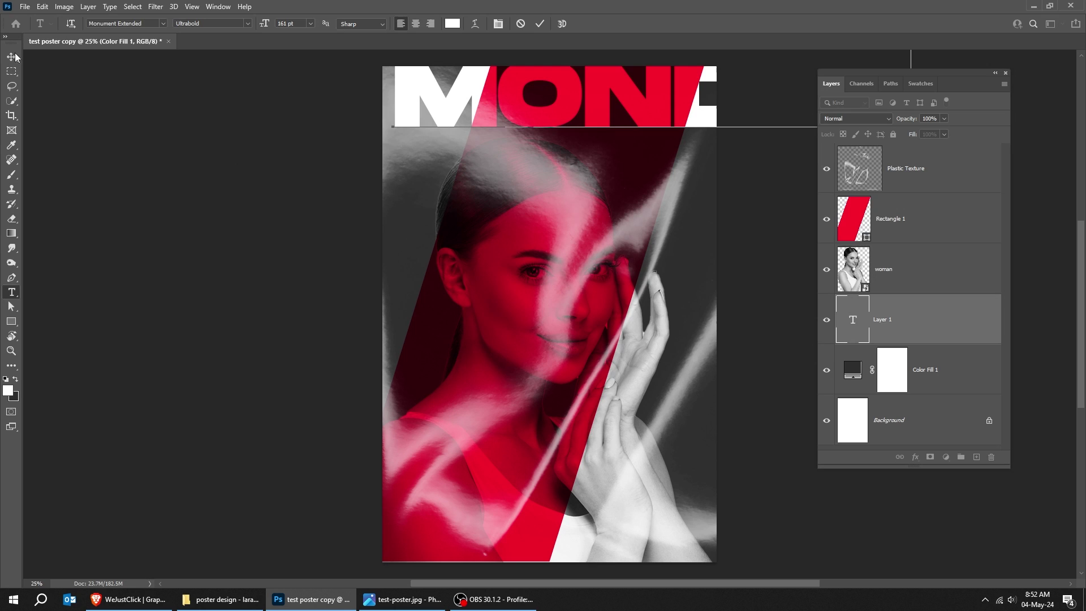
{"action": "left_click", "coordinate": [12, 57]}
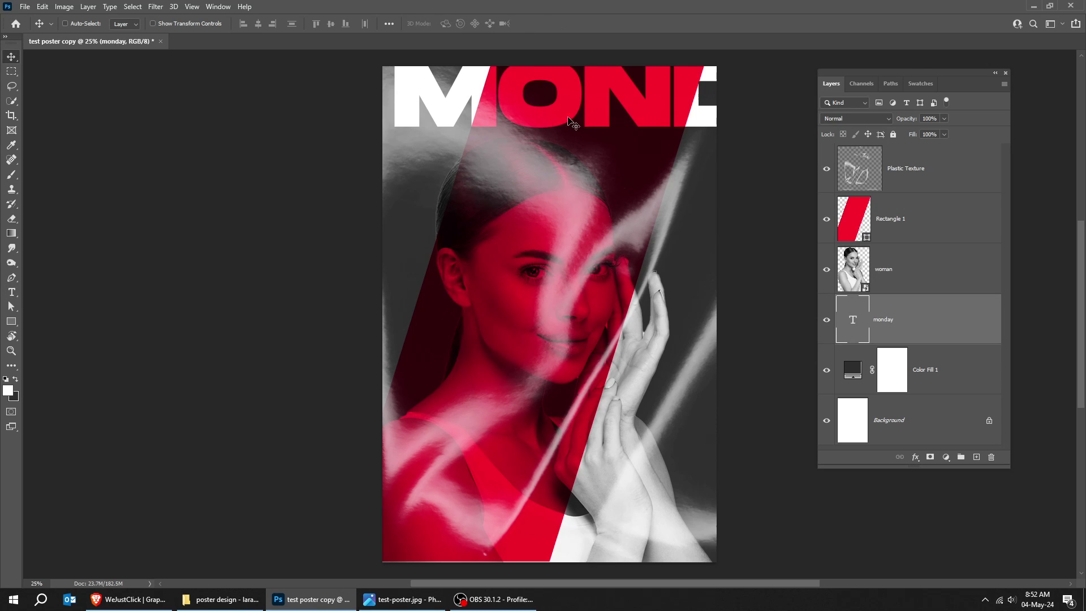
{"action": "left_click_drag", "start_coordinate": [591, 112], "coordinate": [408, 147]}
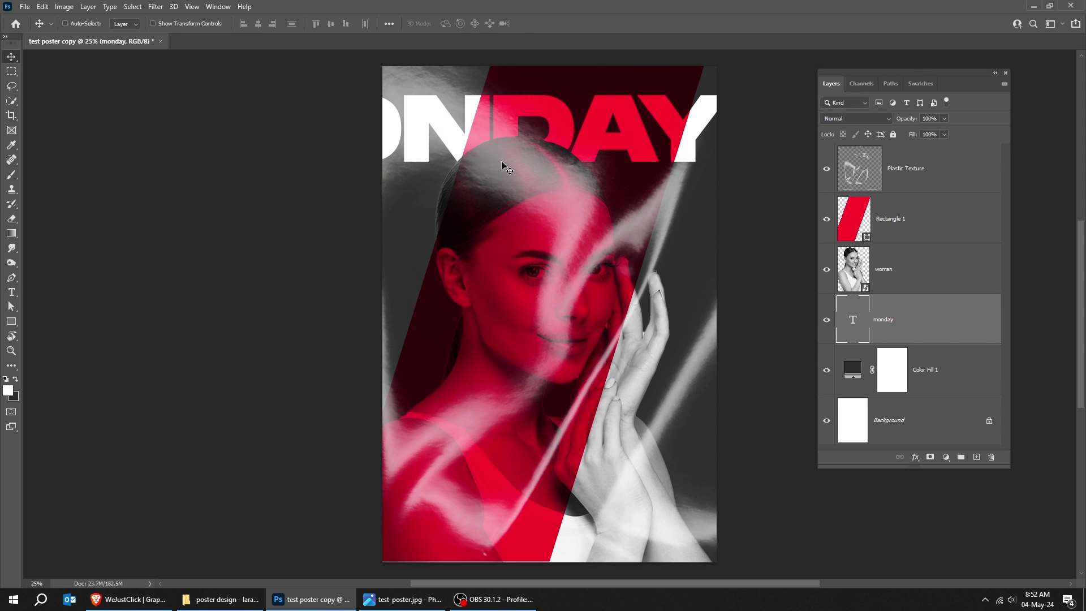
- Duplicate the MONDAY line into six stacked rows filling the poster's full height
{"action": "left_click_drag", "start_coordinate": [502, 165], "coordinate": [527, 137]}
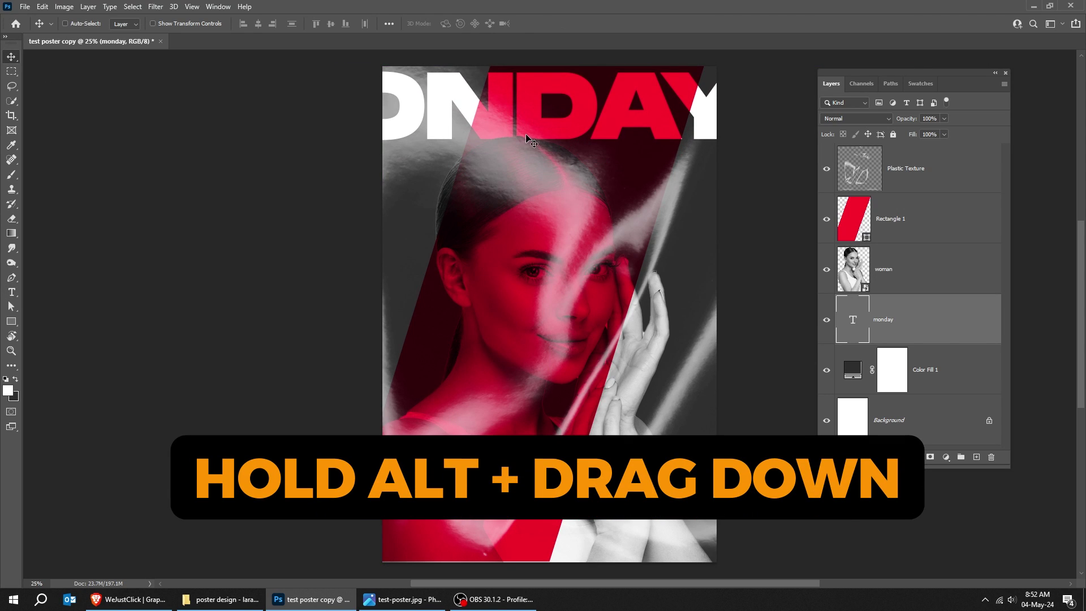
{"action": "left_click_drag", "start_coordinate": [601, 139], "coordinate": [686, 370]}
{"action": "left_click_drag", "start_coordinate": [646, 401], "coordinate": [643, 549]}
{"action": "left_click_drag", "start_coordinate": [1013, 472], "coordinate": [1008, 522]}
{"action": "scroll", "coordinate": [919, 306], "scroll_direction": "down", "scroll_amount": 1}
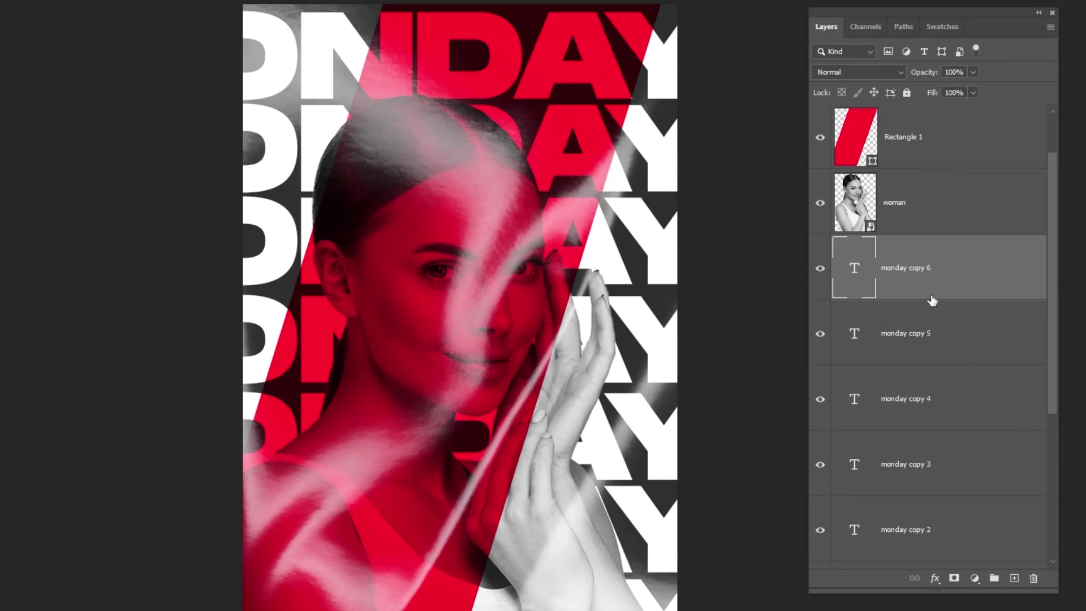
{"action": "scroll", "coordinate": [932, 300], "scroll_direction": "down", "scroll_amount": 3}
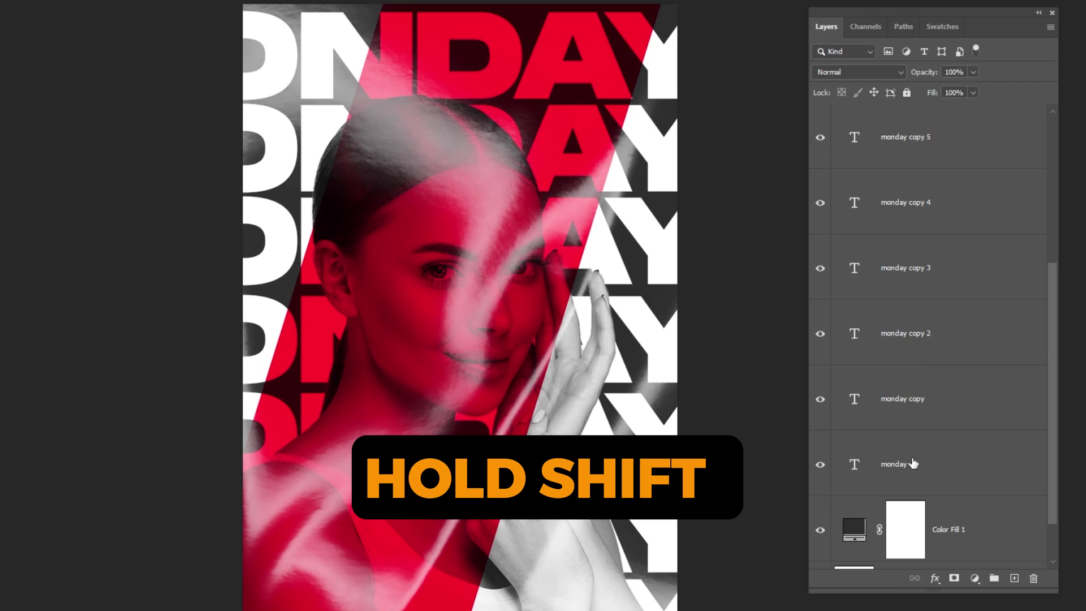
- Group all the MONDAY text layers into a group named monday with a yellow label
{"action": "left_click", "coordinate": [913, 463], "text": "shift"}
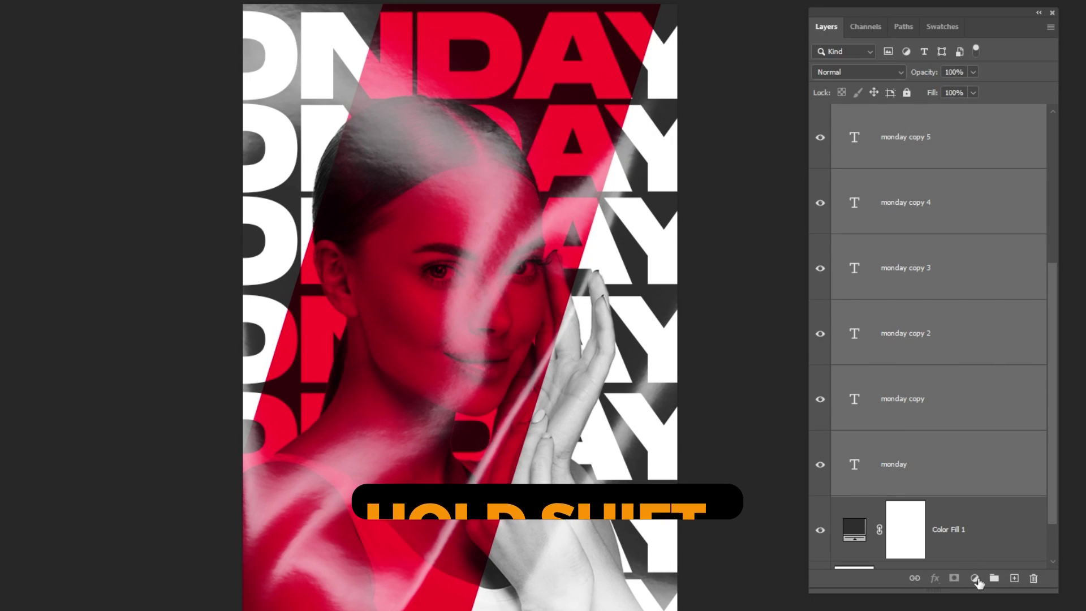
{"action": "left_click", "coordinate": [994, 577]}
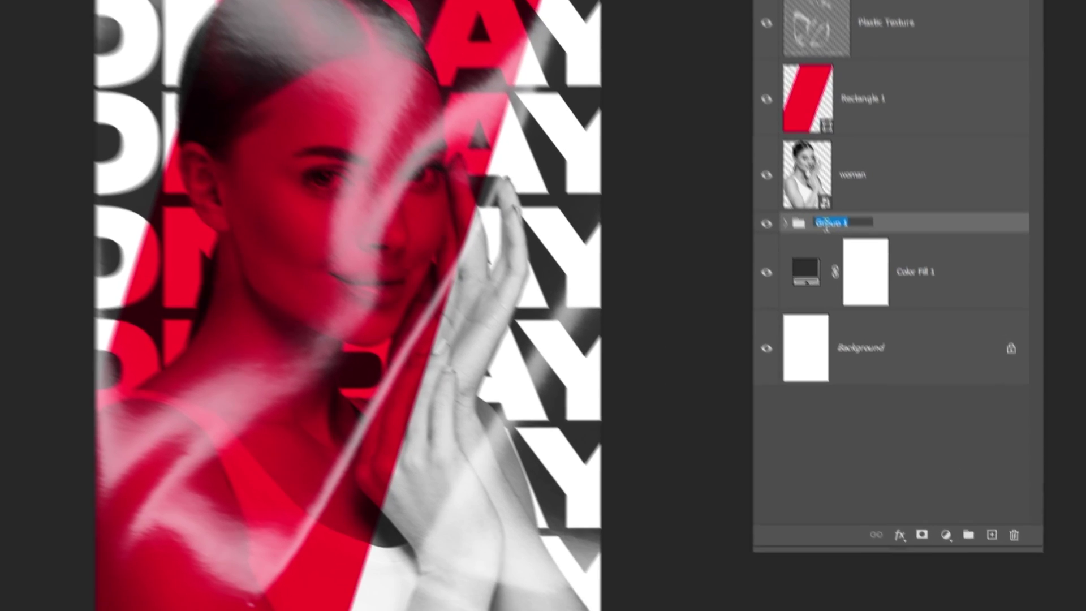
{"action": "type", "text": "monday"}
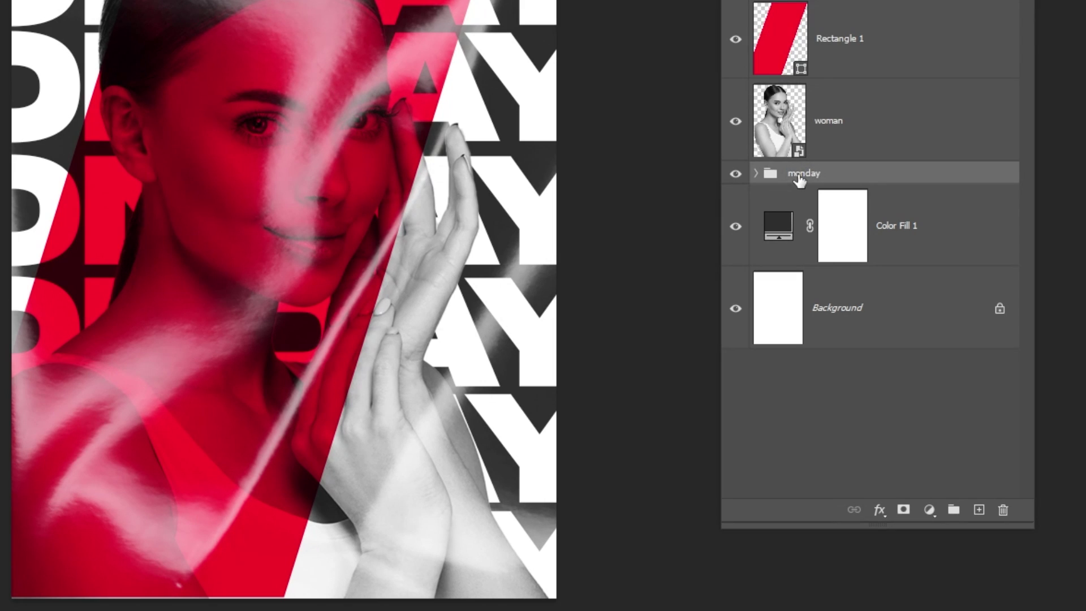
{"action": "right_click", "coordinate": [799, 177]}
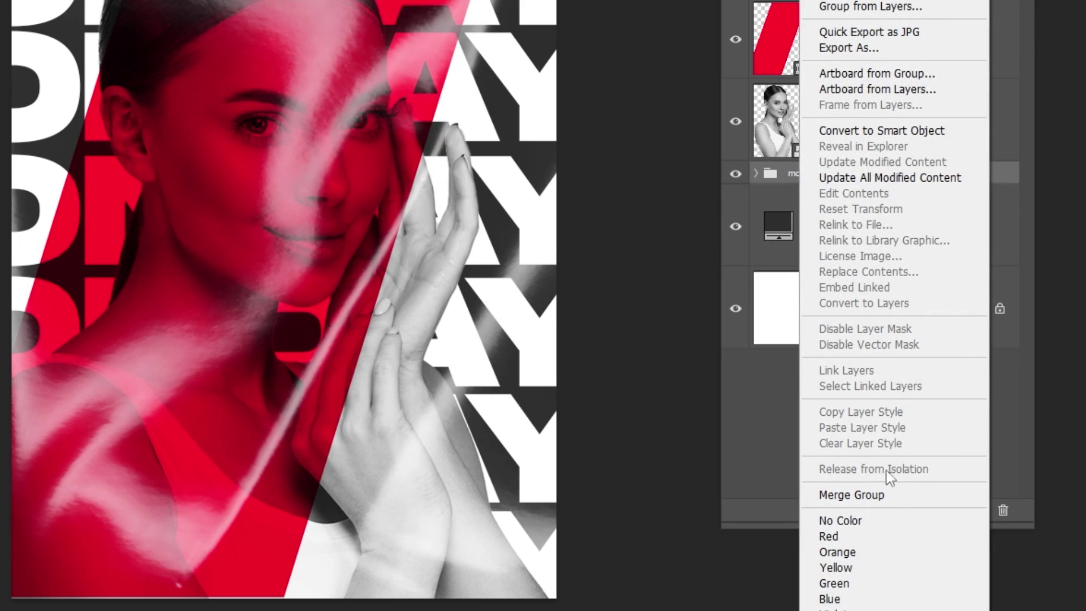
{"action": "left_click", "coordinate": [889, 569]}
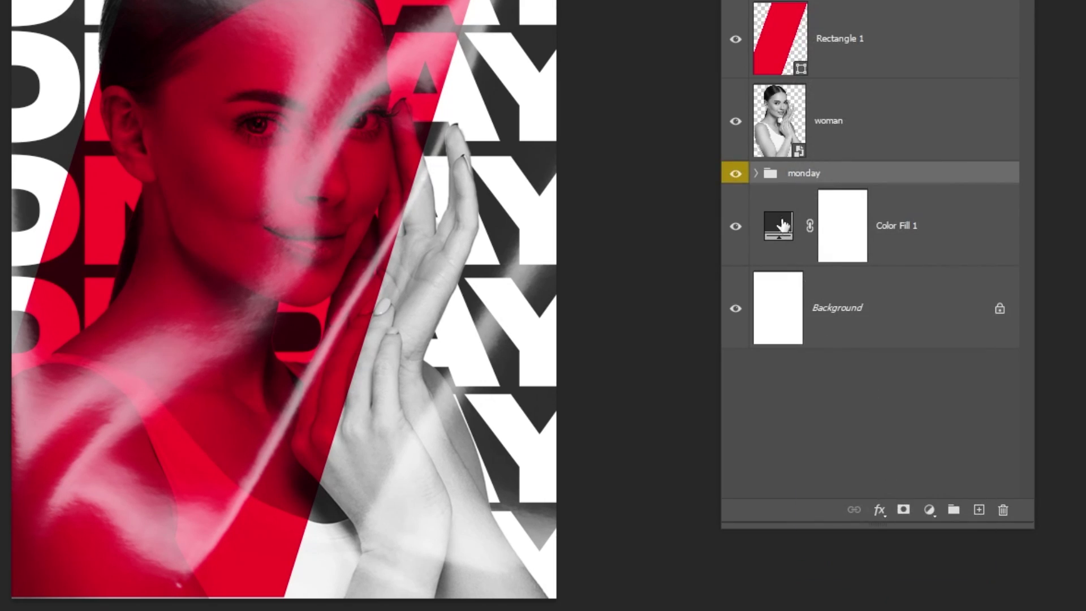
- Distribute the MONDAY rows evenly by vertical centres, then select the monday group
{"action": "left_click", "coordinate": [756, 174]}
{"action": "left_click", "coordinate": [877, 234]}
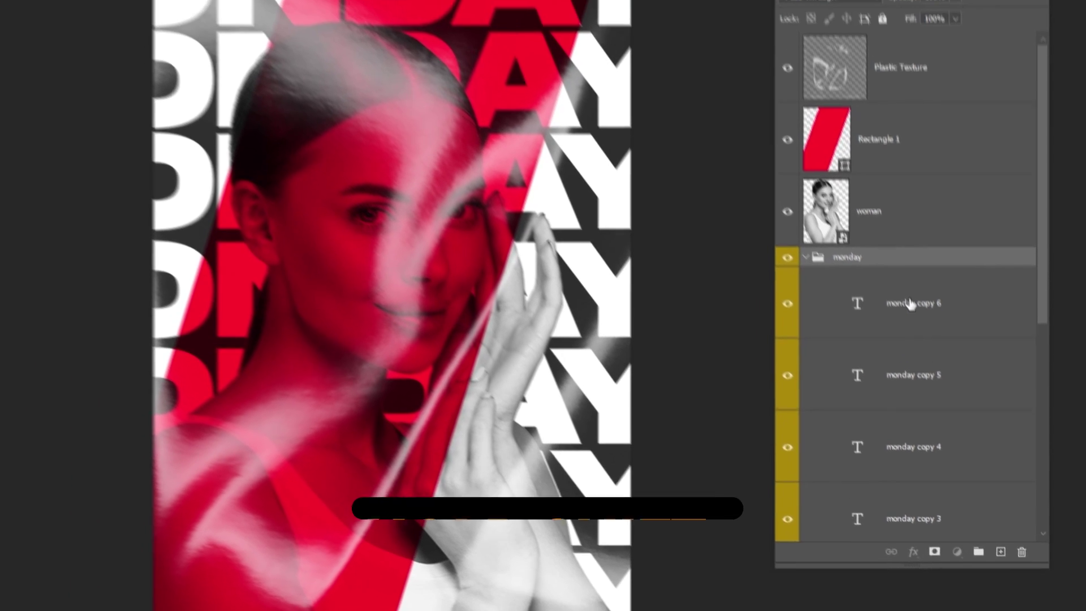
{"action": "scroll", "coordinate": [949, 355], "scroll_direction": "down", "scroll_amount": 5}
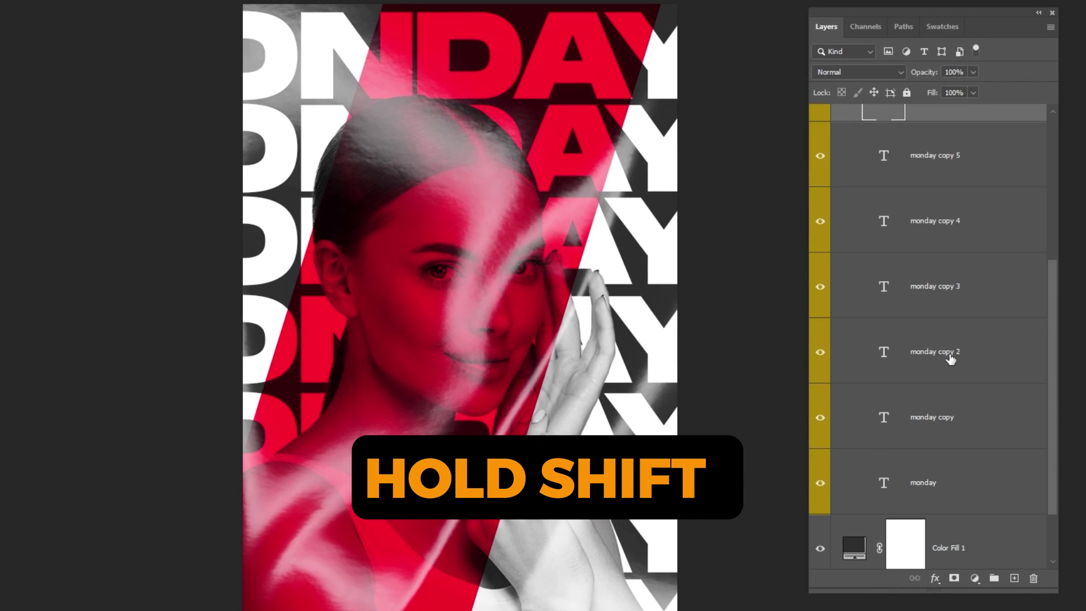
{"action": "left_click", "coordinate": [944, 485], "text": "shift"}
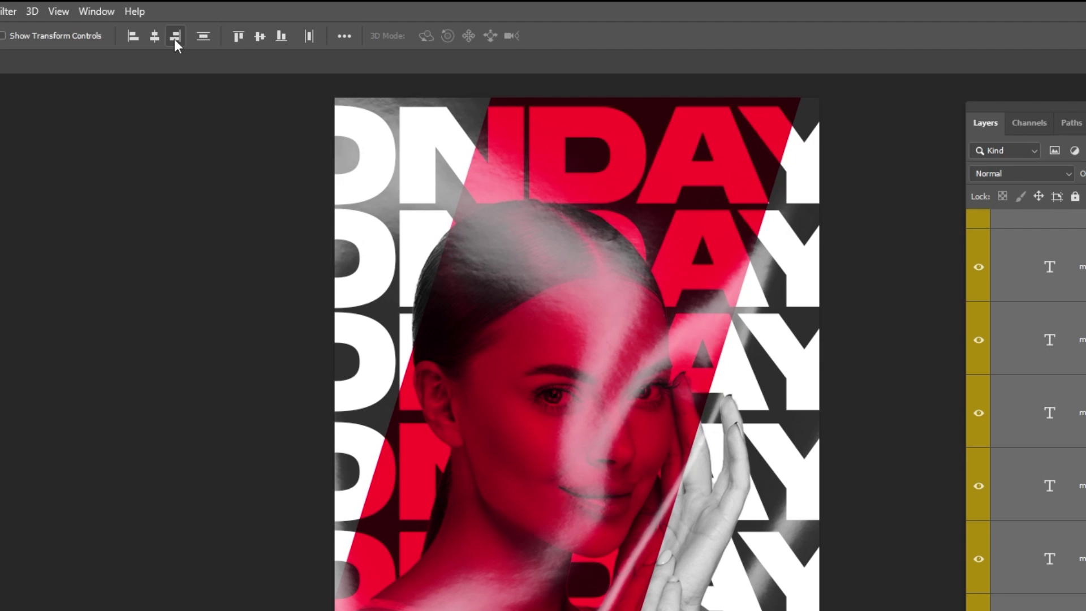
{"action": "left_click", "coordinate": [206, 34]}
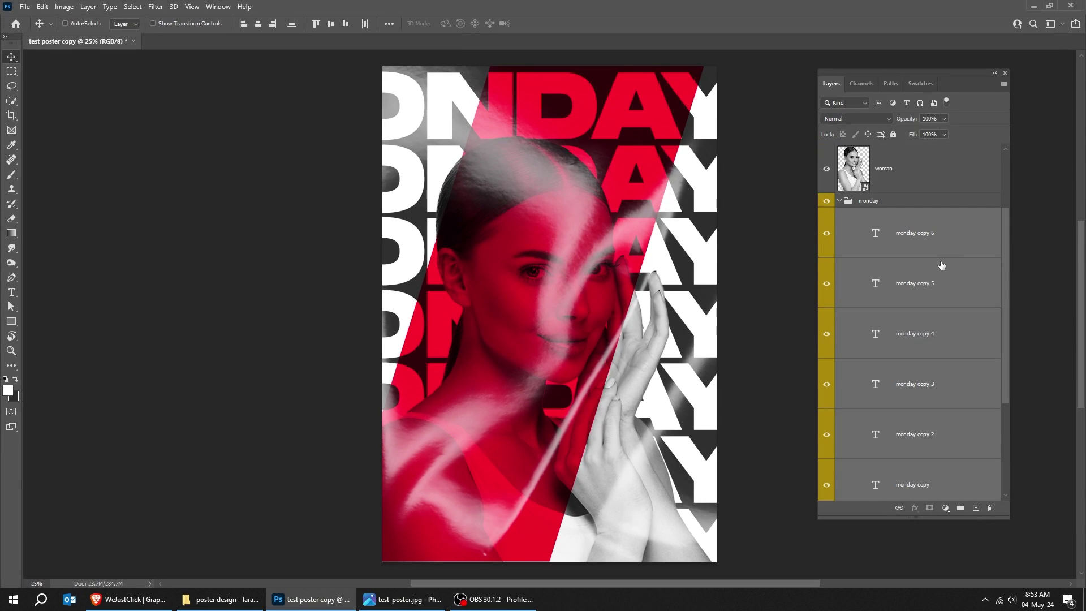
{"action": "left_click", "coordinate": [867, 202]}
- Lower the monday group's opacity to 87% and hide it
{"action": "left_click", "coordinate": [841, 201]}
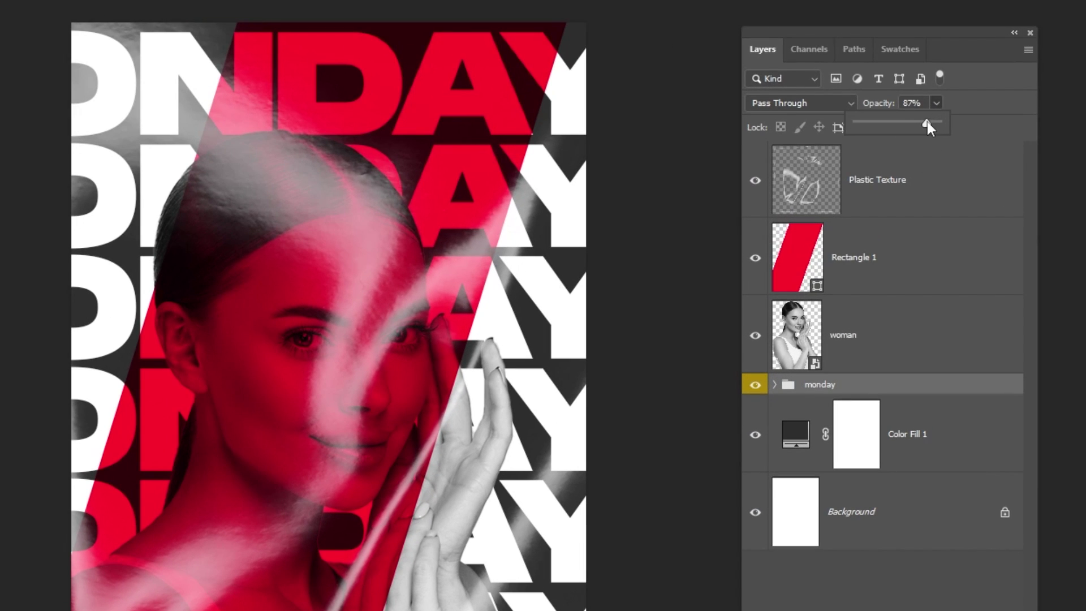
{"action": "left_click_drag", "start_coordinate": [928, 127], "coordinate": [914, 125]}
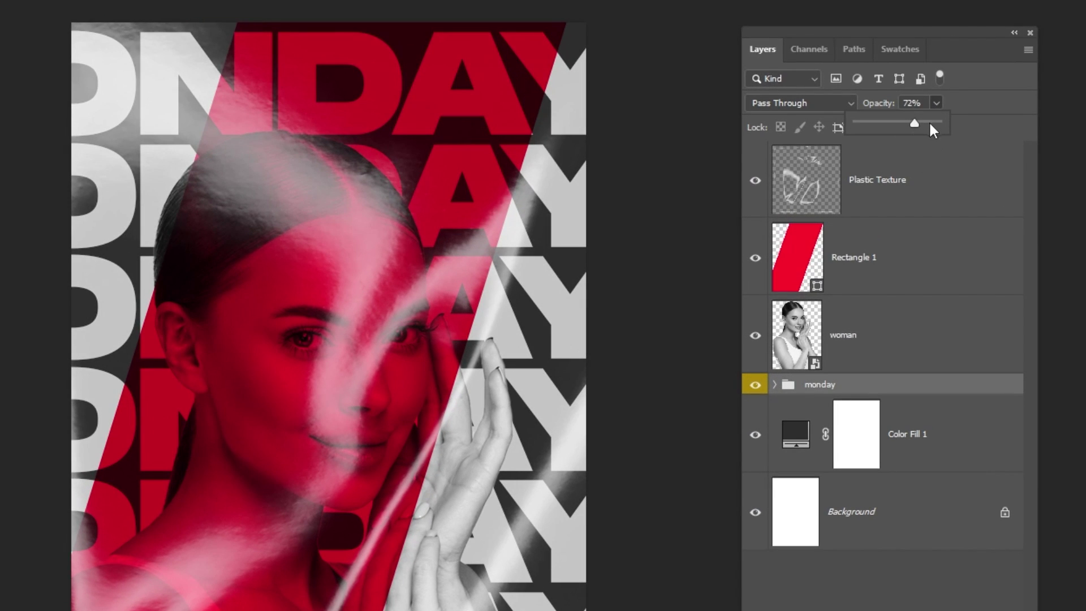
{"action": "left_click", "coordinate": [755, 386]}
{"action": "left_click", "coordinate": [885, 201]}
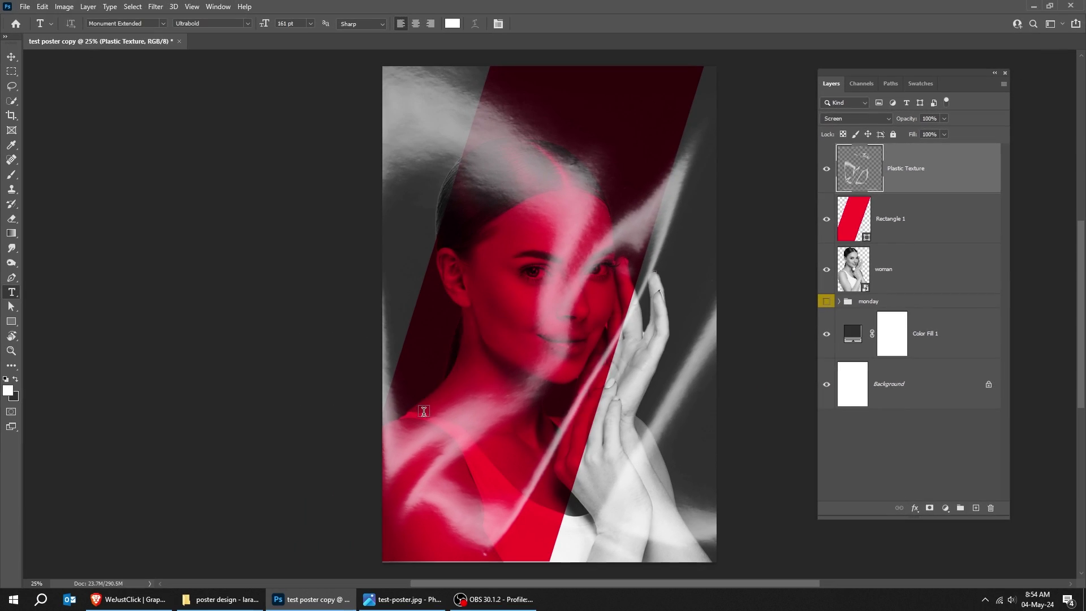
{"action": "left_click", "coordinate": [424, 411]}
{"action": "key", "text": "ctrl+a"}
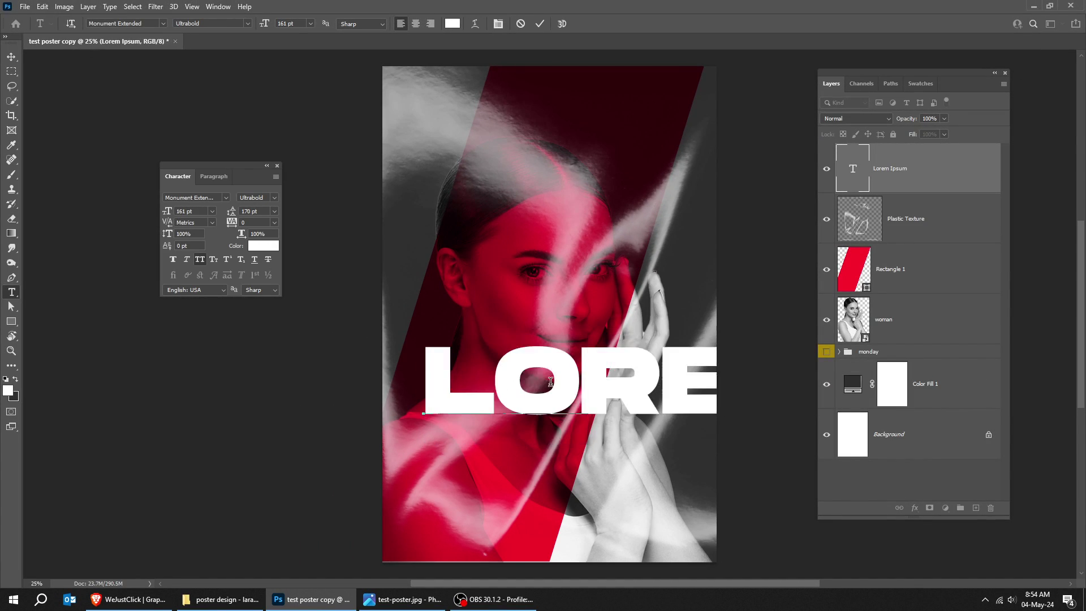
{"action": "key", "text": "Return"}
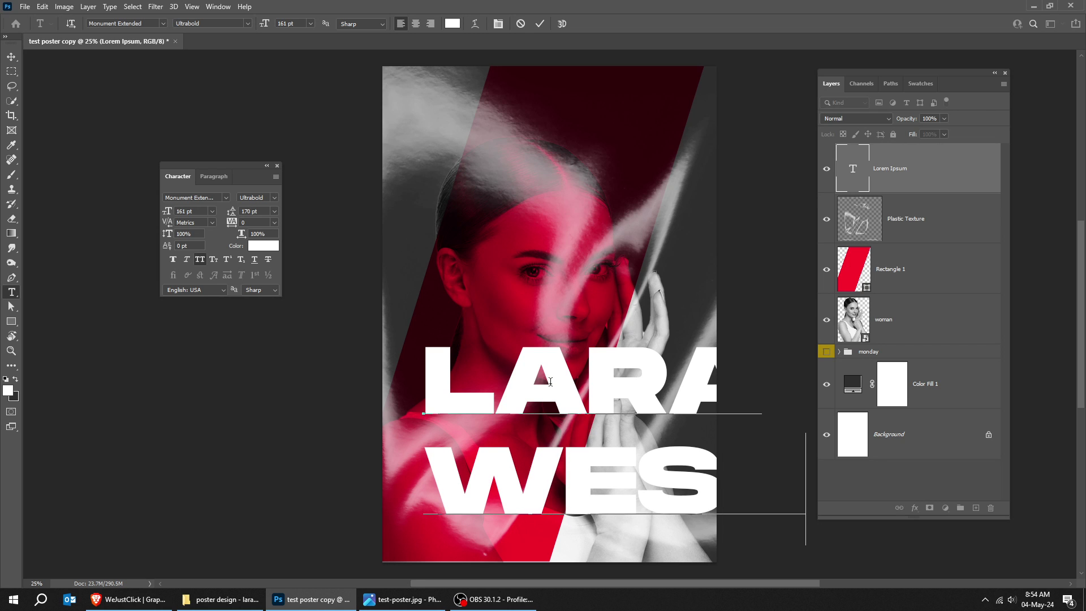
{"action": "key", "text": "ctrl+Return"}
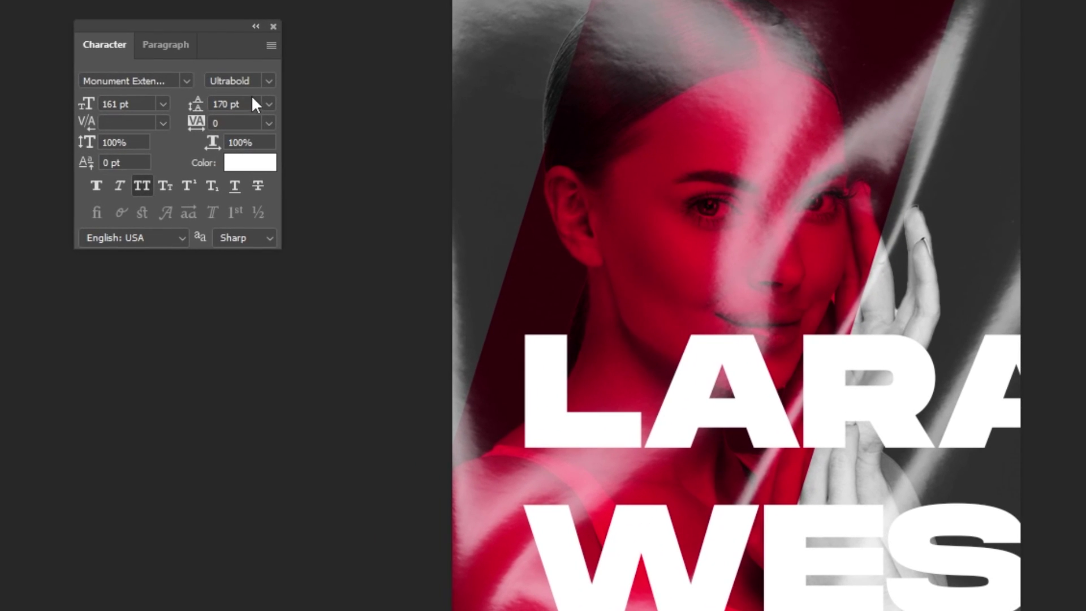
{"action": "left_click", "coordinate": [254, 105]}
{"action": "left_click_drag", "start_coordinate": [147, 102], "coordinate": [160, 100]}
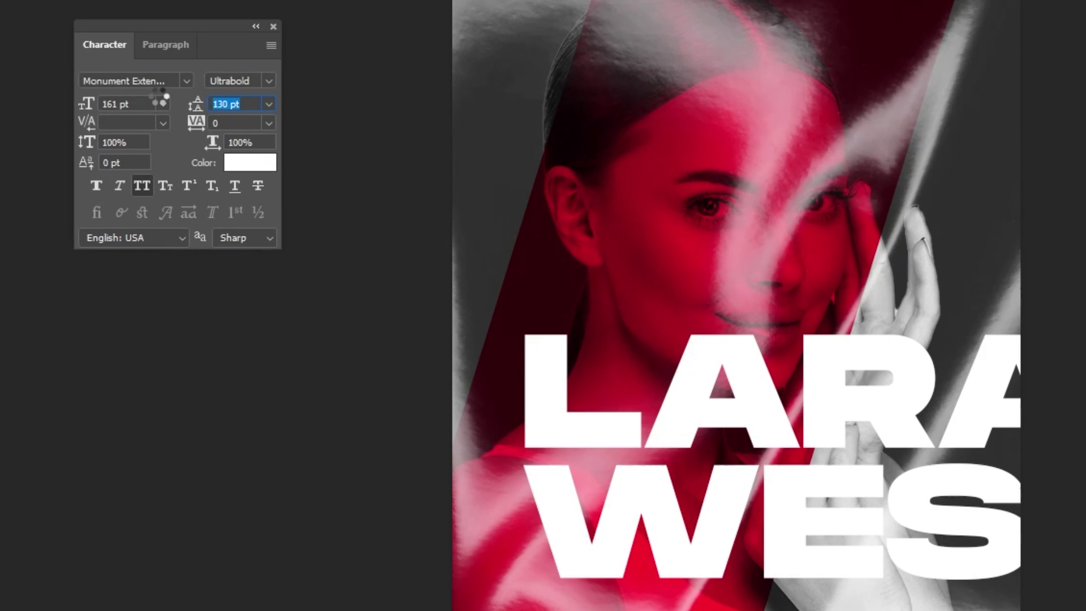
{"action": "key", "text": "ctrl+t"}
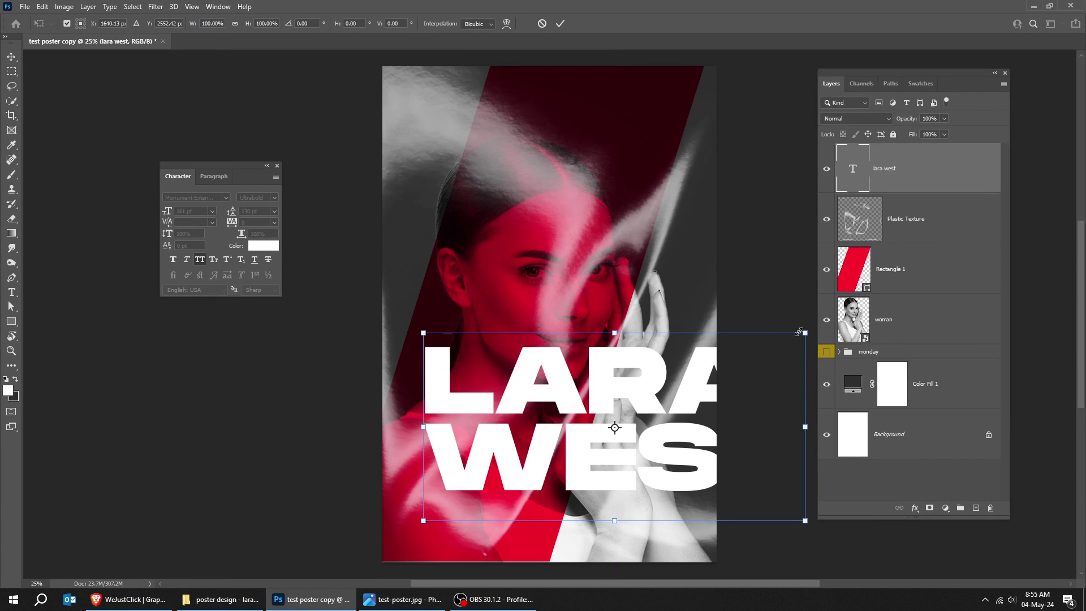
{"action": "left_click_drag", "start_coordinate": [805, 333], "coordinate": [560, 393]}
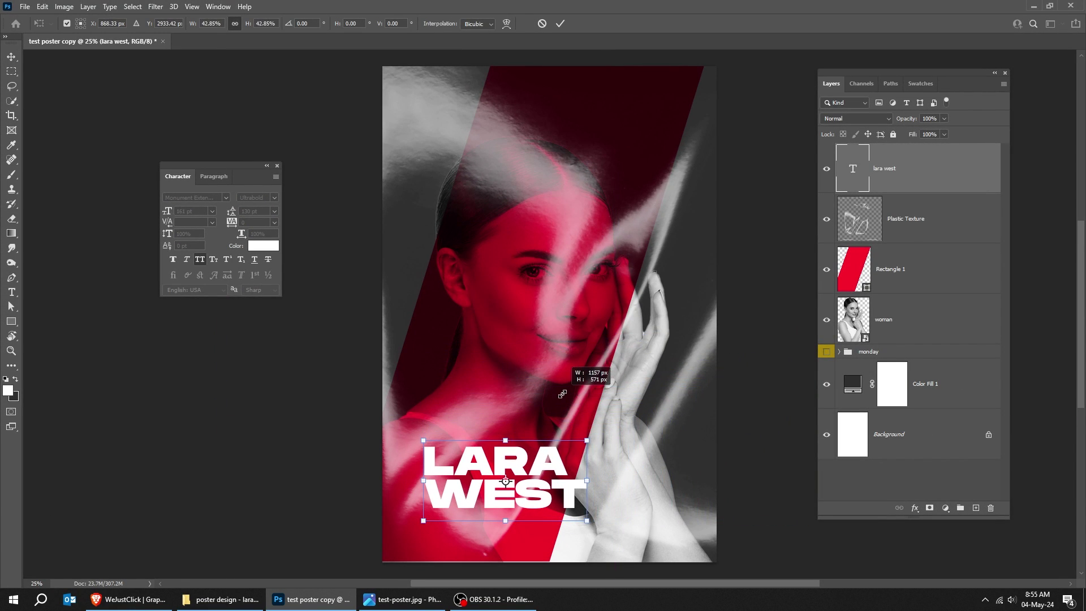
{"action": "key", "text": "Return"}
{"action": "left_click_drag", "start_coordinate": [522, 486], "coordinate": [506, 447]}
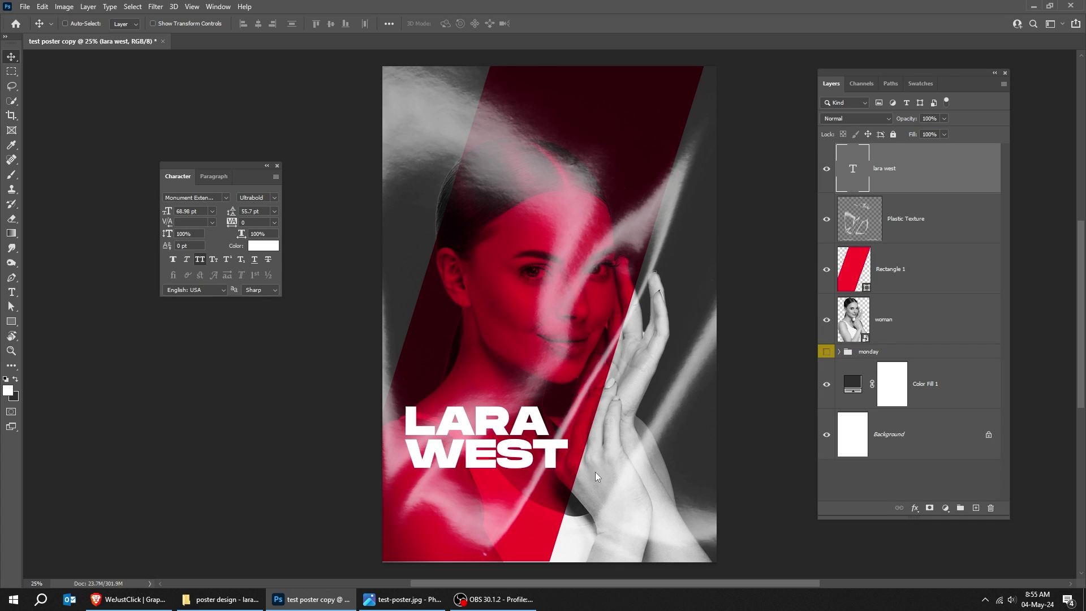
{"action": "key", "text": "ctrl+t"}
{"action": "left_click_drag", "start_coordinate": [569, 471], "coordinate": [553, 469]}
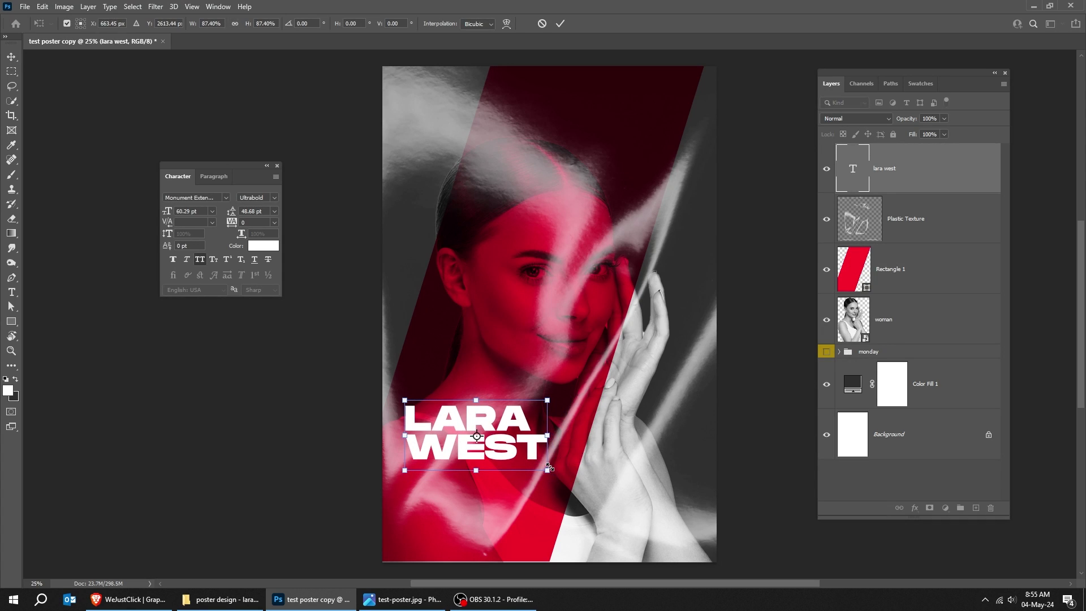
{"action": "key", "text": "Return"}
- Type the two-line CONFERENCE EVENT WITH text and shrink it to about a quarter width
{"action": "left_click", "coordinate": [471, 335]}
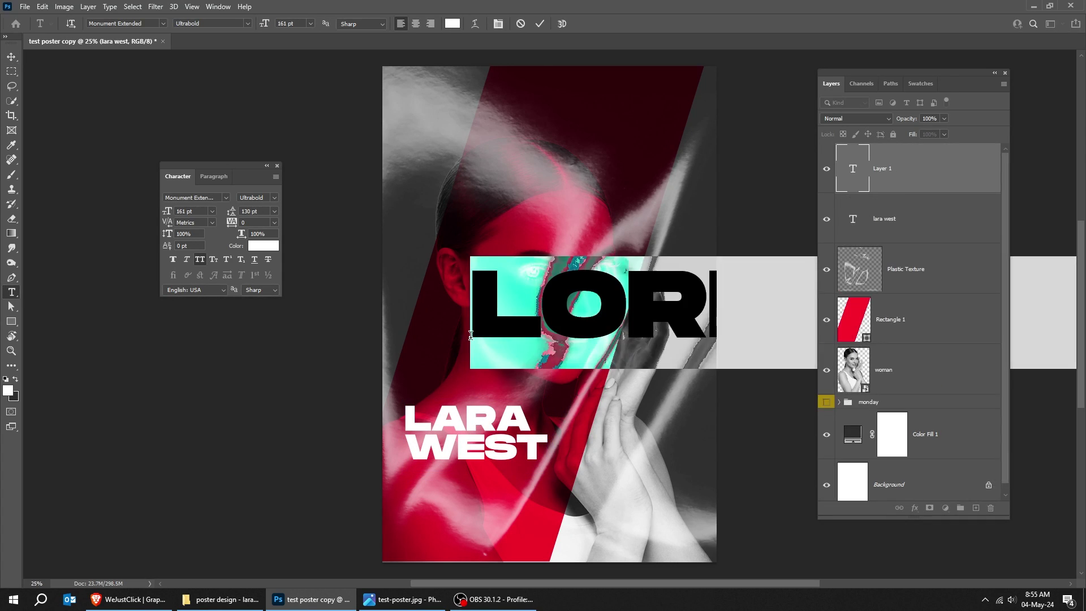
{"action": "type", "text": "CON"}
{"action": "key", "text": "Return"}
{"action": "type", "text": "EVE"}
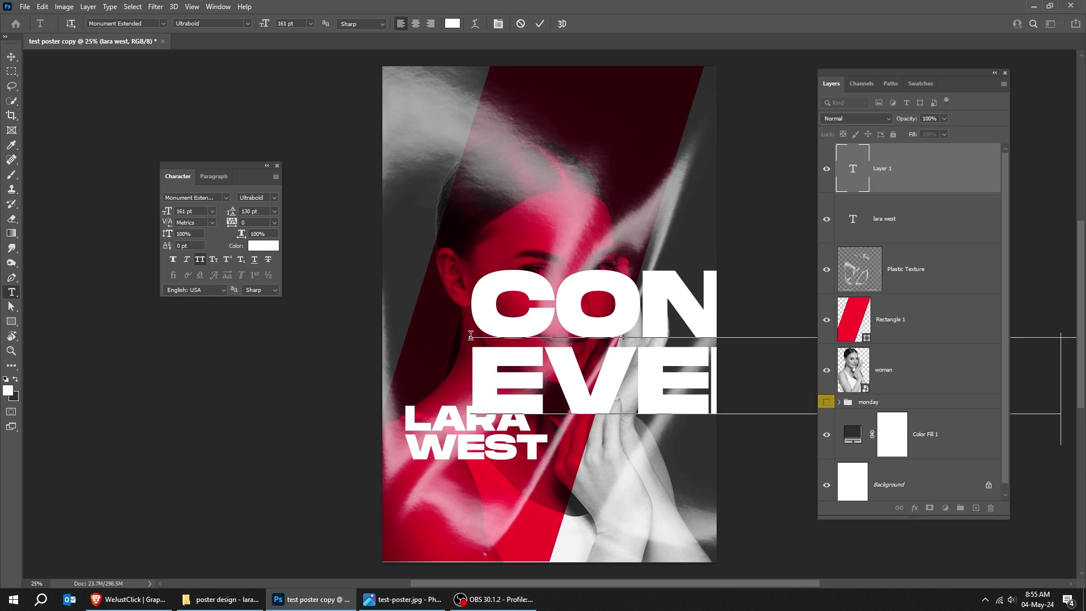
{"action": "key", "text": "ctrl+t"}
{"action": "left_click_drag", "start_coordinate": [473, 445], "coordinate": [588, 396]}
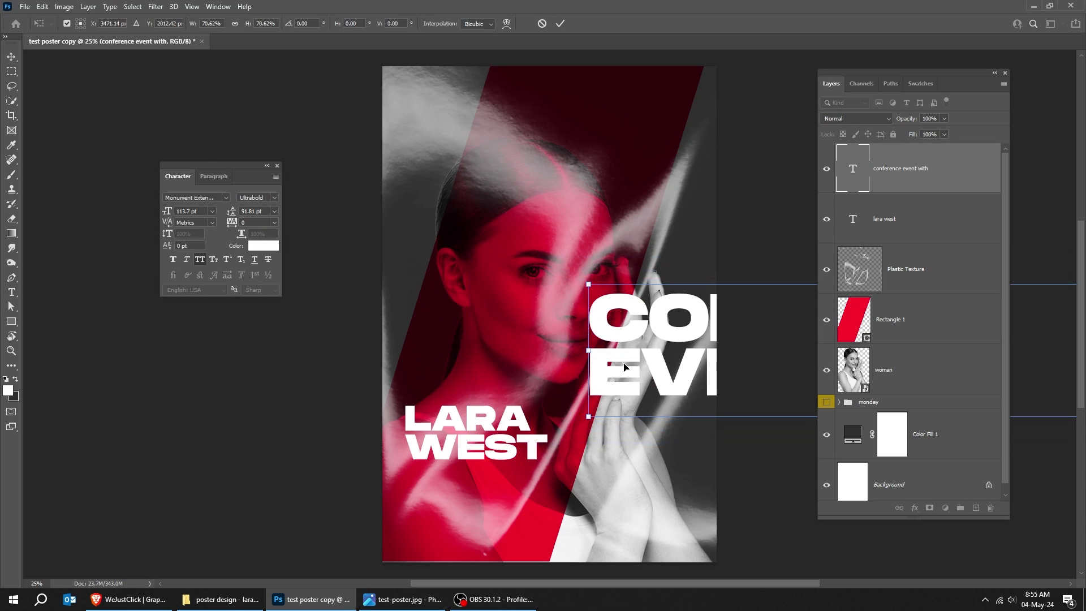
{"action": "left_click_drag", "start_coordinate": [622, 351], "coordinate": [447, 339]}
{"action": "key", "text": "ctrl+minus"}
{"action": "scroll", "coordinate": [695, 288], "scroll_direction": "right", "scroll_amount": 3}
{"action": "left_click_drag", "start_coordinate": [684, 386], "coordinate": [428, 326]}
{"action": "key", "text": "ctrl+plus"}
{"action": "key", "text": "ctrl+plus"}
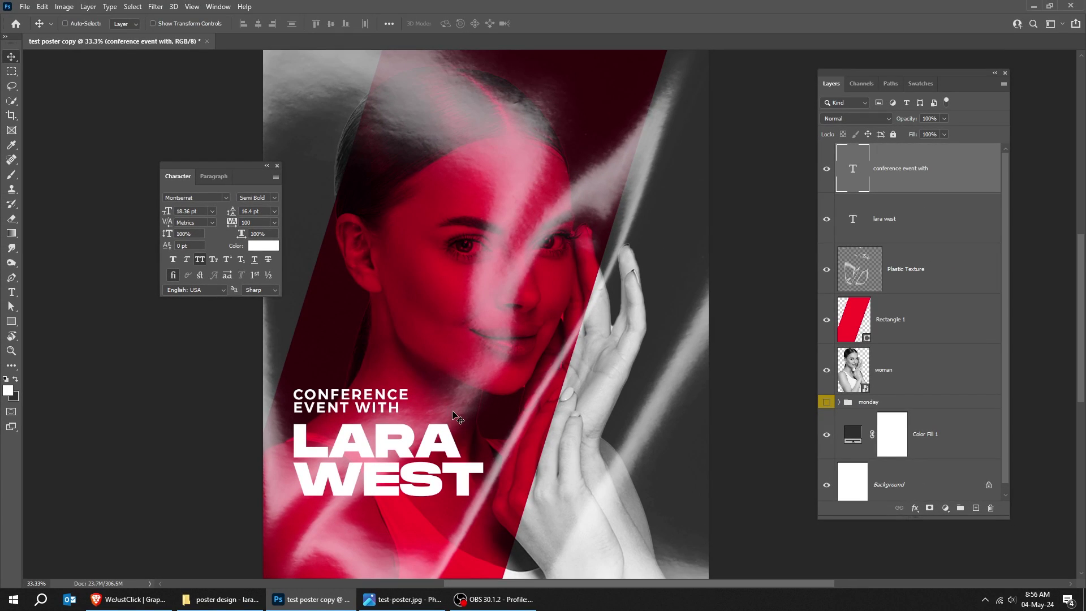
- Give the subtitle tracking 150 and 18 pt leading
{"action": "left_click", "coordinate": [255, 222]}
{"action": "type", "text": "150"}
{"action": "key", "text": "Return"}
{"action": "left_click", "coordinate": [254, 211]}
{"action": "type", "text": "18"}
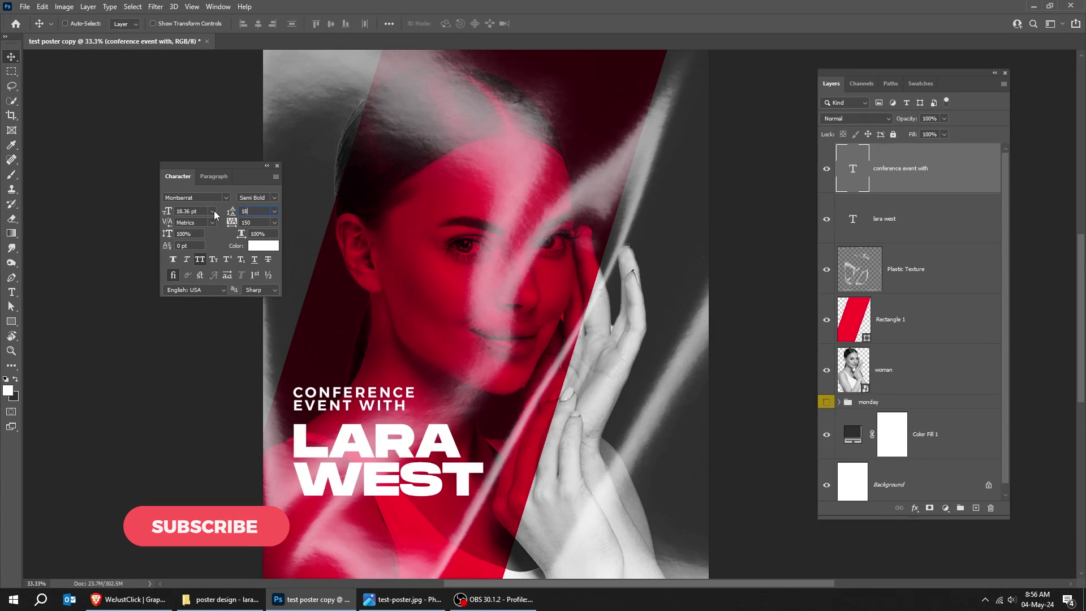
{"action": "key", "text": "Return"}
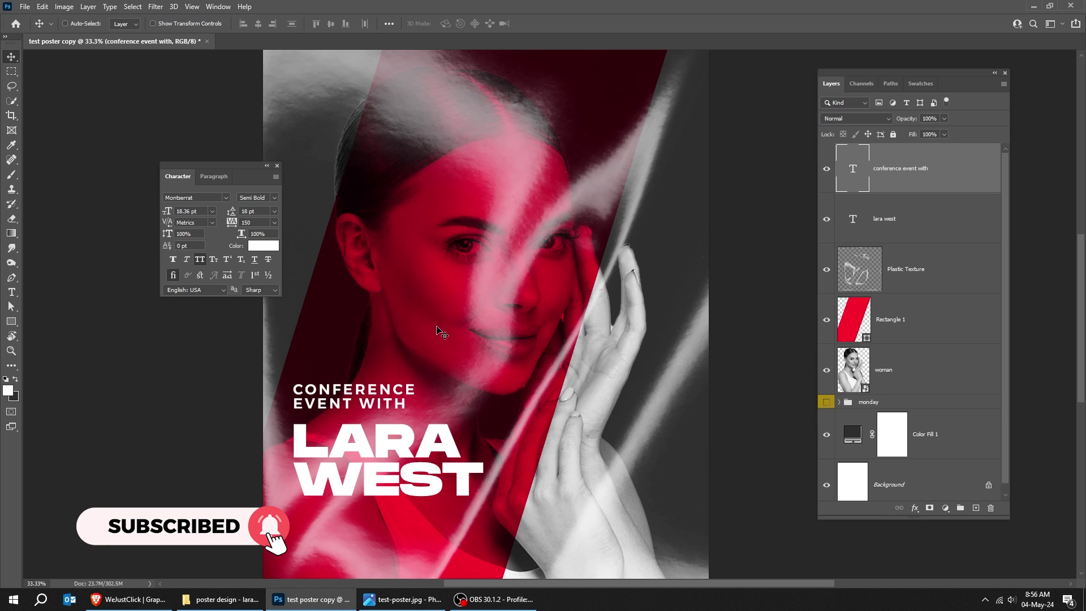
{"action": "key", "text": "ctrl+t"}
{"action": "left_click_drag", "start_coordinate": [417, 411], "coordinate": [408, 411]}
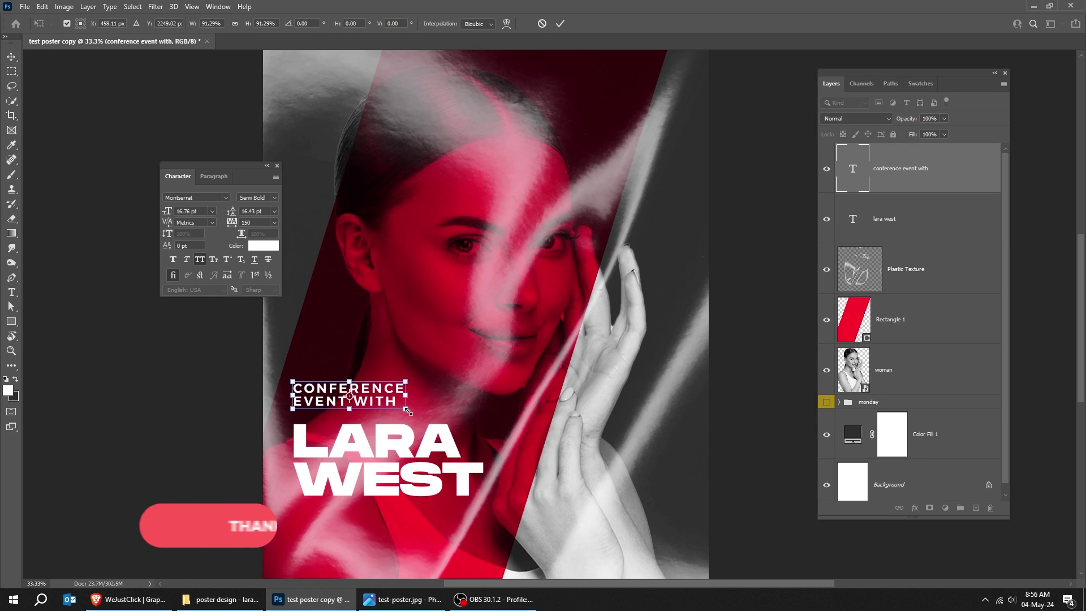
{"action": "key", "text": "Return"}
{"action": "scroll", "coordinate": [343, 467], "scroll_direction": "down", "scroll_amount": 3}
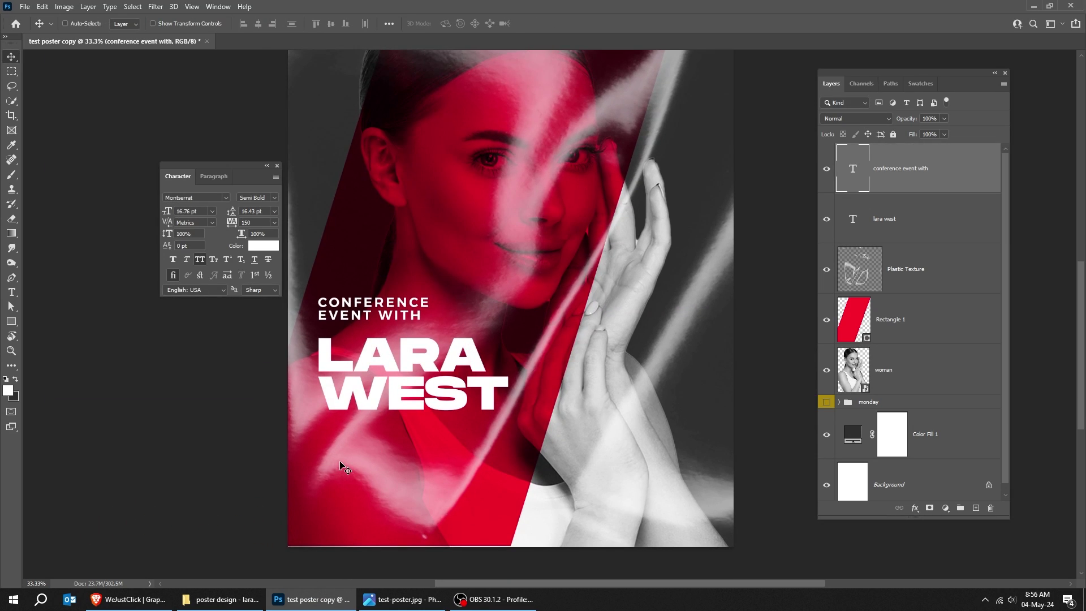
{"action": "left_click", "coordinate": [932, 318]}
- Add a layer mask to the Plastic Texture layer
{"action": "key", "text": "ctrl+t"}
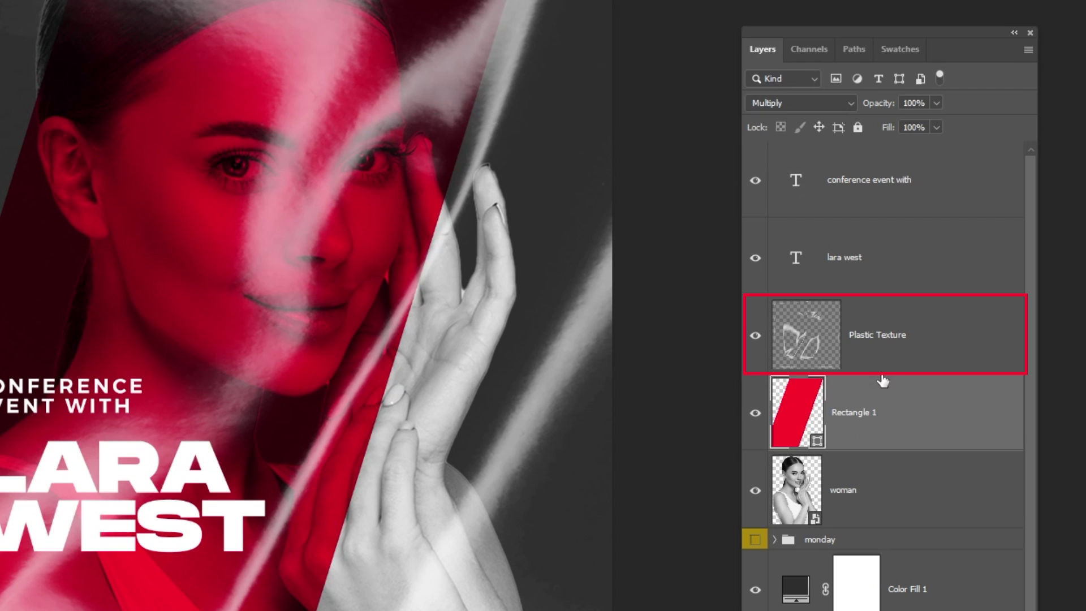
{"action": "left_click", "coordinate": [883, 356]}
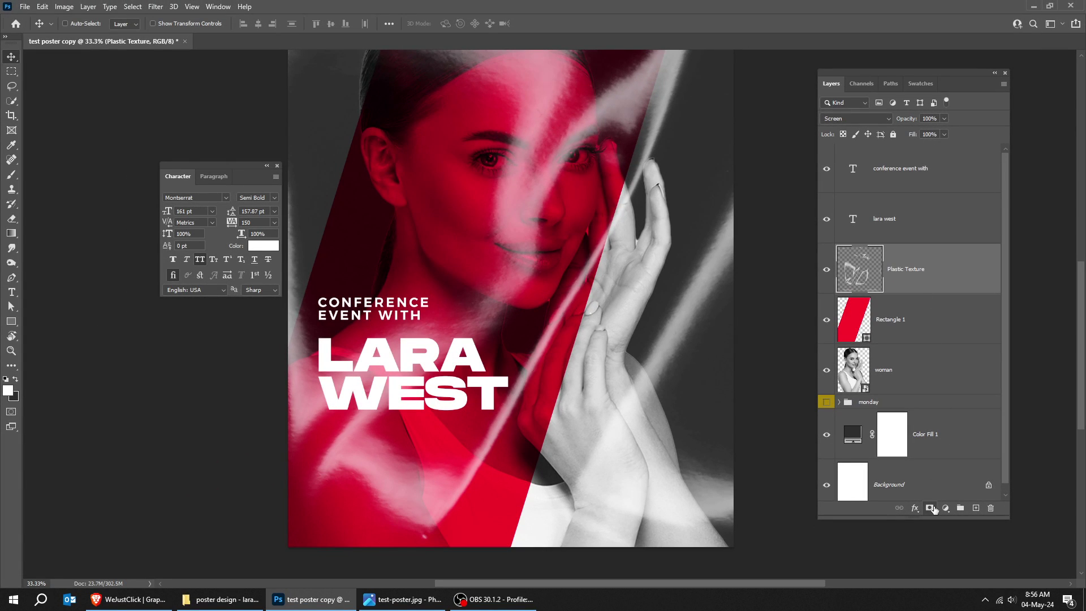
{"action": "left_click", "coordinate": [929, 508]}
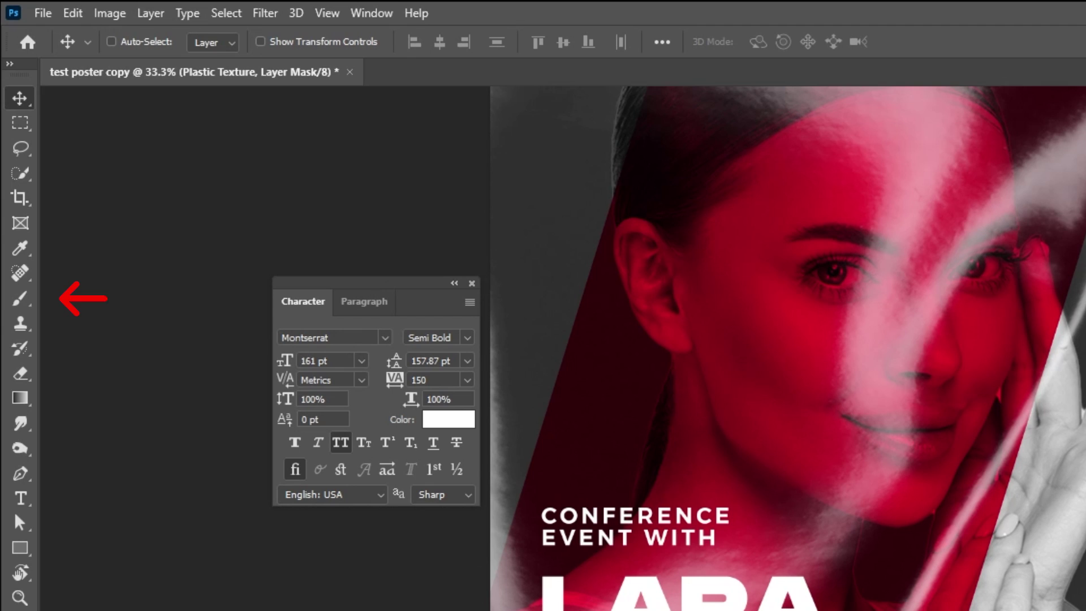
- Paint black with a 500 px Soft Round brush over the woman's hands near the bottom
{"action": "key", "text": "b"}
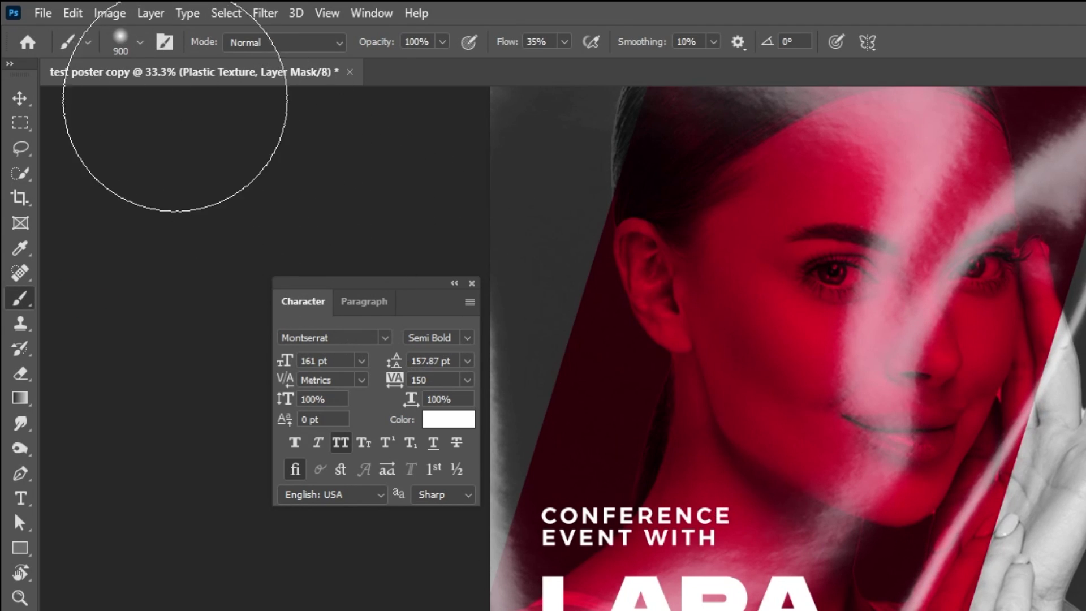
{"action": "left_click", "coordinate": [141, 45]}
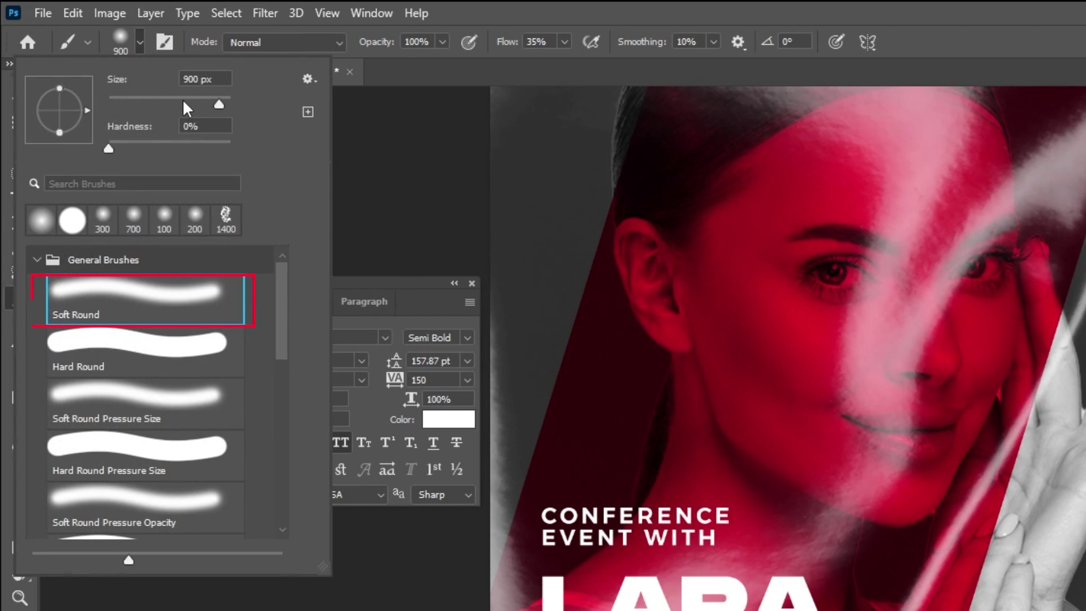
{"action": "left_click", "coordinate": [141, 43]}
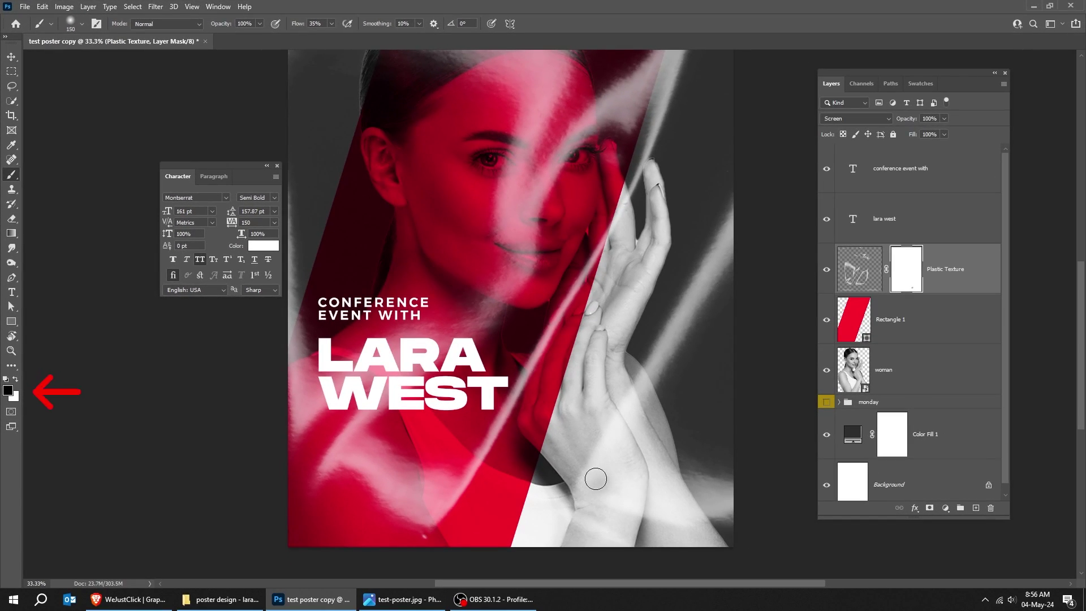
{"action": "key", "text": "bracketright"}
{"action": "key", "text": "bracketright"}
{"action": "key", "text": "bracketright"}
{"action": "key", "text": "bracketright"}
{"action": "key", "text": "bracketright"}
{"action": "key", "text": "bracketright"}
{"action": "key", "text": "bracketright"}
{"action": "key", "text": "bracketright"}
{"action": "key", "text": "bracketright"}
{"action": "key", "text": "bracketleft"}
{"action": "key", "text": "bracketleft"}
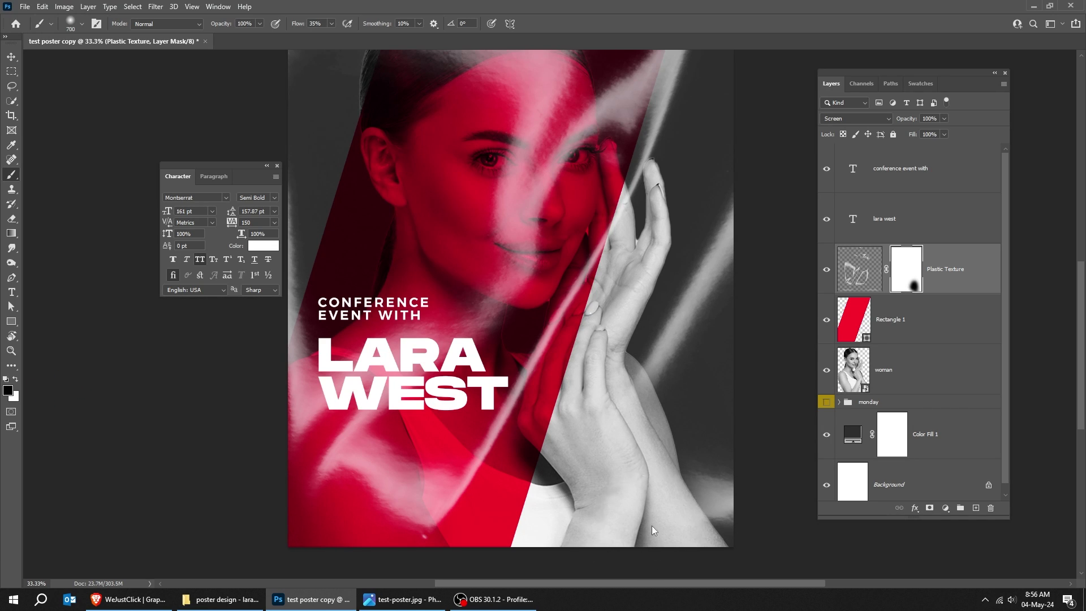
{"action": "mouse_move", "coordinate": [659, 514]}
{"action": "left_mouse_down"}
{"action": "mouse_move", "coordinate": [635, 427]}
{"action": "mouse_move", "coordinate": [612, 496]}
{"action": "left_mouse_up"}
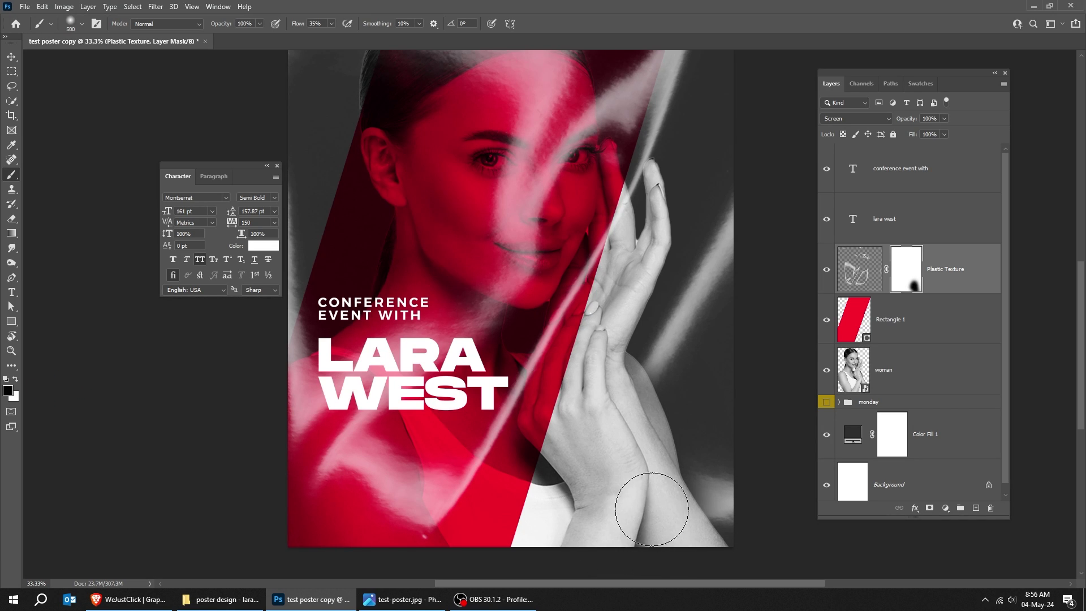
{"action": "left_click", "coordinate": [826, 403]}
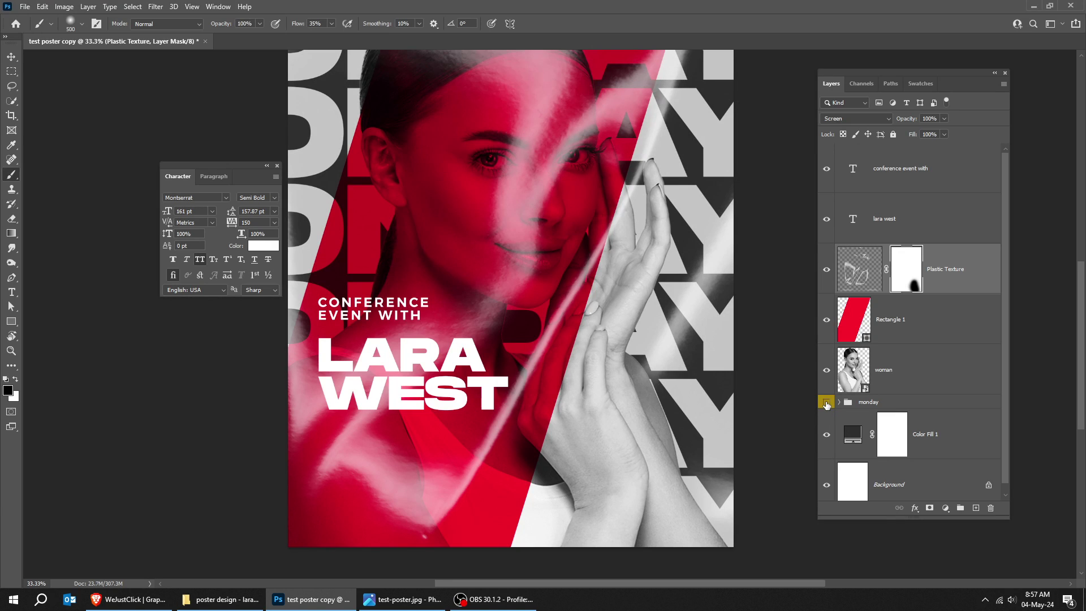
{"action": "left_click", "coordinate": [827, 403]}
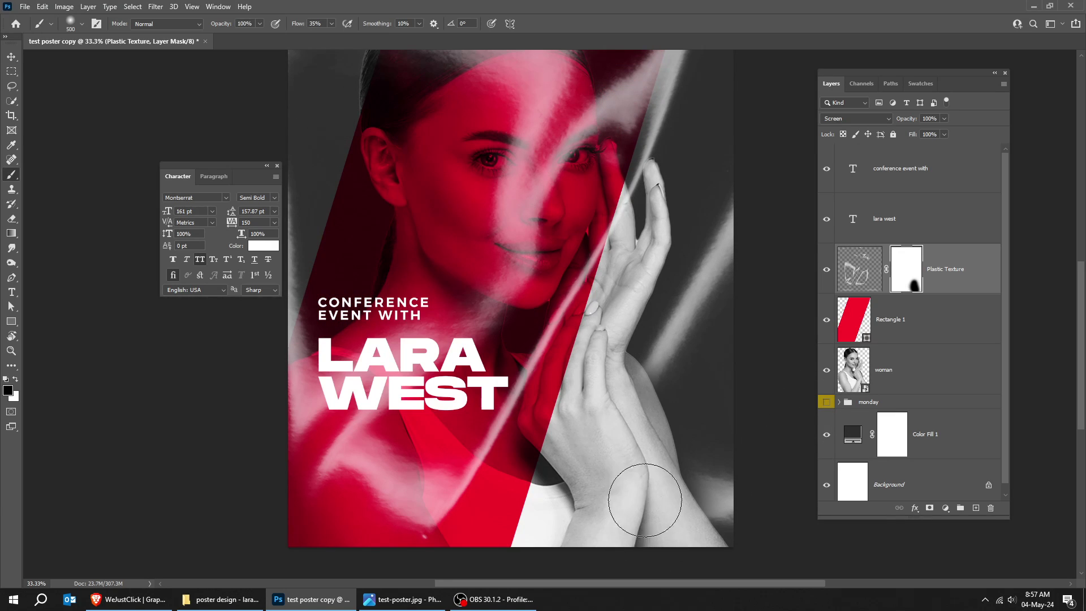
{"action": "left_click_drag", "start_coordinate": [406, 387], "coordinate": [441, 387]}
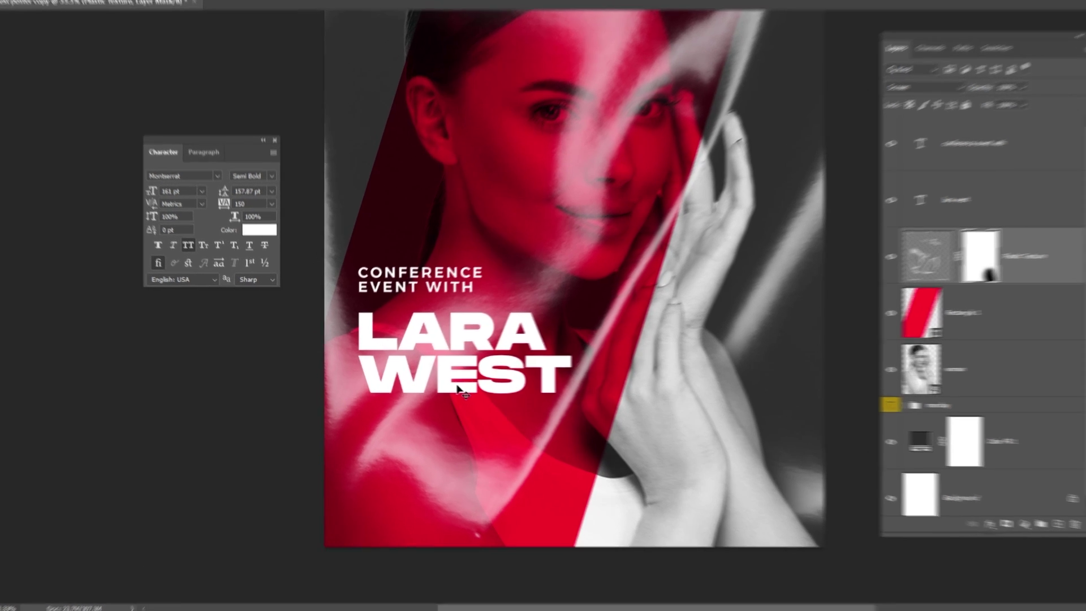
{"action": "right_click", "coordinate": [459, 388]}
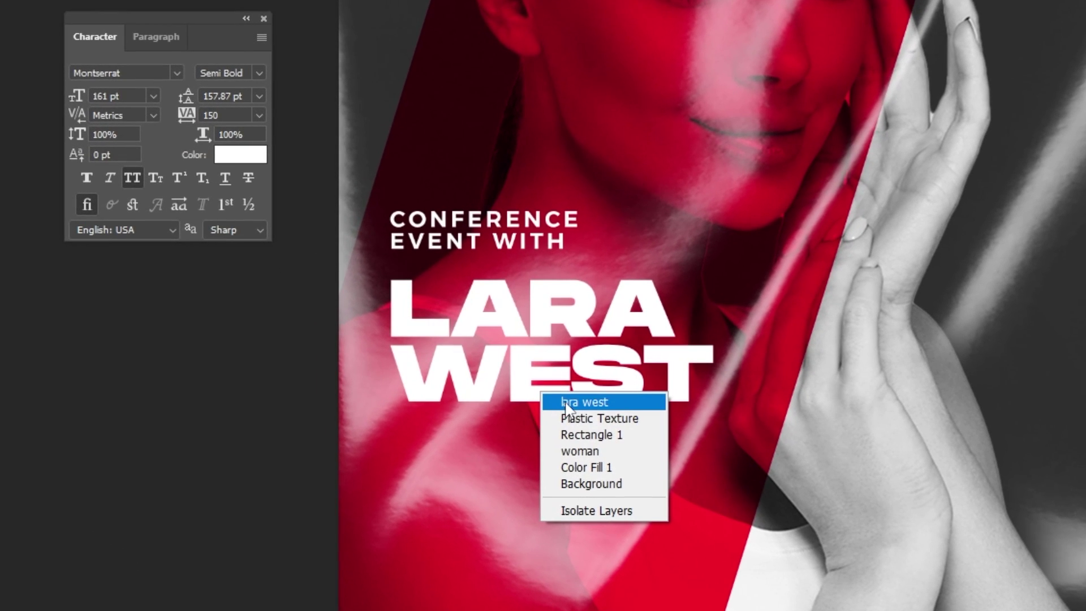
{"action": "left_click", "coordinate": [613, 406]}
{"action": "left_click_drag", "start_coordinate": [586, 386], "coordinate": [597, 516]}
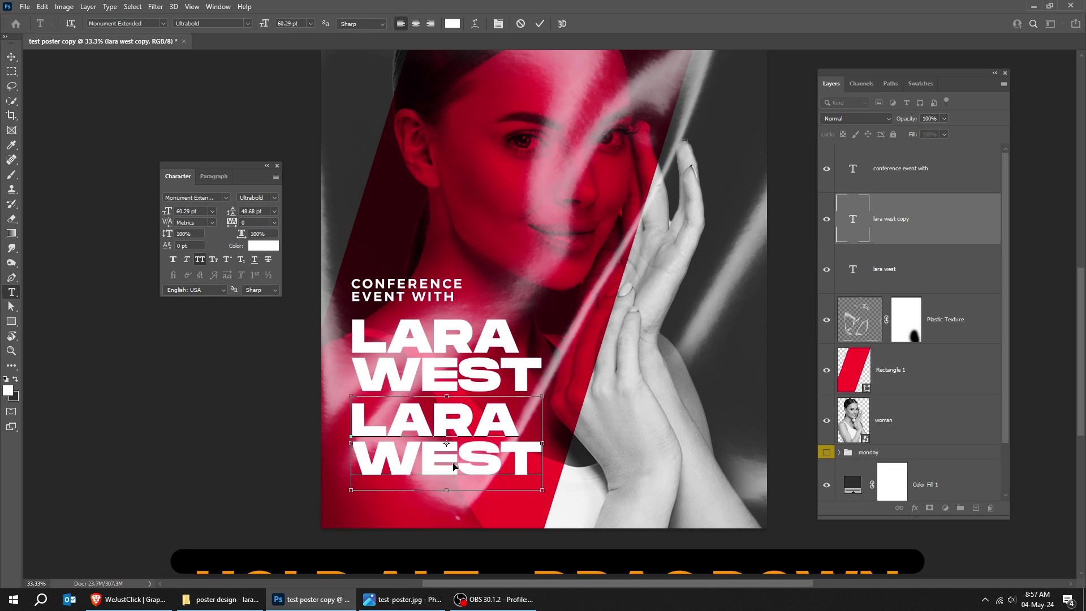
{"action": "double_click", "coordinate": [485, 453]}
{"action": "key", "text": "ctrl+a"}
{"action": "type", "text": "20.05.24"}
{"action": "key", "text": "ctrl+Return"}
{"action": "key", "text": "ctrl+t"}
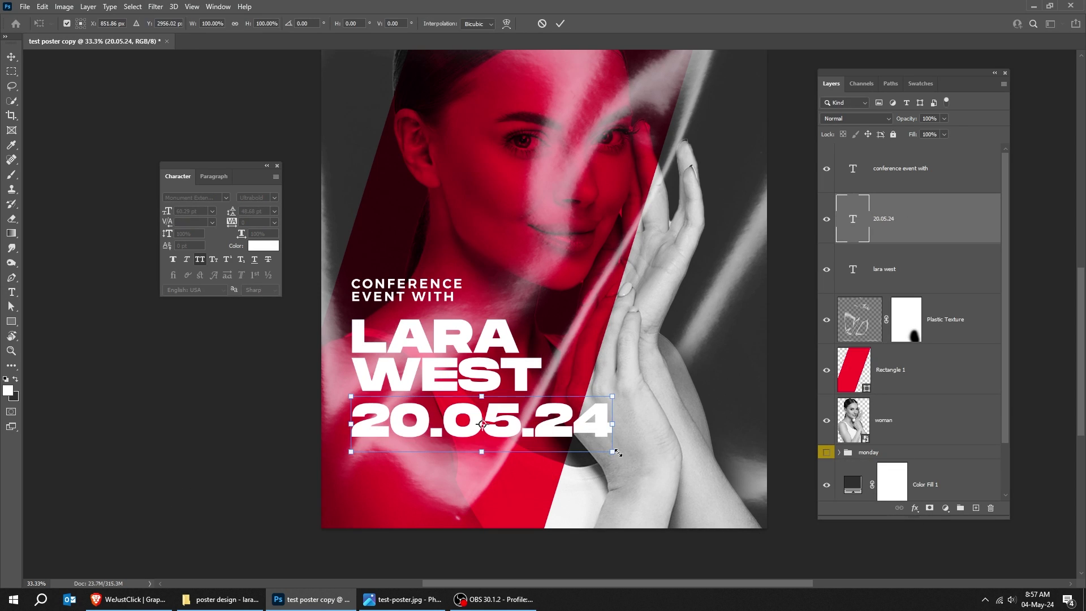
{"action": "left_click_drag", "start_coordinate": [621, 456], "coordinate": [482, 434]}
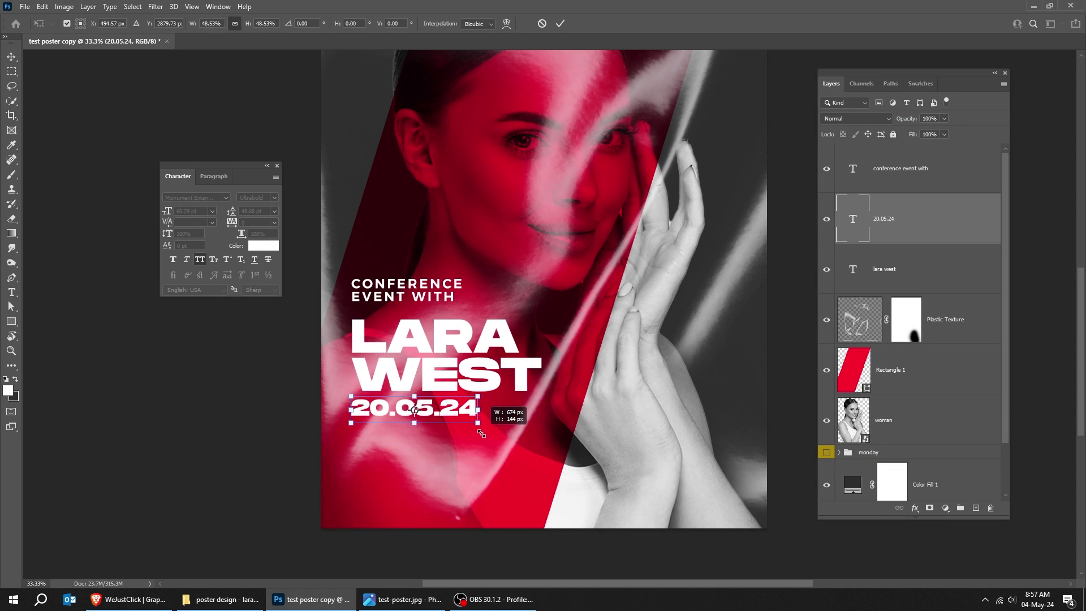
{"action": "key", "text": "Return"}
{"action": "key", "text": "shift+Down"}
{"action": "key", "text": "shift+Down"}
{"action": "key", "text": "shift+Down"}
{"action": "key", "text": "shift+Down"}
{"action": "key", "text": "shift+Down"}
{"action": "key", "text": "shift+Down"}
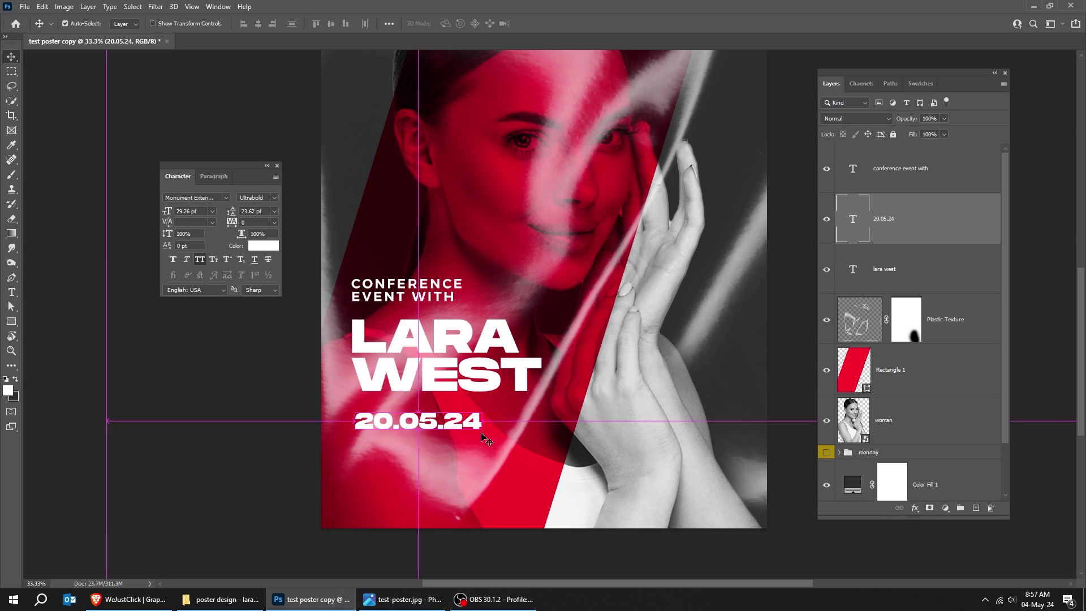
{"action": "key", "text": "ctrl+t"}
{"action": "left_click_drag", "start_coordinate": [482, 437], "coordinate": [493, 444]}
{"action": "key", "text": "Return"}
{"action": "key", "text": "shift+Right"}
{"action": "key", "text": "shift+Right"}
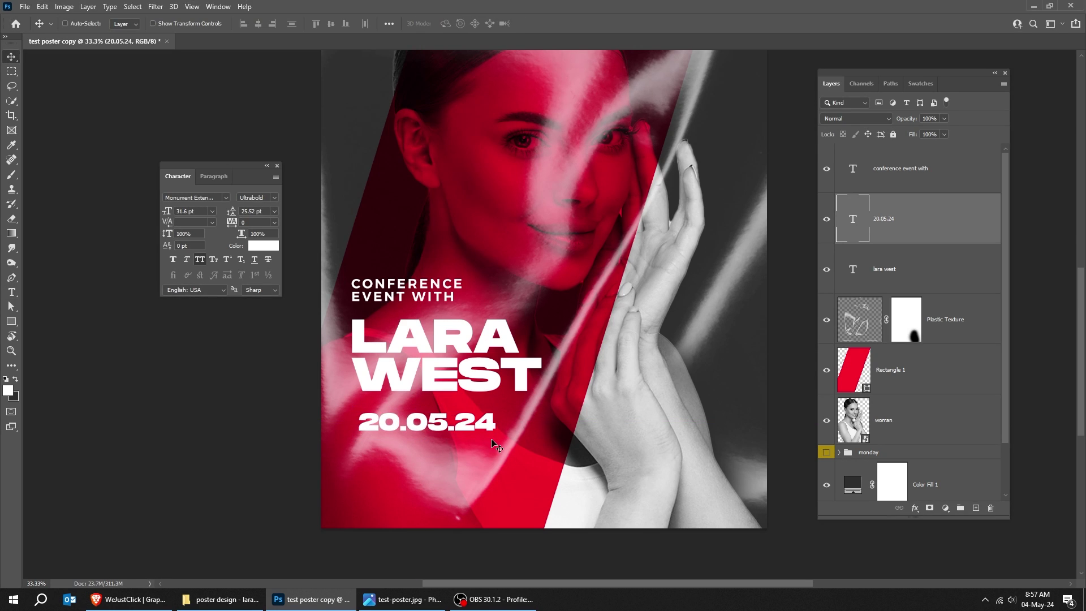
{"action": "key", "text": "shift+Right"}
{"action": "key", "text": "shift+Down"}
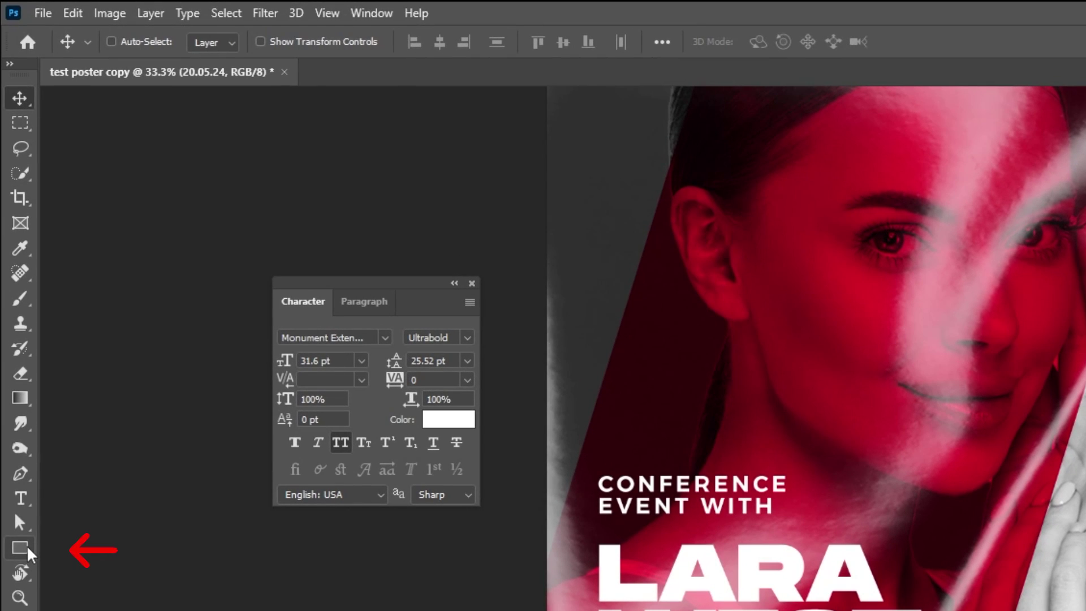
- Draw a black-filled rectangle over the 20.05.24 date
{"action": "left_click", "coordinate": [10, 321]}
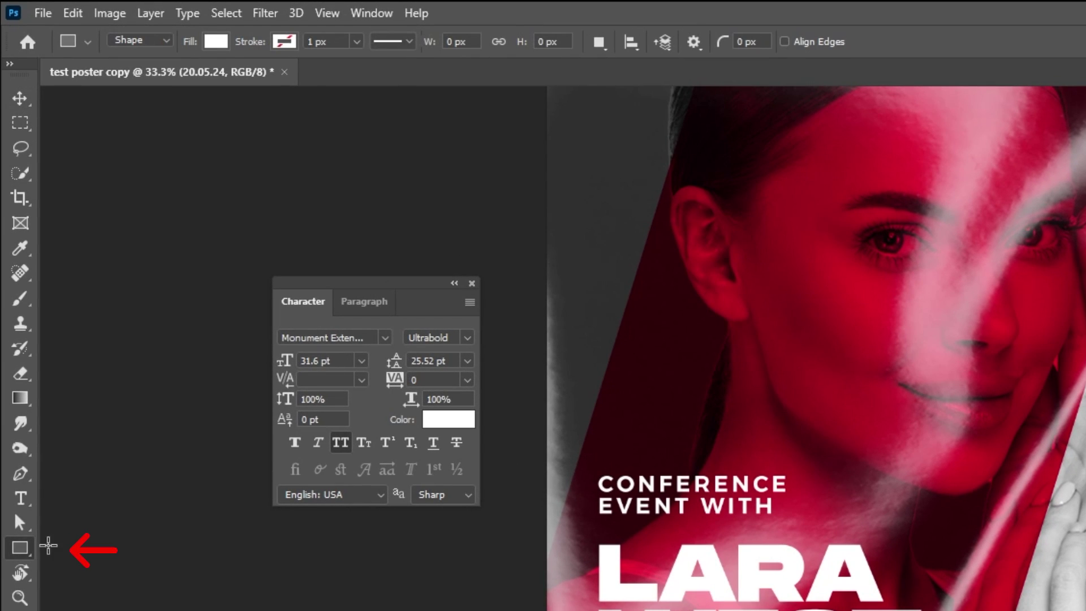
{"action": "left_click", "coordinate": [216, 42]}
{"action": "left_click", "coordinate": [320, 142]}
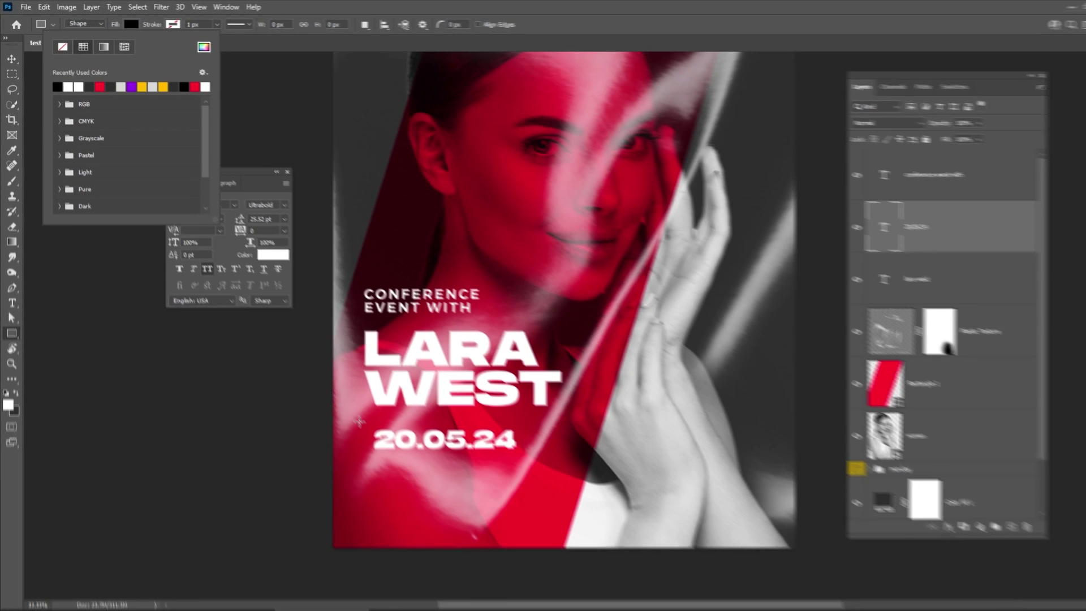
{"action": "left_click", "coordinate": [360, 421]}
{"action": "left_click_drag", "start_coordinate": [369, 426], "coordinate": [508, 443]}
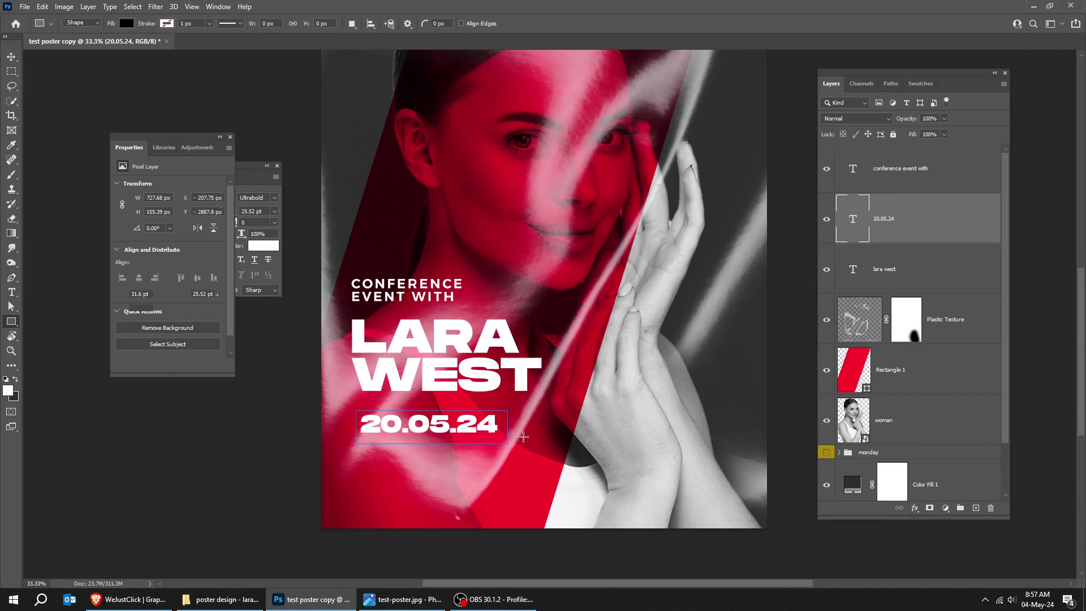
- Move Rectangle 2 beneath the date layer, nudge it into place, and set its opacity to 82%
{"action": "left_click_drag", "start_coordinate": [917, 235], "coordinate": [921, 280]}
{"action": "key", "text": "v"}
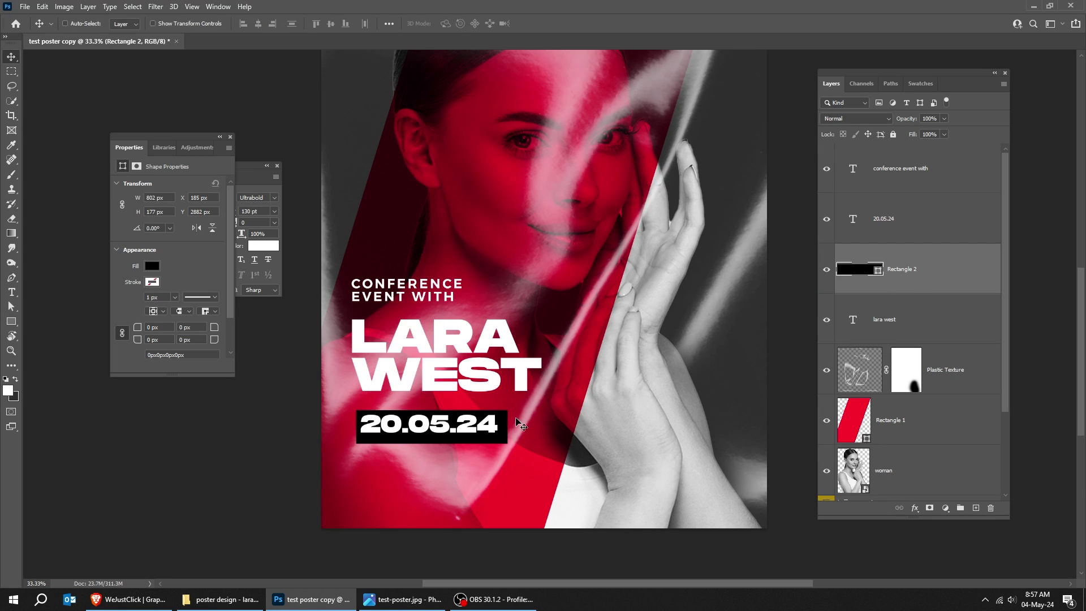
{"action": "left_click_drag", "start_coordinate": [517, 434], "coordinate": [516, 432]}
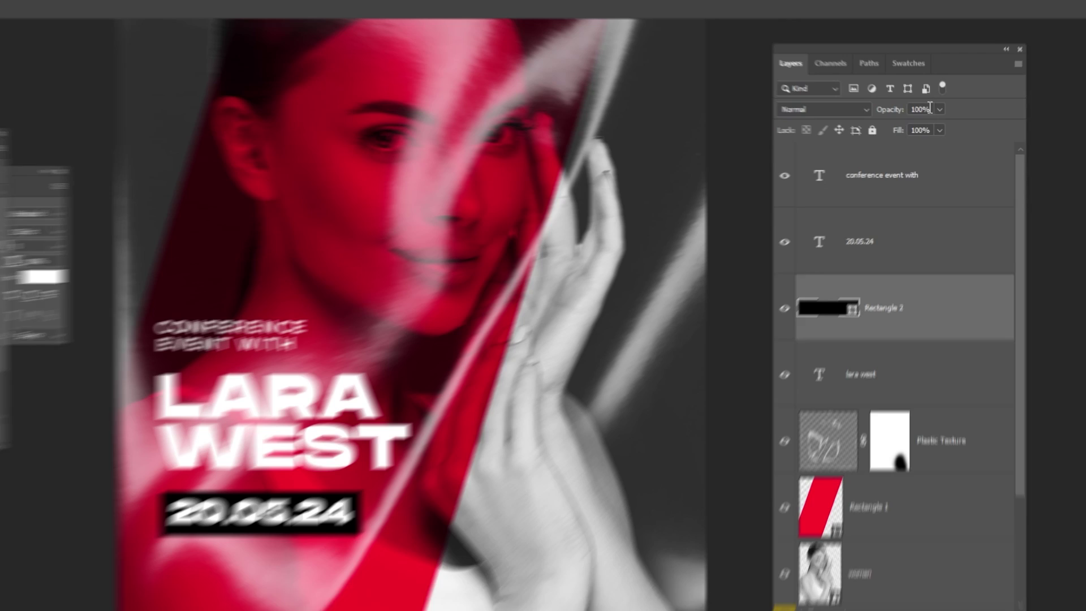
{"action": "left_click", "coordinate": [944, 118]}
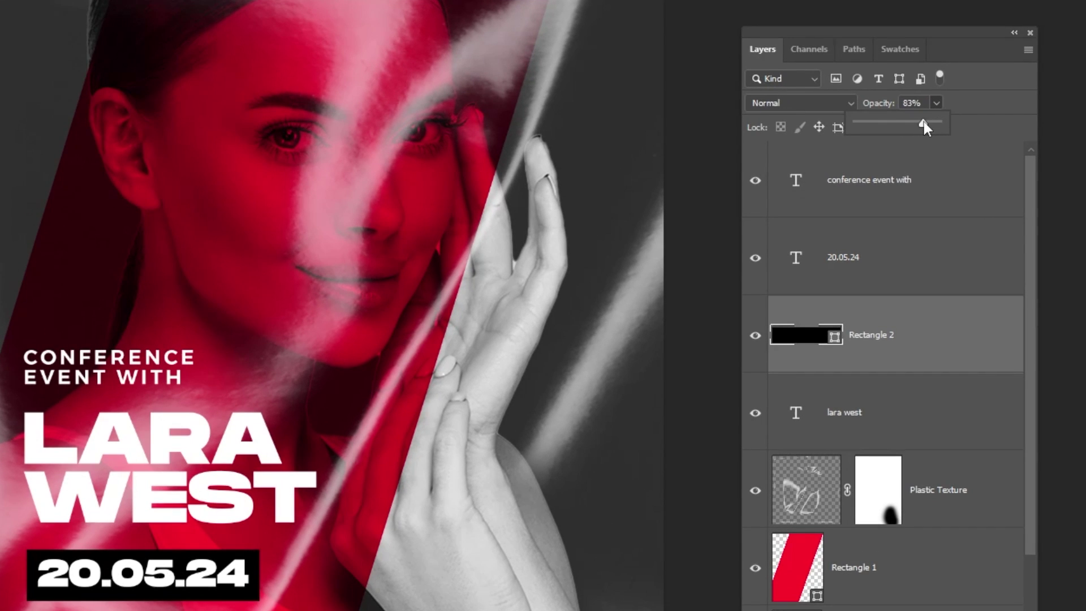
{"action": "left_click_drag", "start_coordinate": [924, 121], "coordinate": [922, 118]}
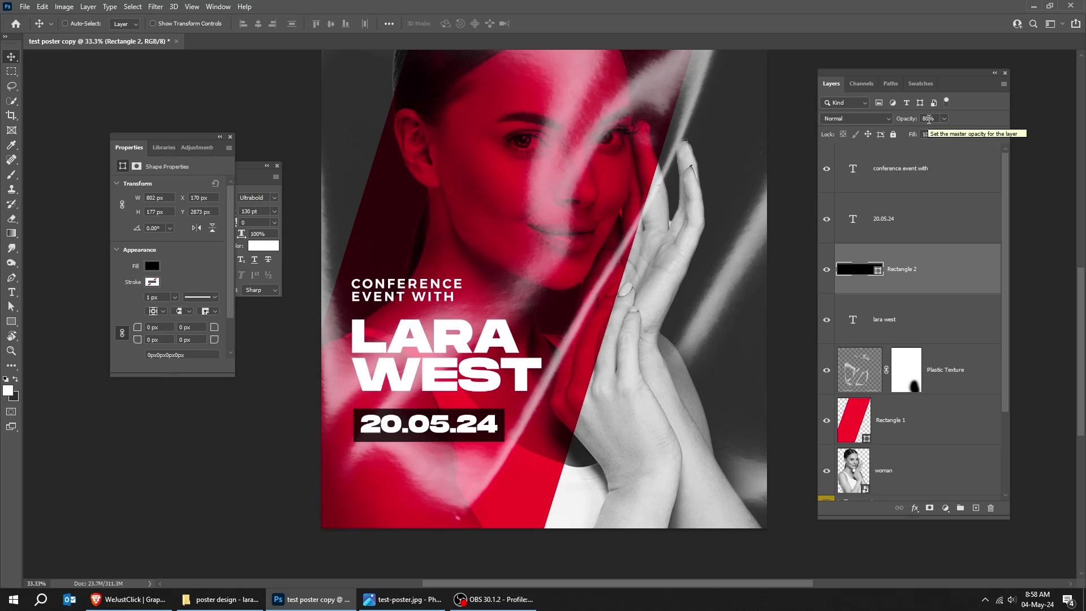
- Scale the 20.05.24 date block up slightly
{"action": "left_click", "coordinate": [921, 234]}
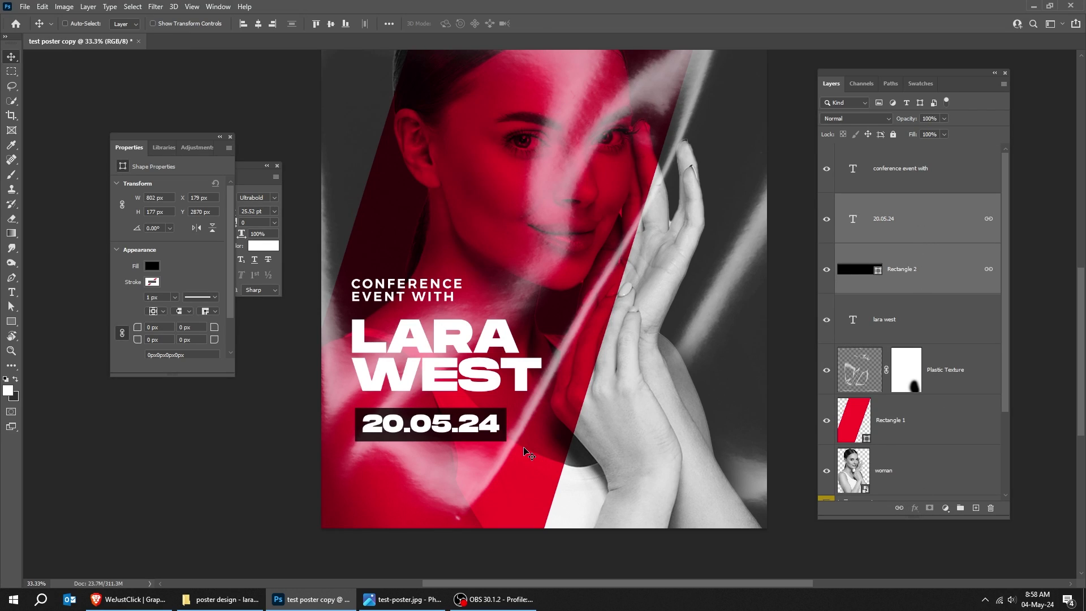
{"action": "key", "text": "ctrl+t"}
{"action": "left_click_drag", "start_coordinate": [505, 408], "coordinate": [509, 406]}
{"action": "key", "text": "Return"}
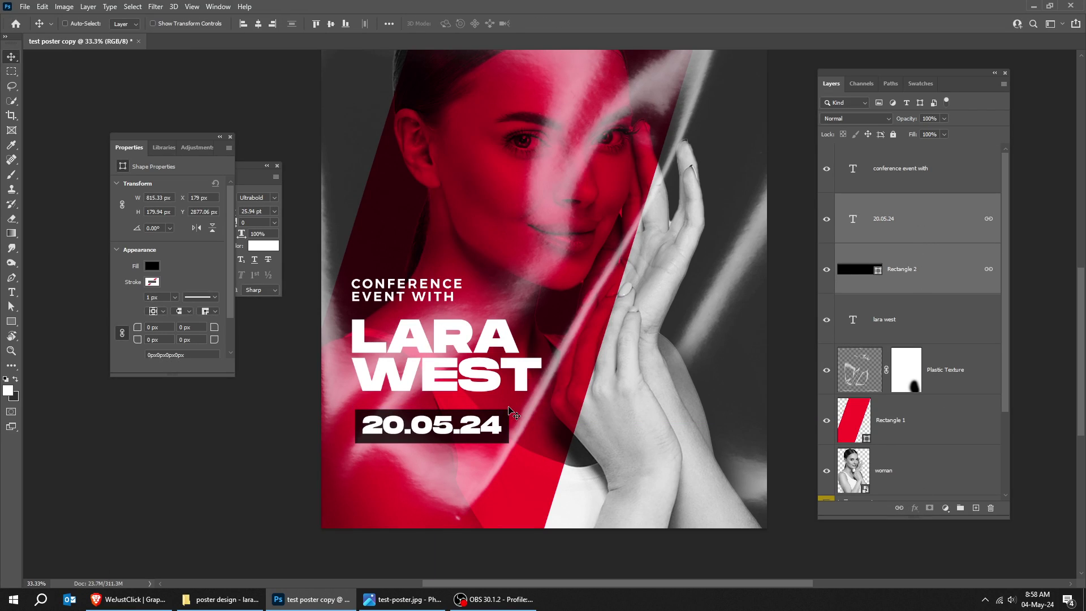
- Select the 'conference event with' heading and drag a copy below the date
{"action": "right_click", "coordinate": [397, 303]}
{"action": "left_click", "coordinate": [418, 308]}
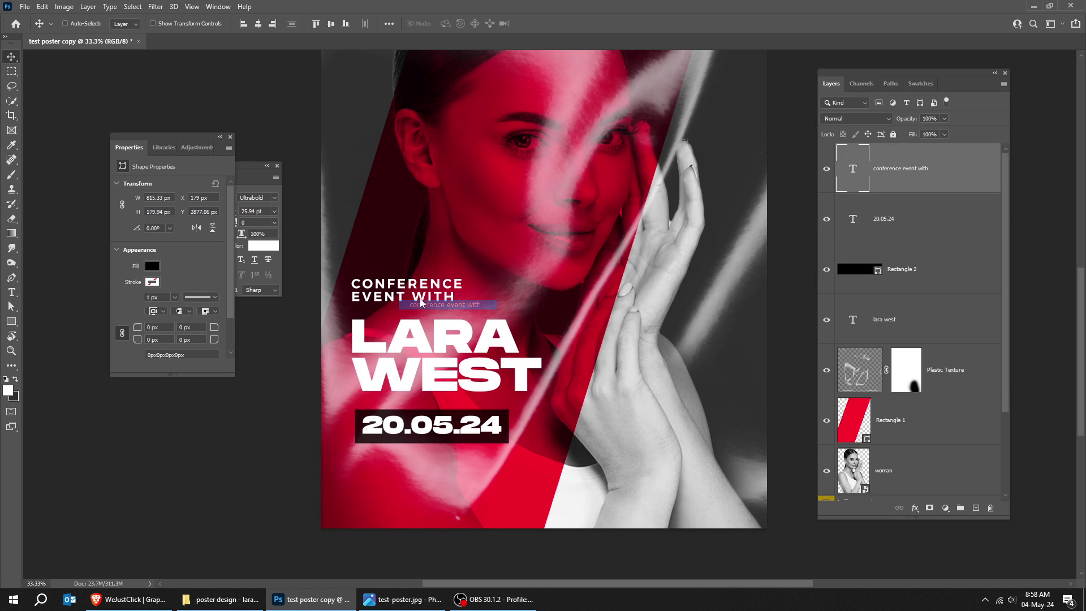
{"action": "left_click_drag", "start_coordinate": [428, 290], "coordinate": [432, 469]}
- Retype the copied heading as '09:00 AM' and enlarge it
{"action": "double_click", "coordinate": [434, 469]}
{"action": "type", "text": "09:00 am"}
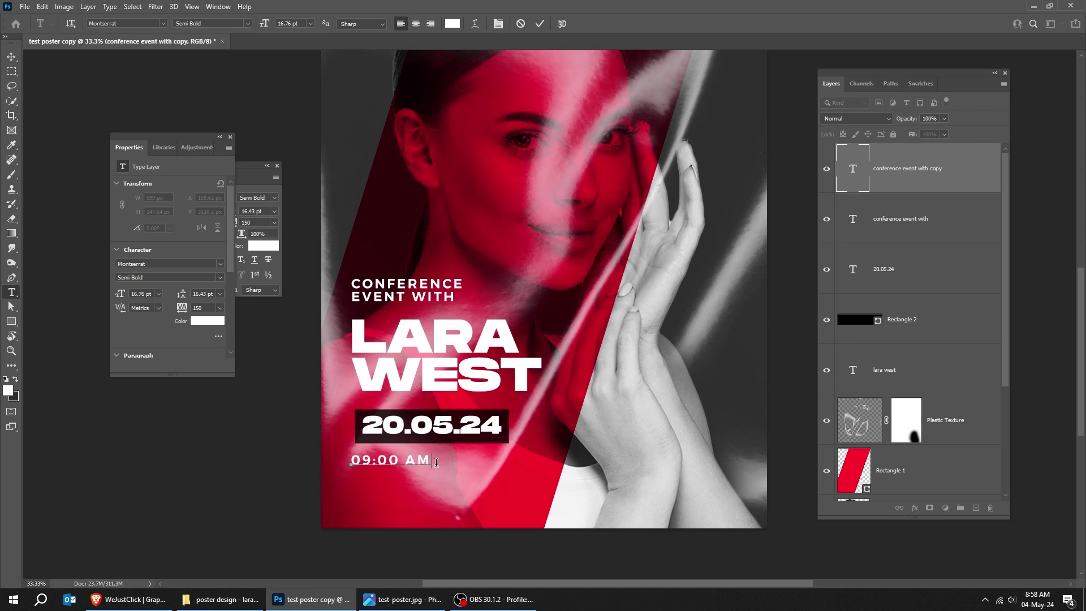
{"action": "key", "text": "Escape"}
{"action": "key", "text": "v"}
{"action": "key", "text": "ctrl+t"}
{"action": "left_click_drag", "start_coordinate": [433, 452], "coordinate": [465, 448]}
{"action": "key", "text": "Return"}
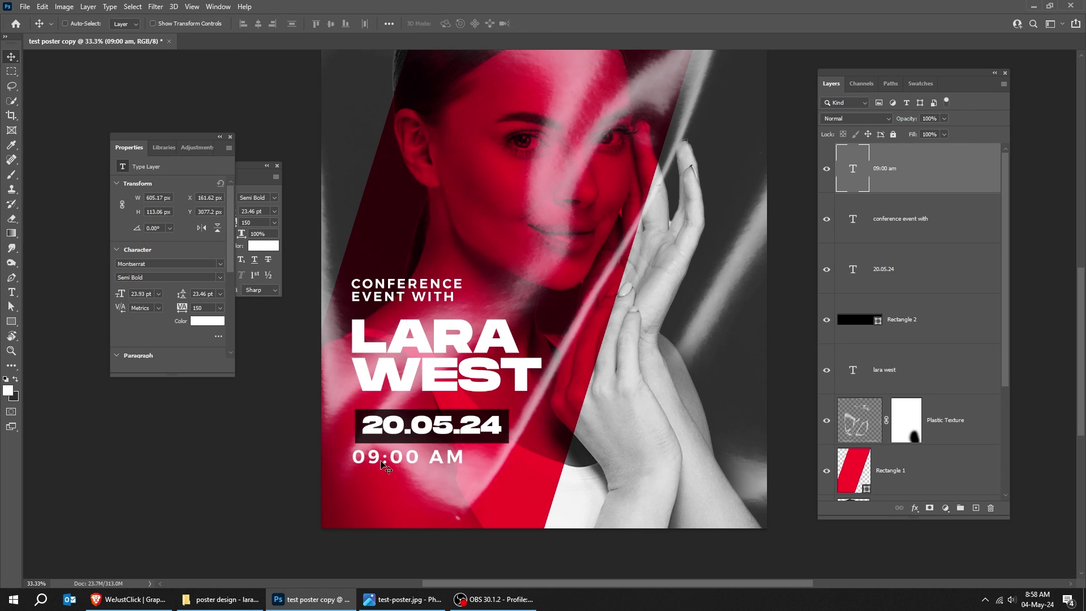
- Give 09:00 AM tracking 20, scale it to about 30 pt, and keep it Semi Bold
{"action": "left_click", "coordinate": [230, 136]}
{"action": "left_click", "coordinate": [253, 222]}
{"action": "type", "text": "200"}
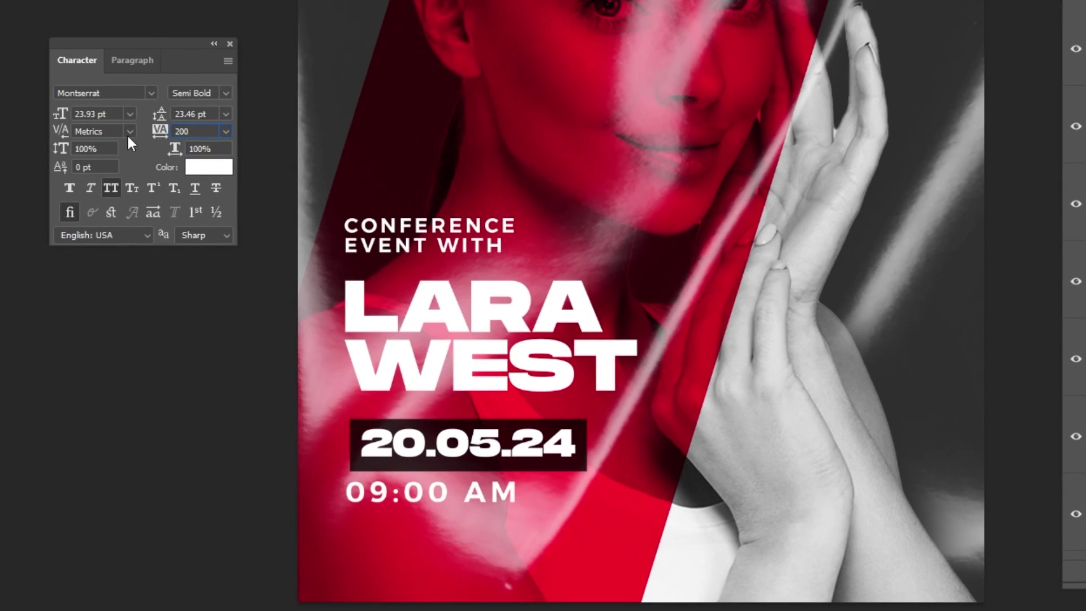
{"action": "key", "text": "Return"}
{"action": "left_click", "coordinate": [225, 93]}
{"action": "left_click", "coordinate": [193, 122]}
{"action": "key", "text": "ctrl+t"}
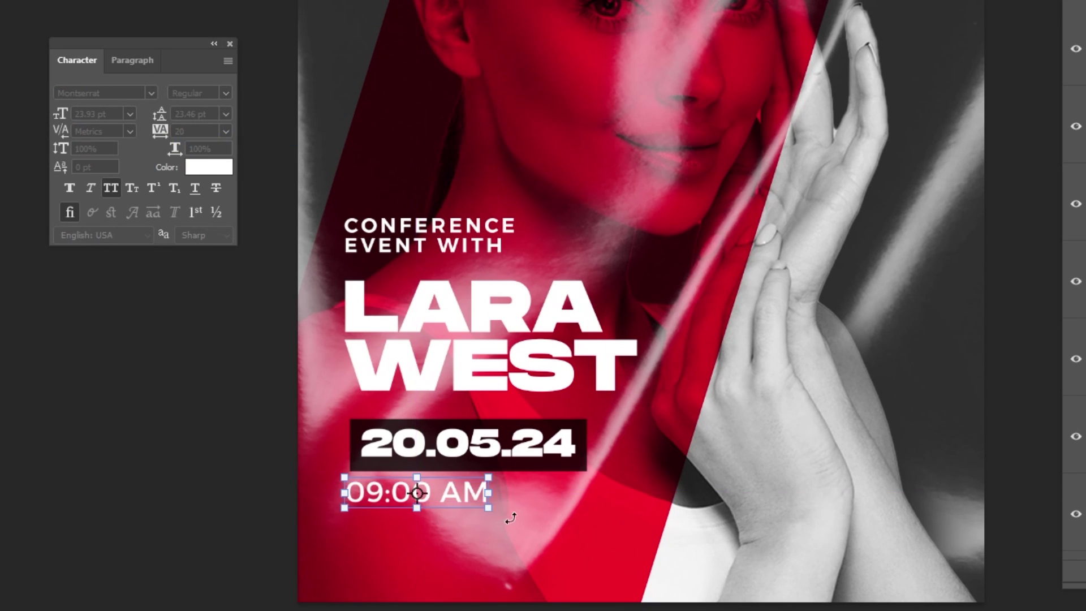
{"action": "left_click_drag", "start_coordinate": [490, 509], "coordinate": [529, 527]}
{"action": "key", "text": "Return"}
{"action": "left_click", "coordinate": [225, 93]}
{"action": "left_click", "coordinate": [192, 150]}
{"action": "left_click_drag", "start_coordinate": [672, 444], "coordinate": [663, 441]}
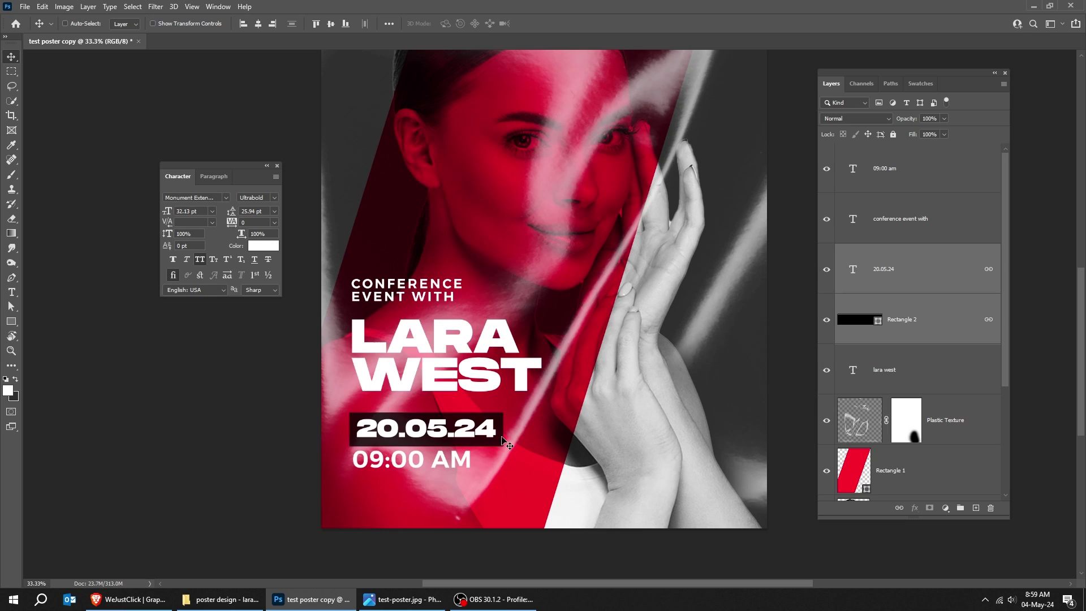
{"action": "key", "text": "shift+Up"}
{"action": "key", "text": "shift+Up"}
{"action": "key", "text": "shift+Up"}
{"action": "key", "text": "shift+Up"}
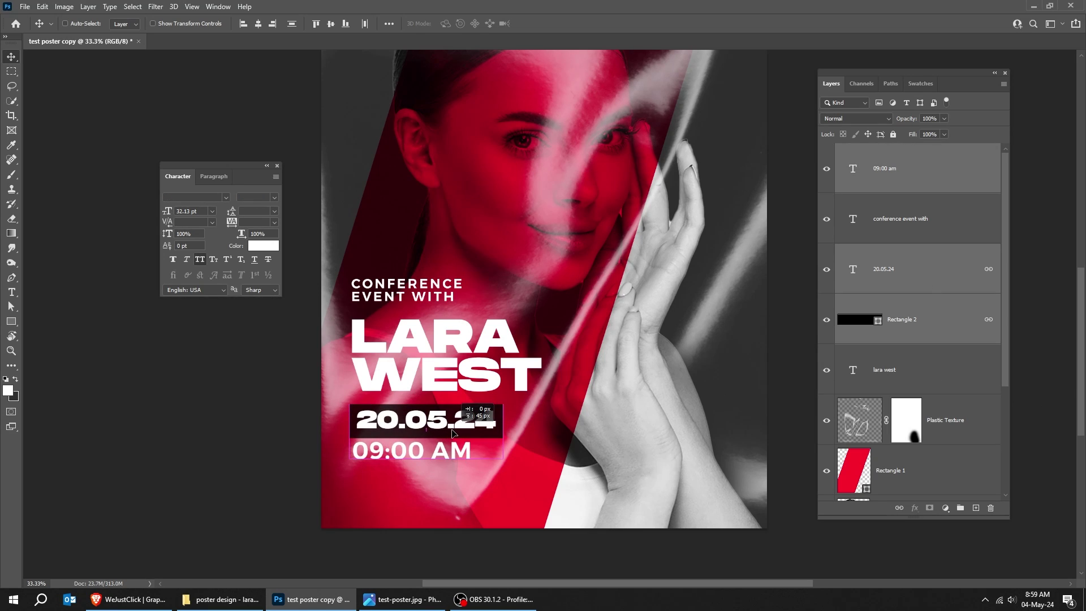
{"action": "right_click", "coordinate": [457, 357]}
{"action": "left_click", "coordinate": [471, 363]}
{"action": "left_click_drag", "start_coordinate": [457, 383], "coordinate": [417, 452]}
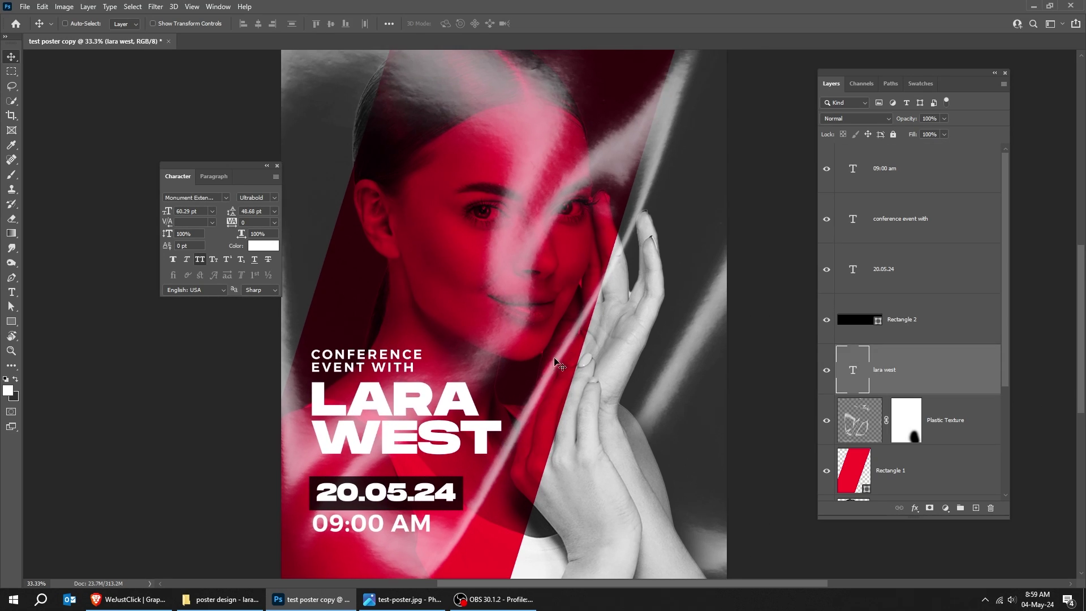
{"action": "left_click_drag", "start_coordinate": [392, 367], "coordinate": [526, 181]}
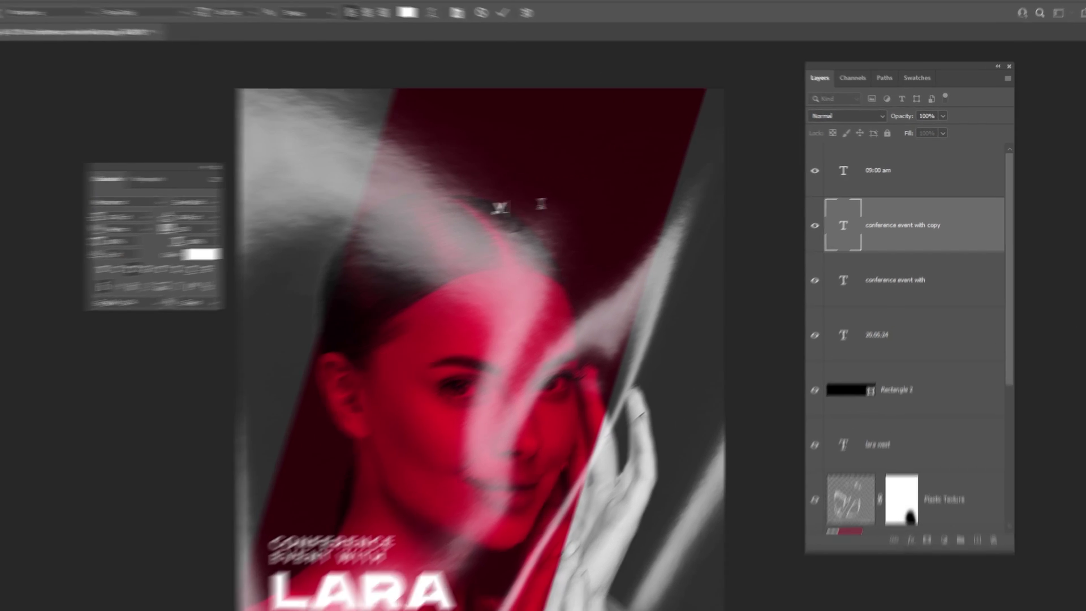
- Retype the top copy as the 'OUR EVENT ADDRESS' text ending NEW YORK, with 19 pt leading
{"action": "type", "text": "OUR EVENT"}
{"action": "key", "text": "Return"}
{"action": "type", "text": "ADDRESS HERE"}
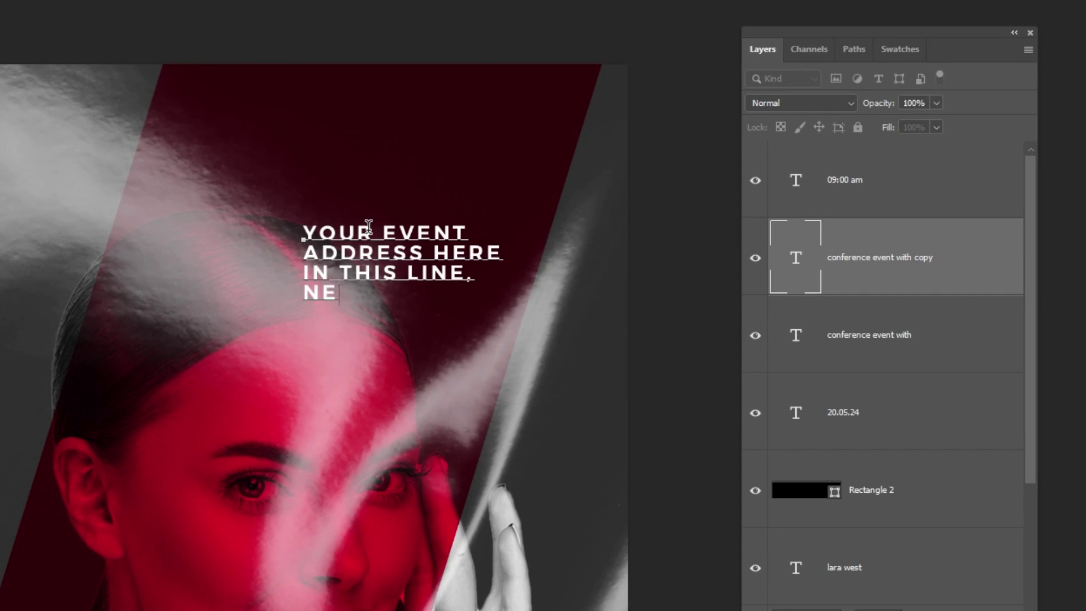
{"action": "type", "text": "W YORK"}
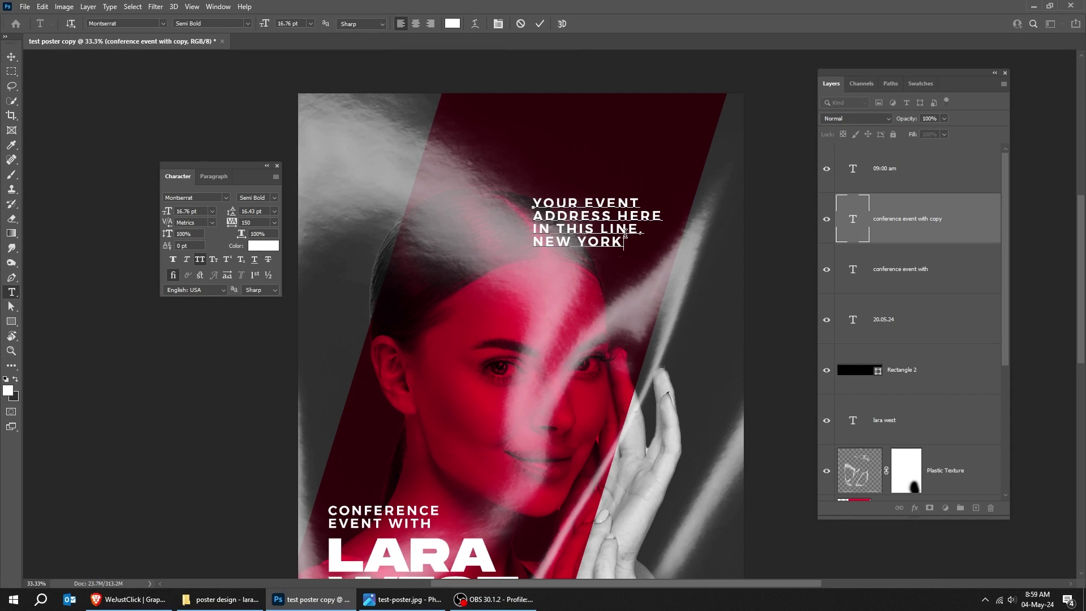
{"action": "key", "text": "shift+Home"}
{"action": "key", "text": "shift+Up"}
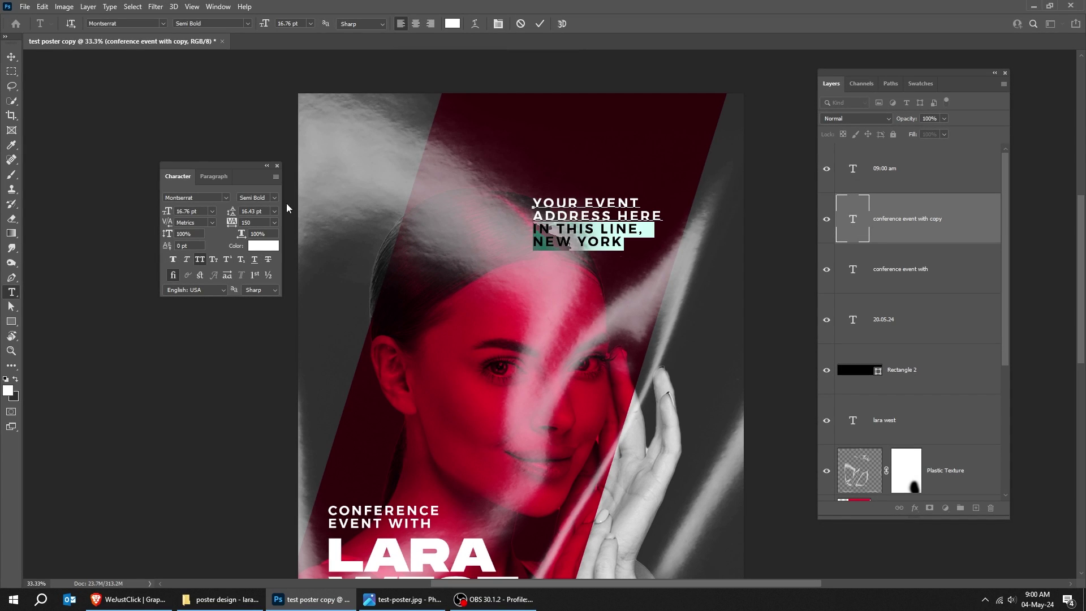
{"action": "left_click", "coordinate": [11, 57]}
{"action": "key", "text": "shift+Up"}
{"action": "key", "text": "shift+Up"}
{"action": "key", "text": "shift+Up"}
{"action": "key", "text": "shift+Up"}
{"action": "key", "text": "shift+Up"}
{"action": "key", "text": "shift+Up"}
{"action": "key", "text": "shift+Up"}
{"action": "key", "text": "shift+Up"}
{"action": "key", "text": "shift+Up"}
{"action": "key", "text": "shift+Up"}
{"action": "key", "text": "shift+Up"}
{"action": "key", "text": "shift+Up"}
{"action": "key", "text": "shift+Up"}
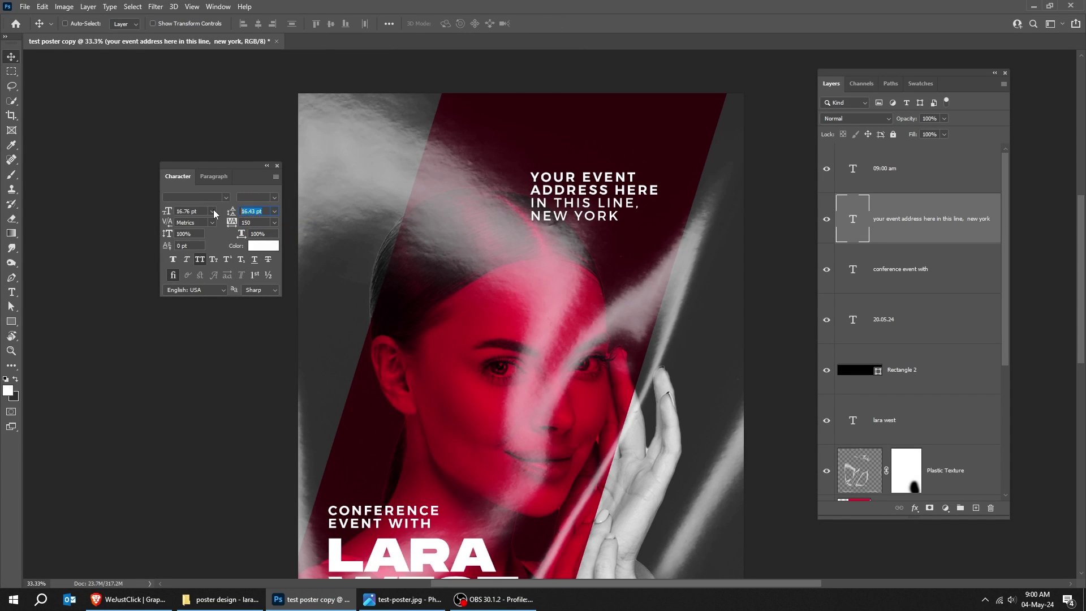
{"action": "type", "text": "19"}
{"action": "key", "text": "Return"}
- Shrink the address block slightly and move it about 72 px right
{"action": "key", "text": "ctrl+t"}
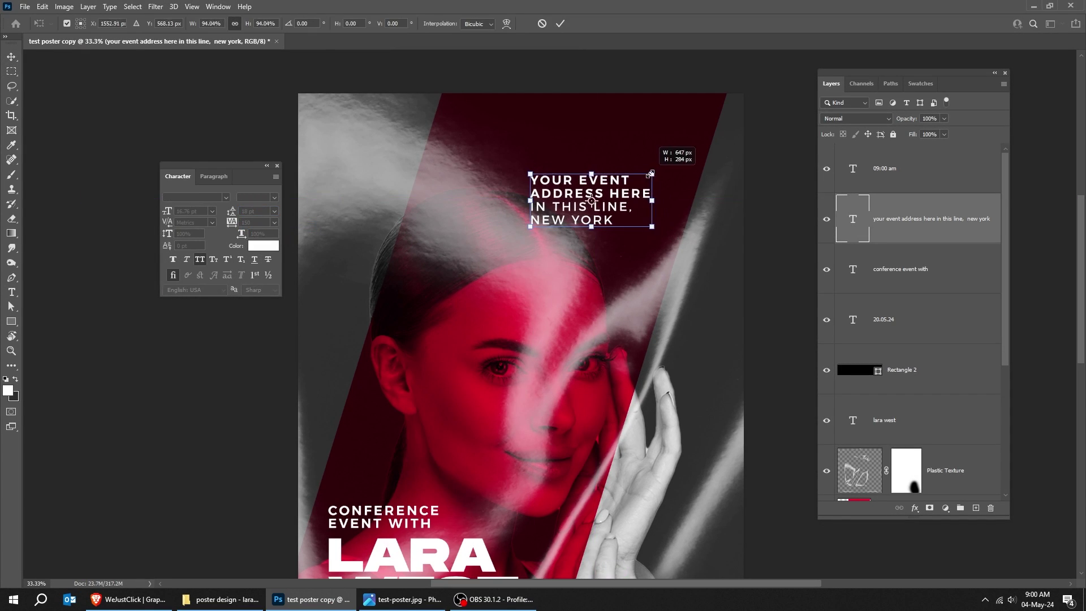
{"action": "left_click_drag", "start_coordinate": [659, 171], "coordinate": [649, 180]}
{"action": "key", "text": "Return"}
{"action": "left_click_drag", "start_coordinate": [608, 219], "coordinate": [614, 284]}
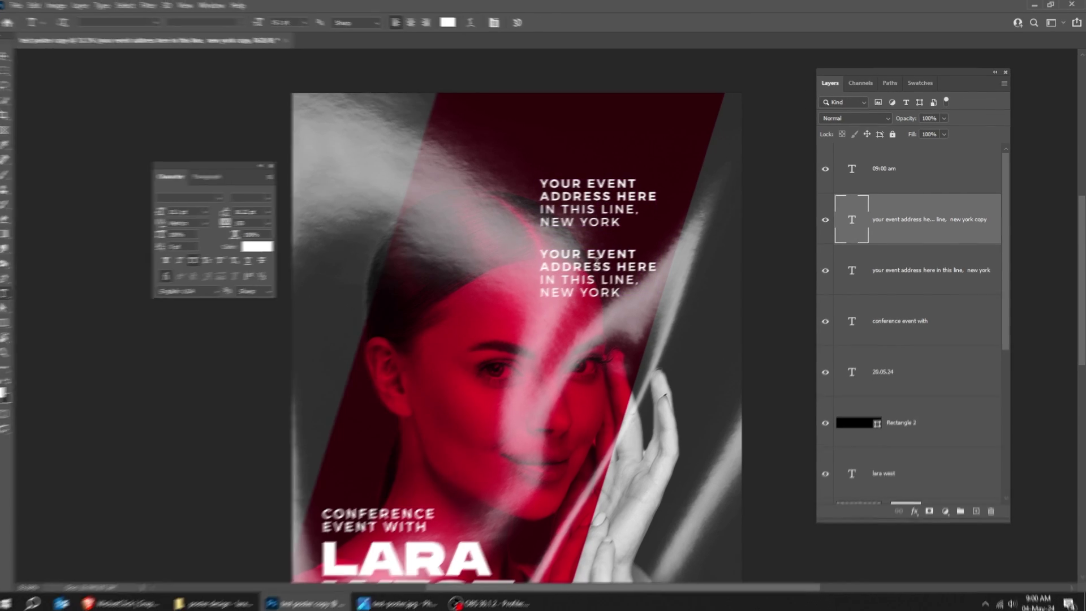
- Replace the copied address text with YOURSITE.COM
{"action": "double_click", "coordinate": [601, 260]}
{"action": "key", "text": "ctrl+a"}
{"action": "type", "text": "YOURSITE"}
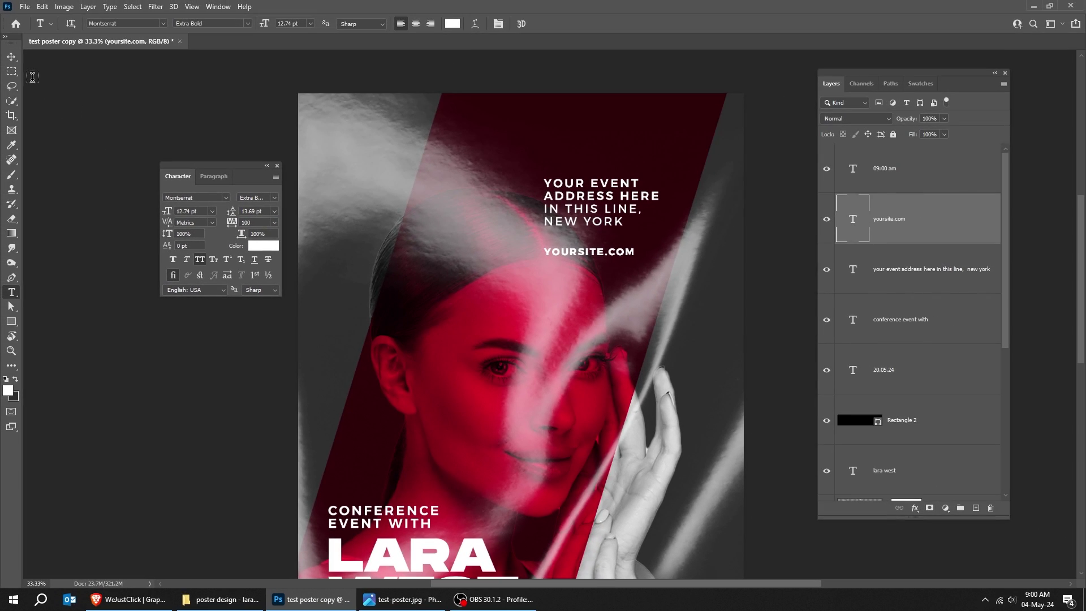
{"action": "left_click", "coordinate": [11, 57]}
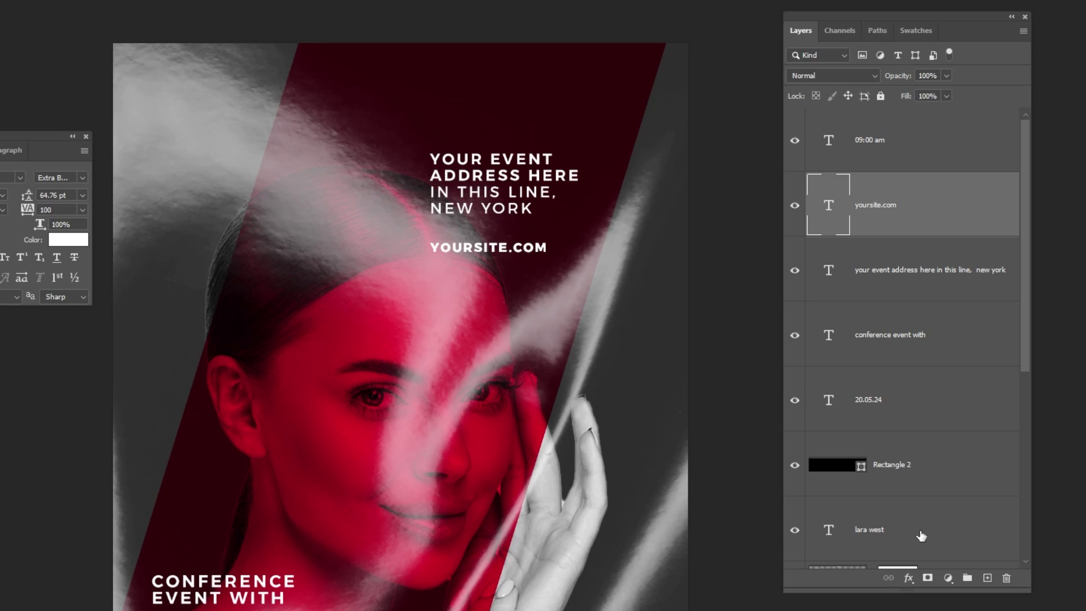
{"action": "left_click", "coordinate": [921, 536]}
{"action": "scroll", "coordinate": [925, 526], "scroll_direction": "down", "scroll_amount": 1}
{"action": "scroll", "coordinate": [934, 456], "scroll_direction": "up", "scroll_amount": 1}
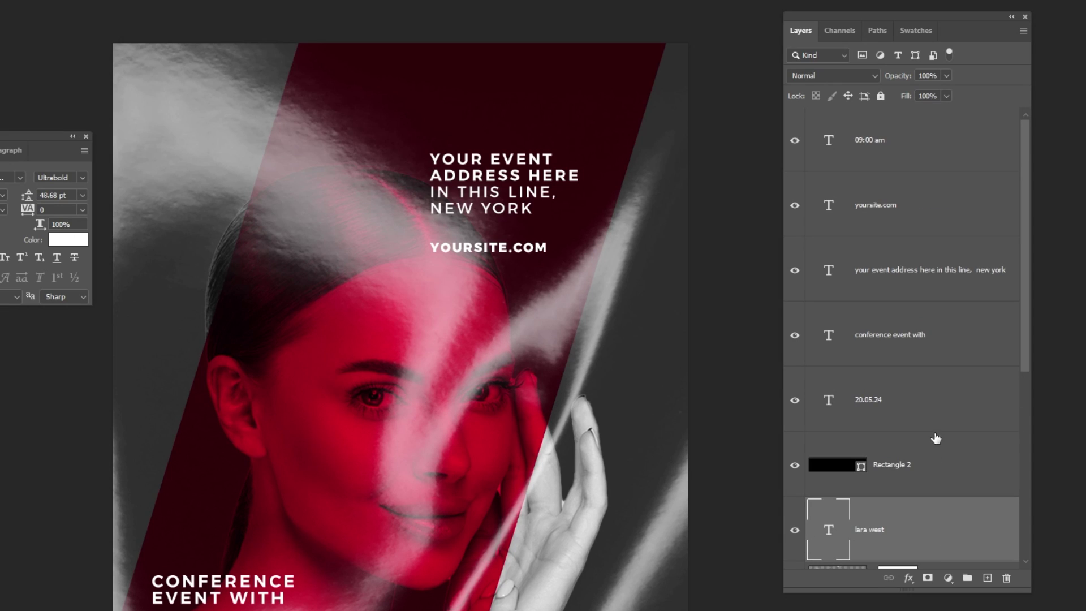
{"action": "left_click", "coordinate": [933, 161], "text": "shift"}
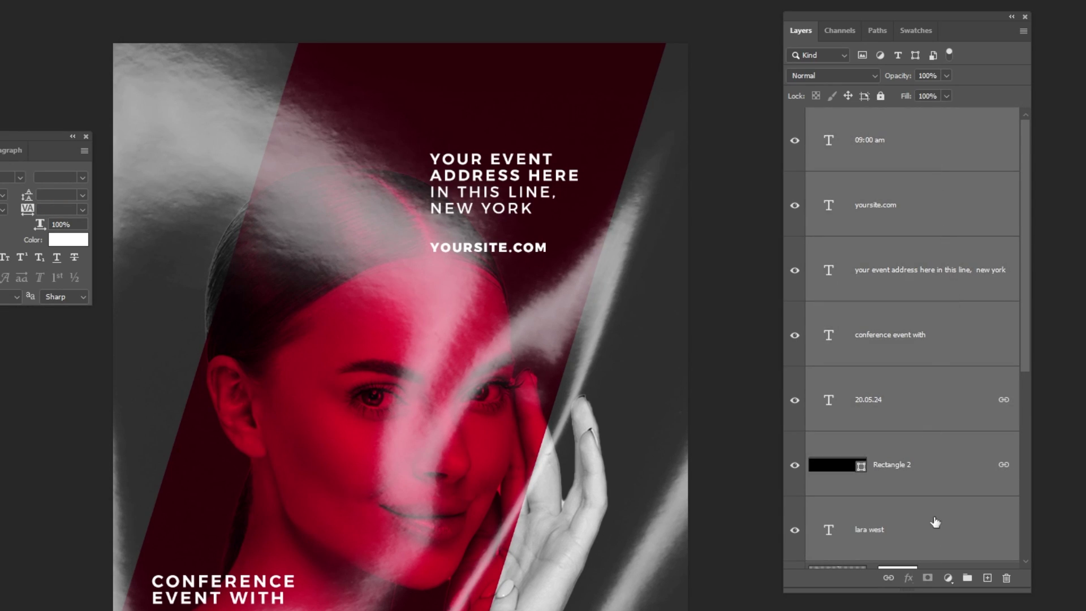
{"action": "left_click", "coordinate": [968, 579]}
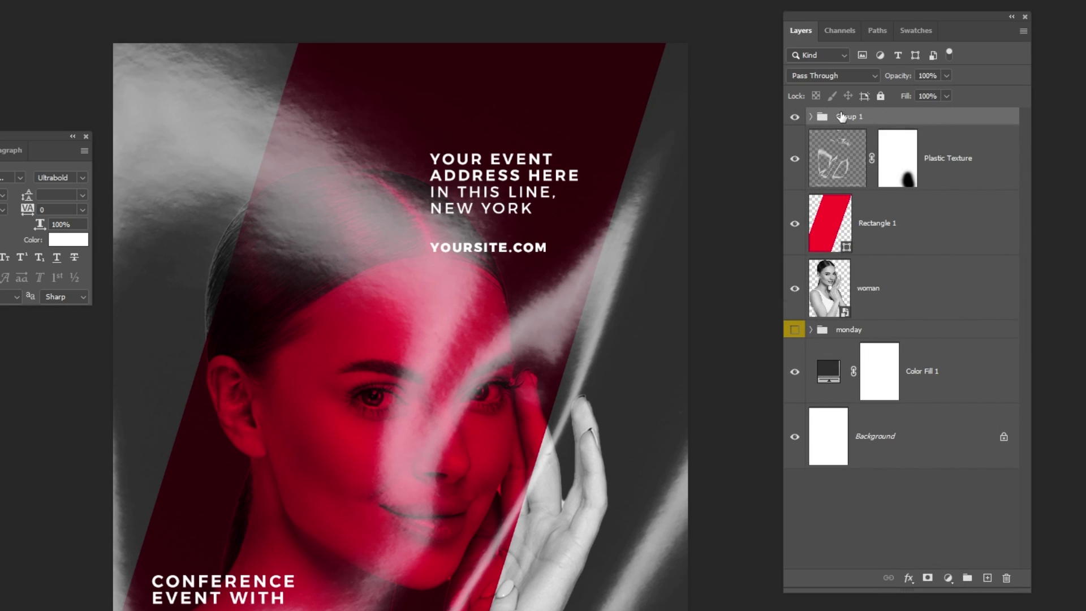
{"action": "right_click", "coordinate": [888, 124]}
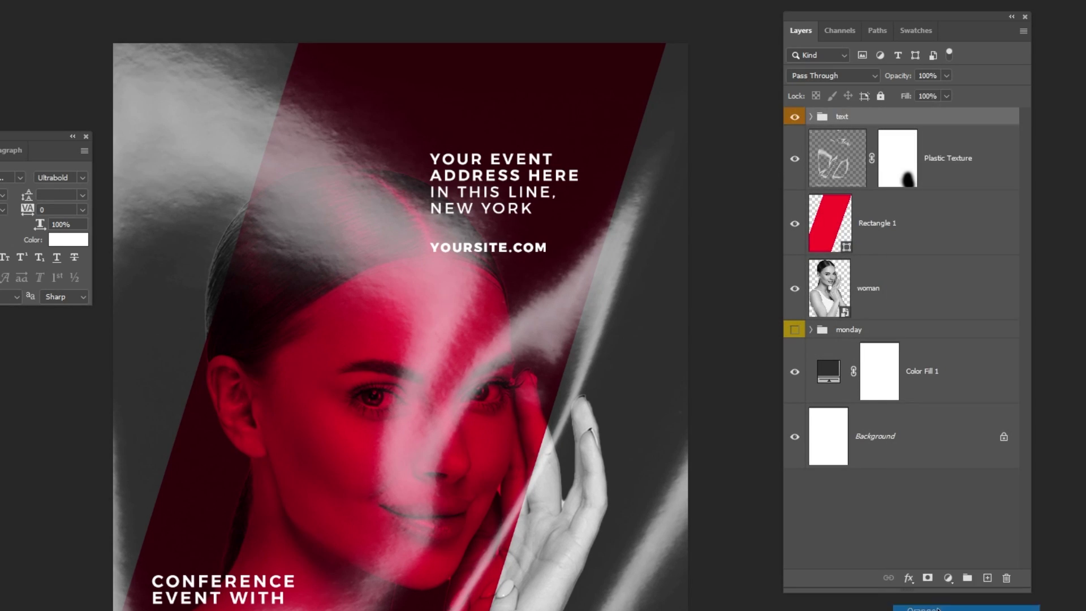
{"action": "key", "text": "Escape"}
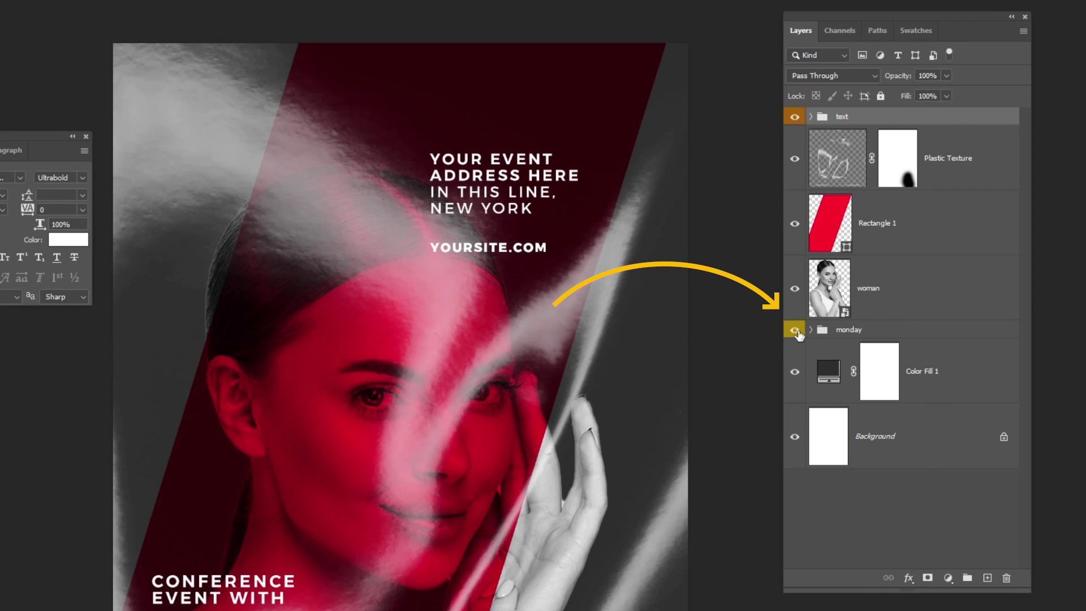
- Make the MONDAY backdrop group visible again and expand the text group
{"action": "left_click", "coordinate": [795, 331]}
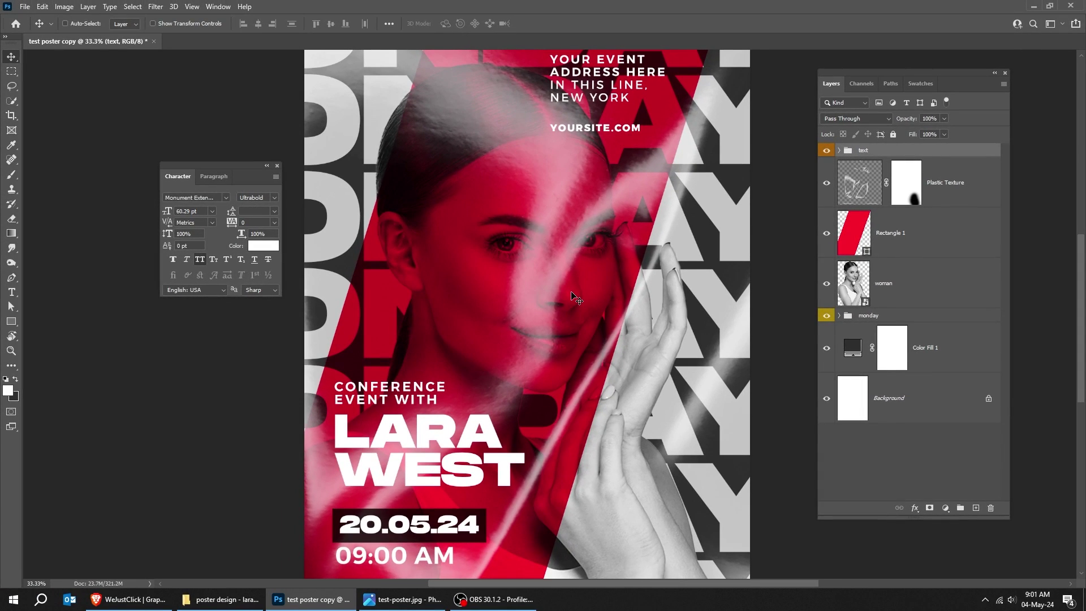
{"action": "key", "text": "ctrl+minus"}
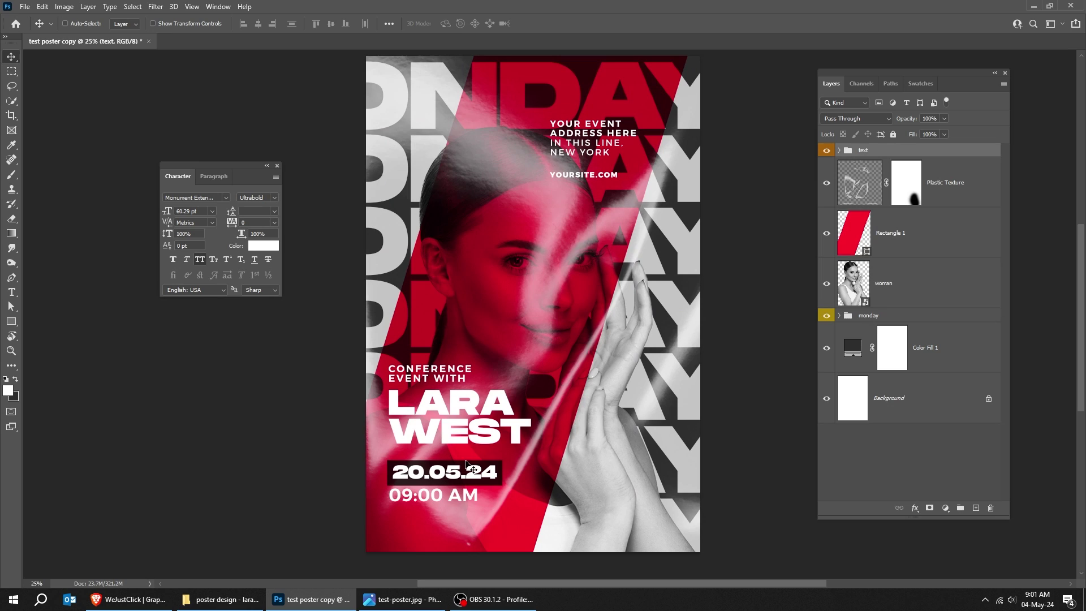
{"action": "left_click", "coordinate": [840, 150]}
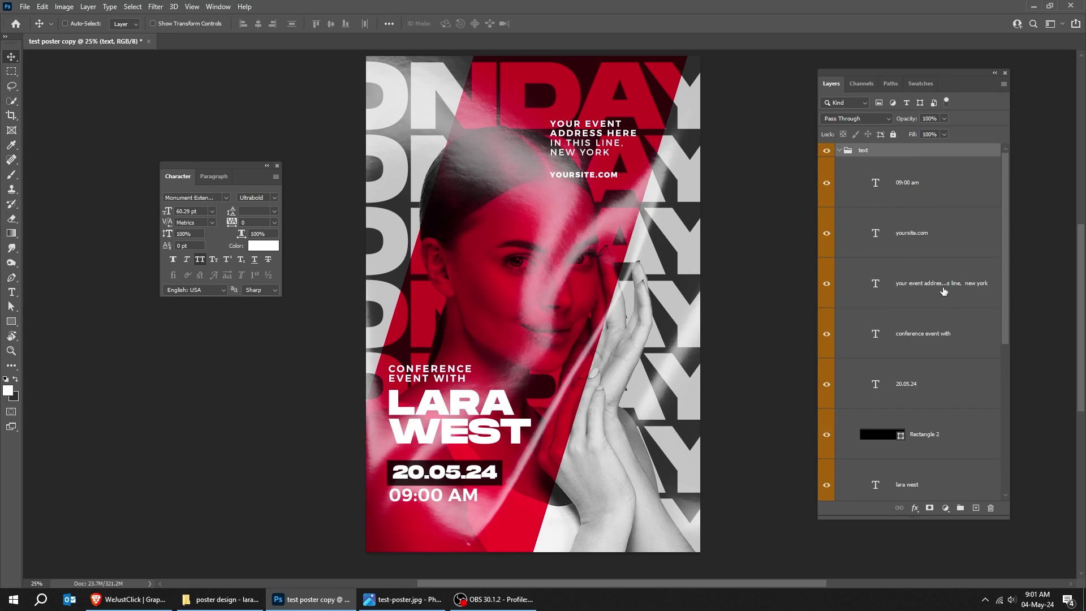
{"action": "left_click", "coordinate": [943, 436]}
{"action": "scroll", "coordinate": [943, 436], "scroll_direction": "down", "scroll_amount": 1}
{"action": "left_click", "coordinate": [944, 451], "text": "ctrl"}
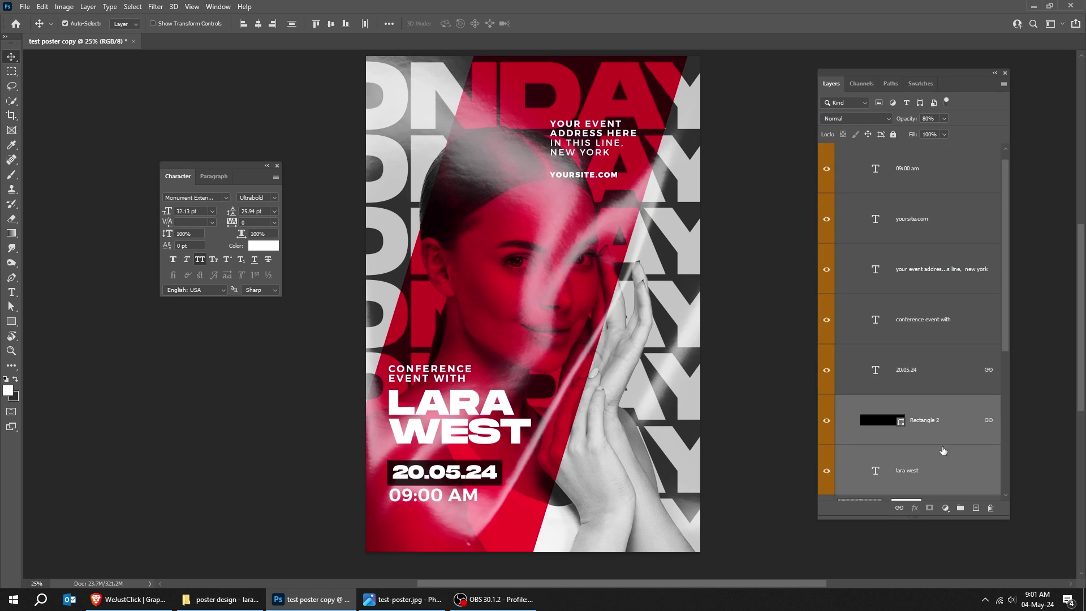
{"action": "left_click", "coordinate": [933, 319], "text": "ctrl"}
{"action": "left_click", "coordinate": [934, 371], "text": "ctrl"}
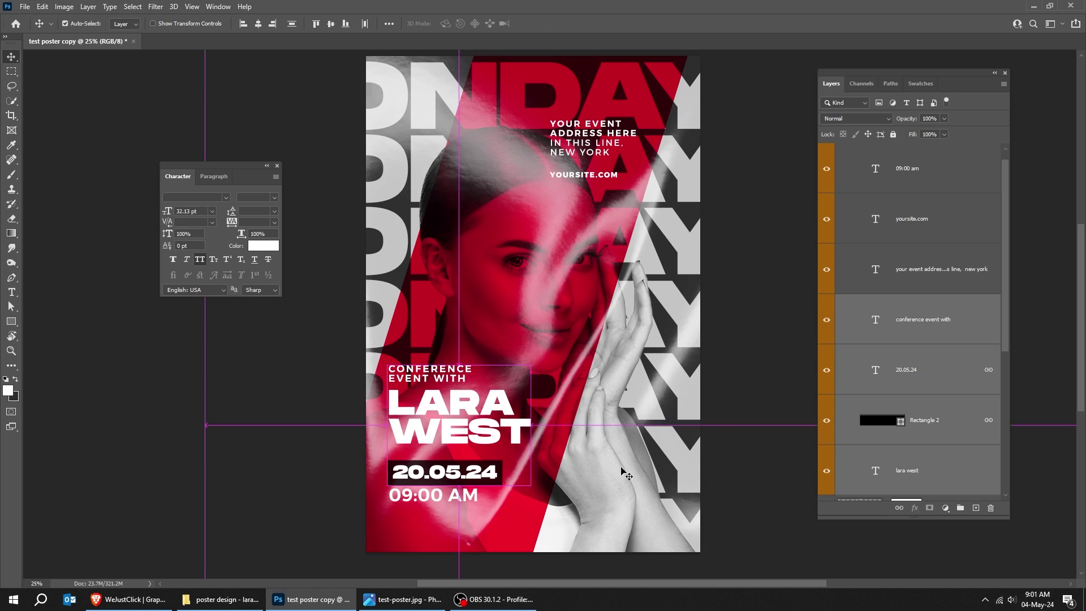
{"action": "key", "text": "ctrl+t"}
{"action": "key", "text": "Return"}
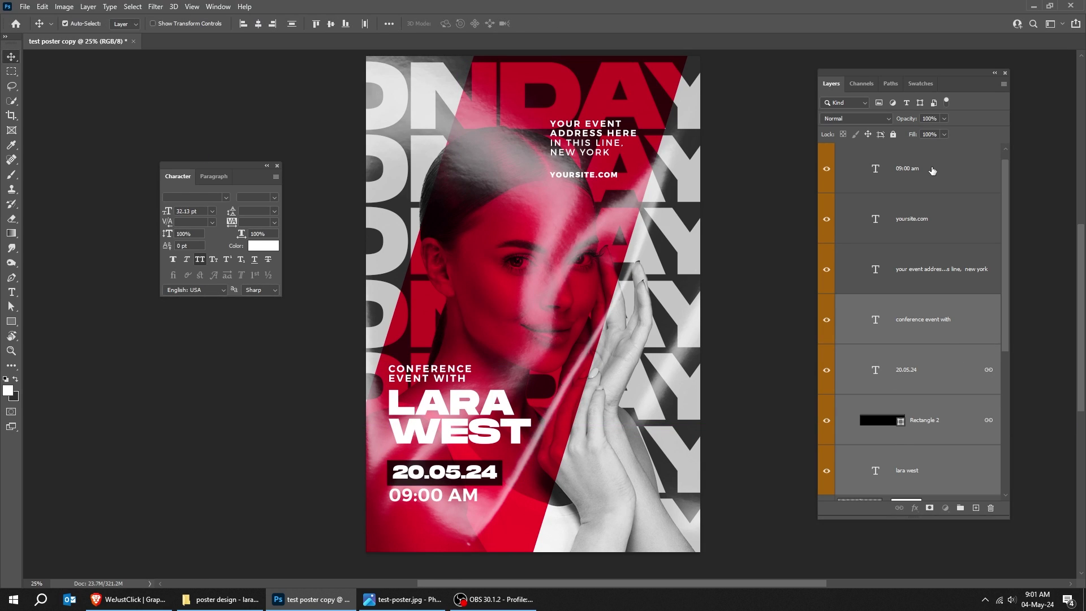
{"action": "left_click", "coordinate": [932, 171], "text": "ctrl"}
{"action": "key", "text": "ctrl+t"}
{"action": "left_click_drag", "start_coordinate": [531, 503], "coordinate": [508, 481]}
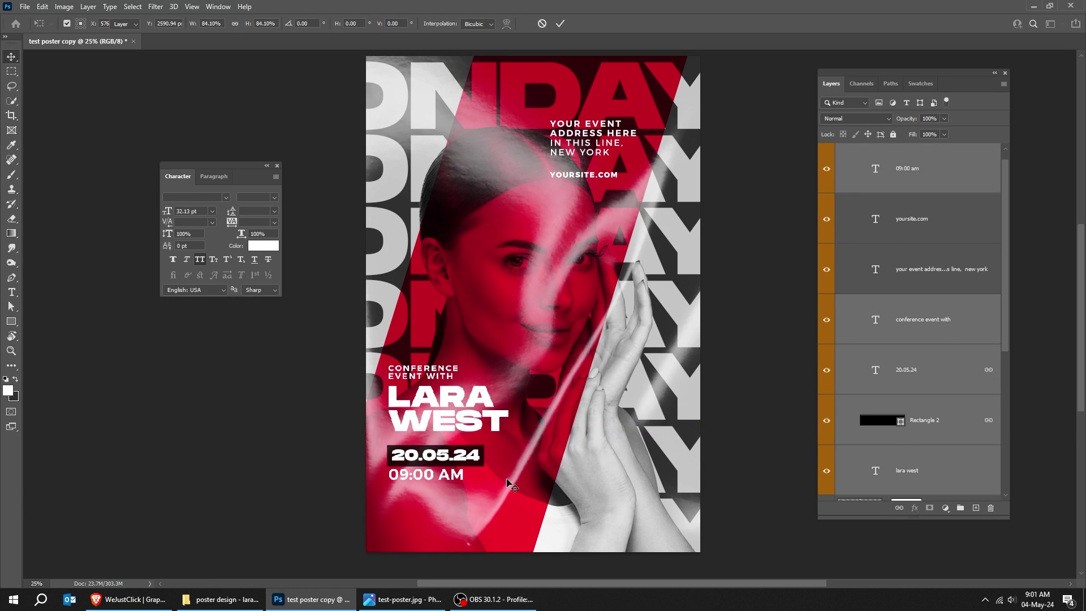
{"action": "key", "text": "Return"}
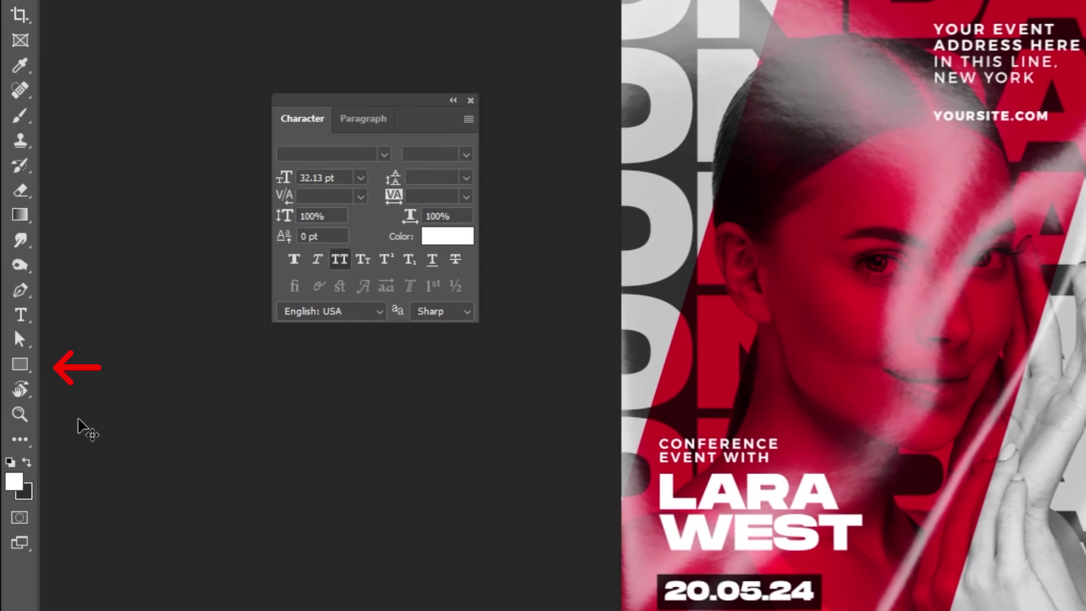
- Draw a square rectangle below the 09:00 AM text
{"action": "key", "text": "u"}
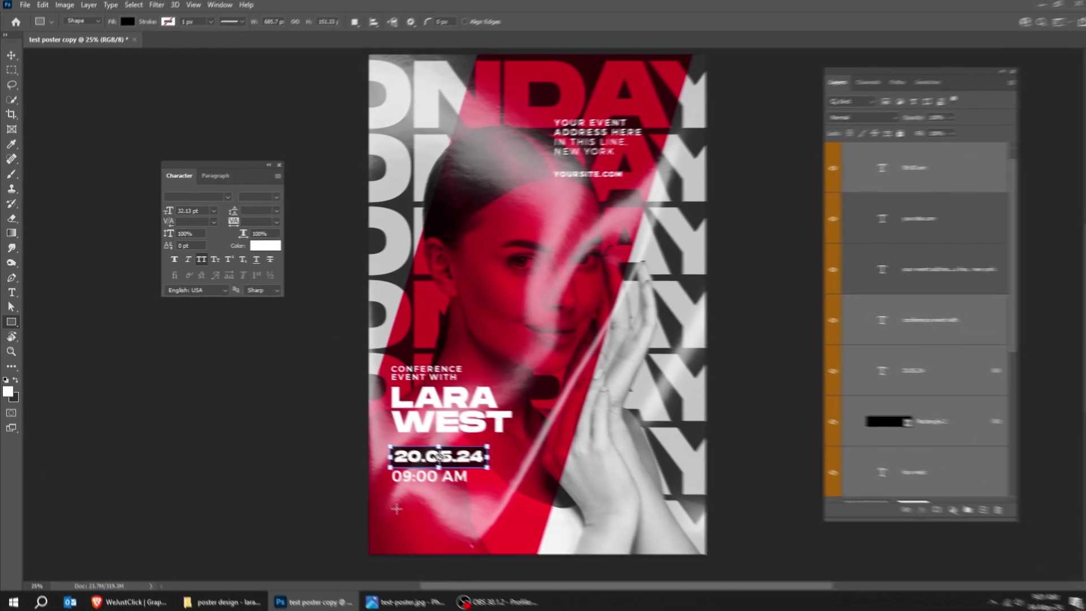
{"action": "left_click_drag", "start_coordinate": [393, 506], "coordinate": [440, 536]}
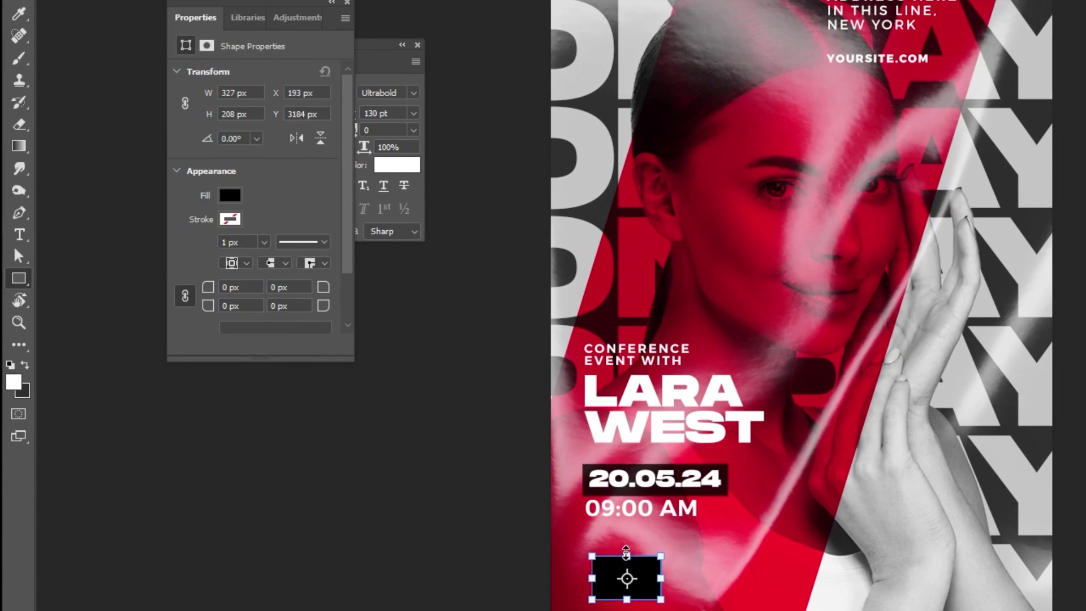
{"action": "left_click_drag", "start_coordinate": [601, 549], "coordinate": [599, 530]}
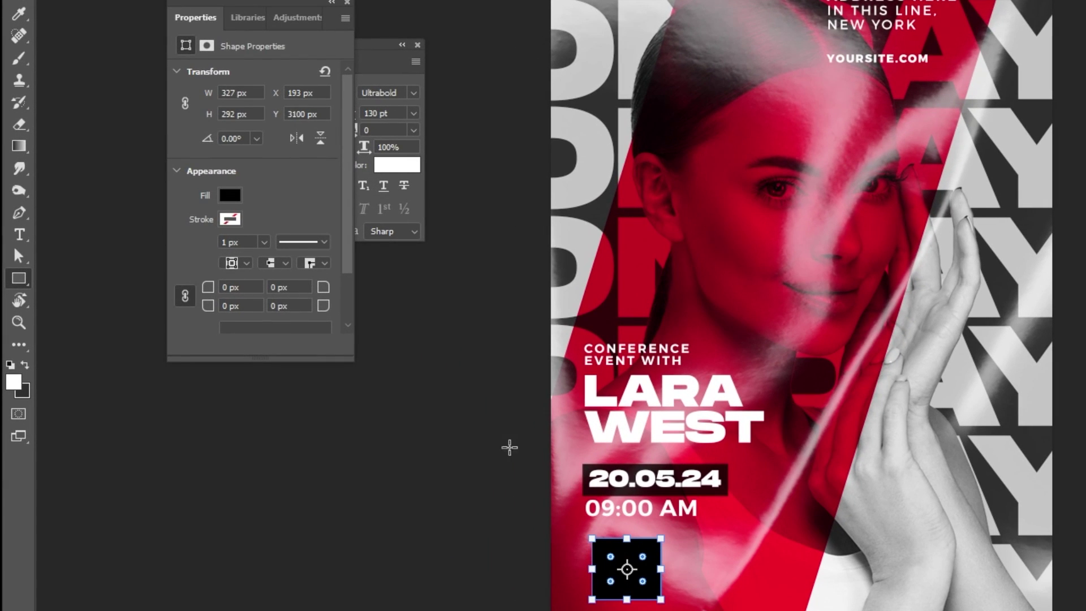
- Give the square no fill and an 8 px white stroke
{"action": "left_click", "coordinate": [229, 195]}
{"action": "left_click", "coordinate": [194, 229]}
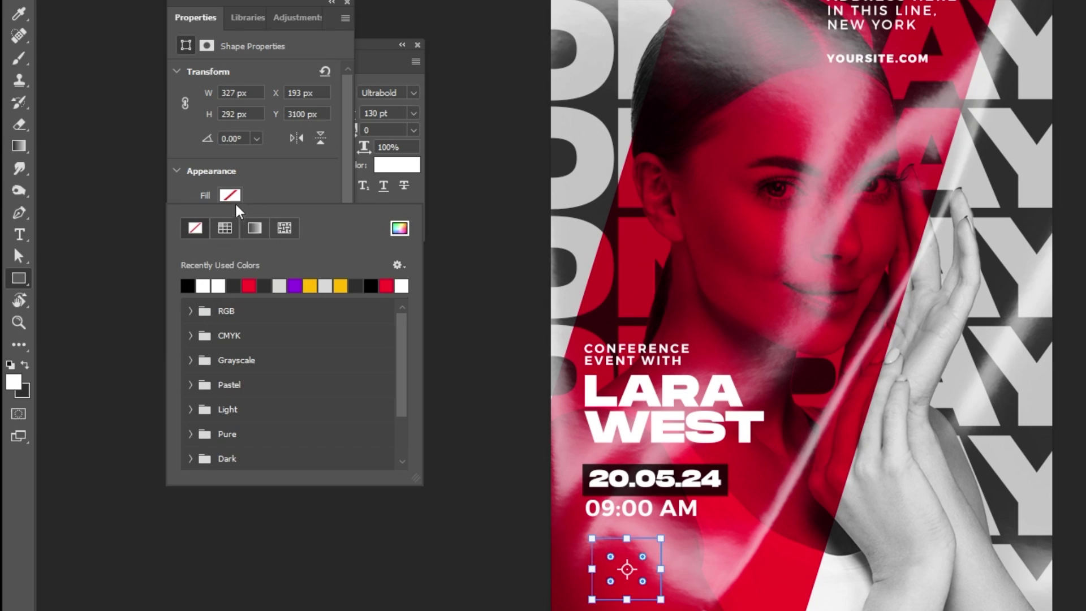
{"action": "left_click", "coordinate": [258, 205]}
{"action": "left_click", "coordinate": [231, 220]}
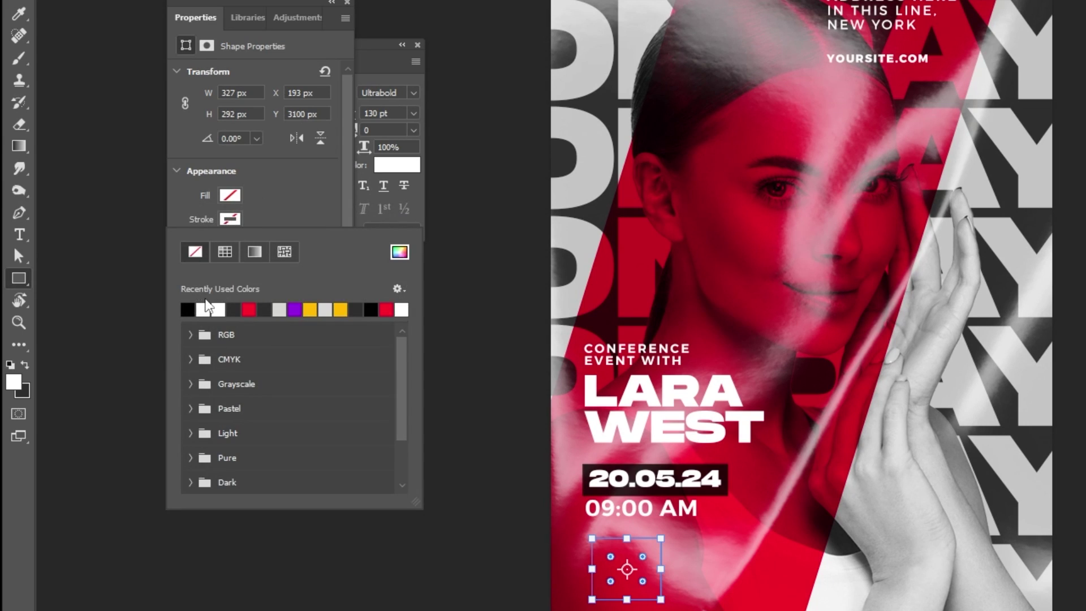
{"action": "left_click", "coordinate": [206, 308]}
{"action": "left_click", "coordinate": [262, 212]}
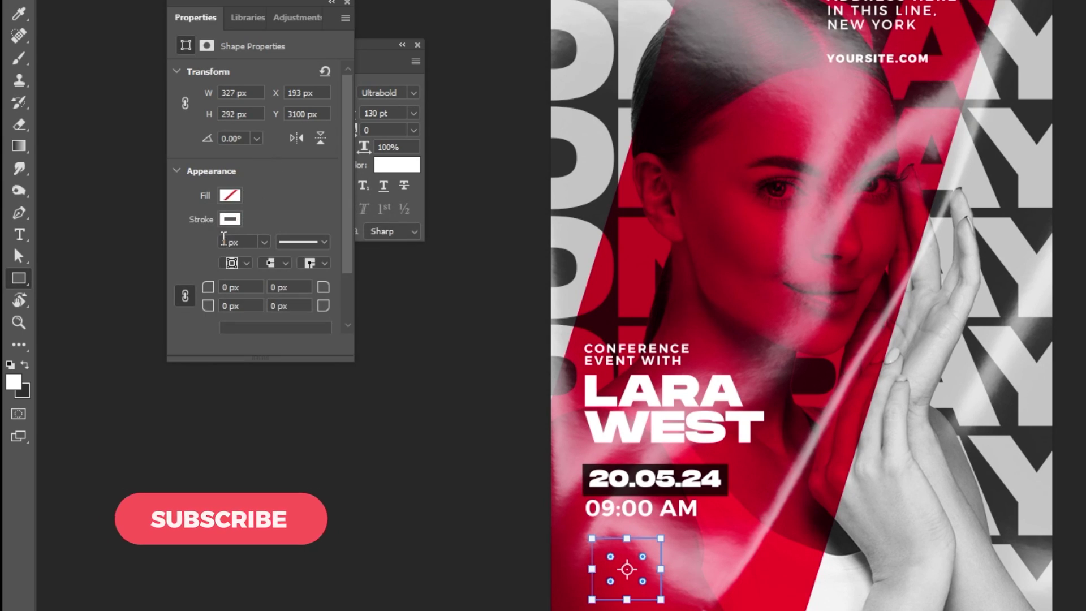
{"action": "left_click", "coordinate": [223, 242]}
{"action": "type", "text": "5"}
{"action": "key", "text": "Return"}
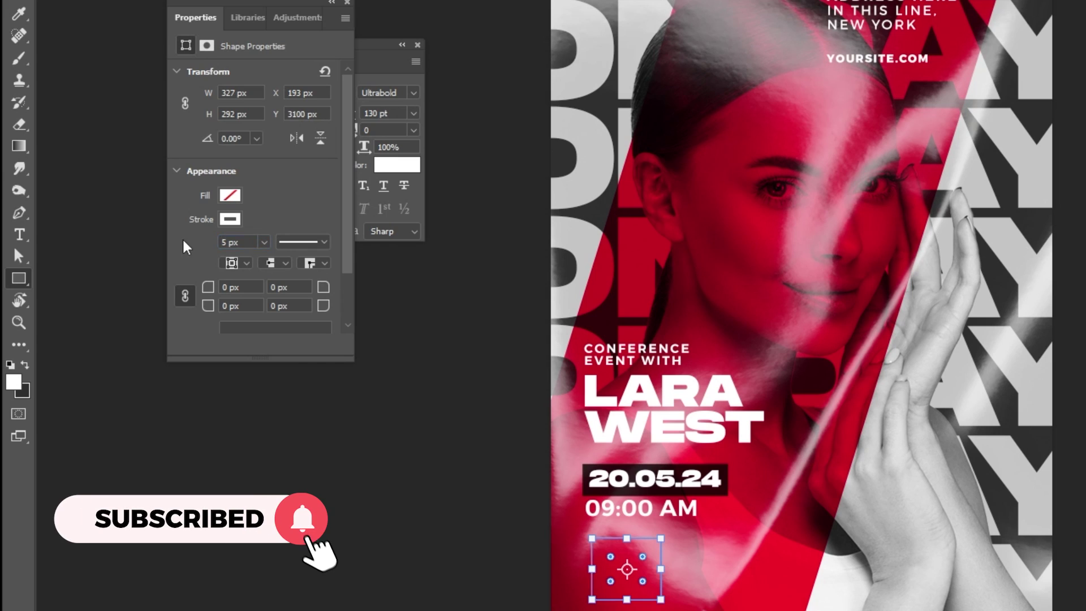
{"action": "type", "text": "8"}
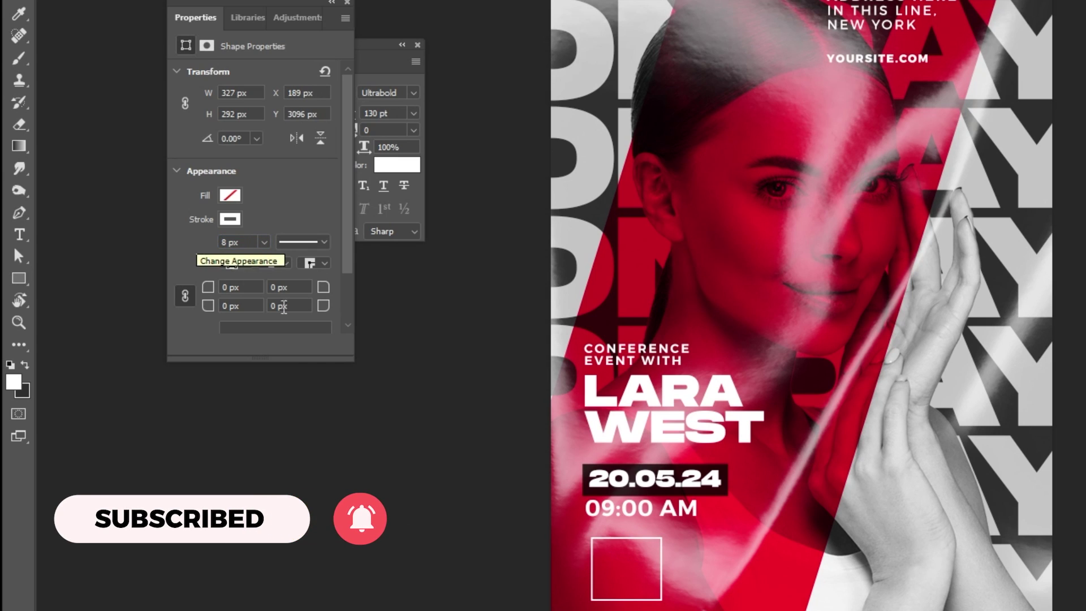
{"action": "key", "text": "Return"}
- Zoom in on the new square and close the Properties panel
{"action": "left_click", "coordinate": [621, 546]}
{"action": "scroll", "coordinate": [655, 538], "scroll_direction": "down", "scroll_amount": 3}
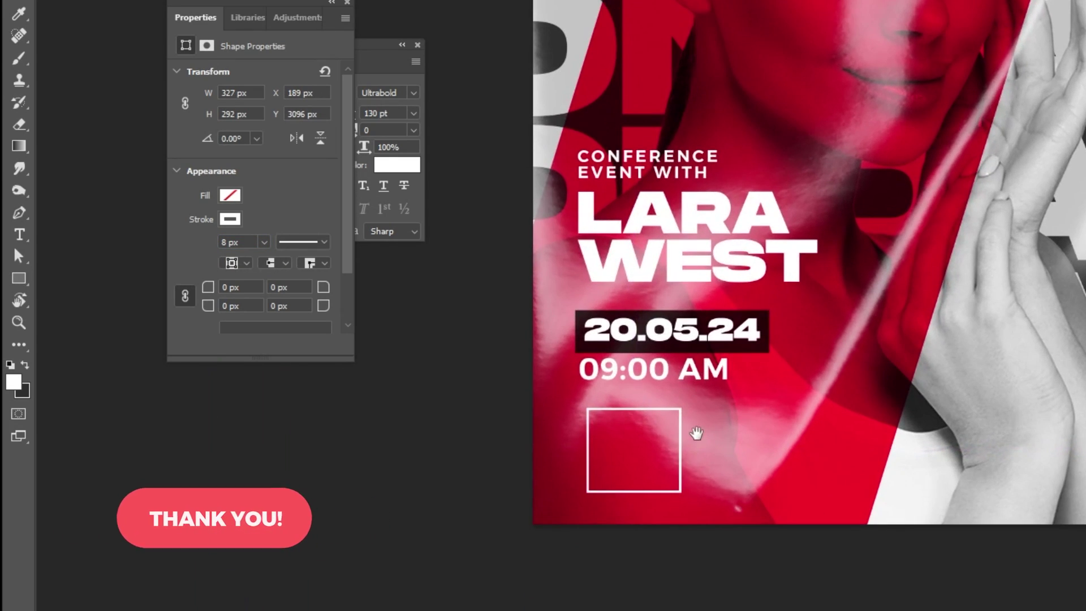
{"action": "left_click", "coordinate": [348, 3]}
- Mask the white square down to an L-shaped corner bracket using a rectangular selection
{"action": "left_click", "coordinate": [418, 45]}
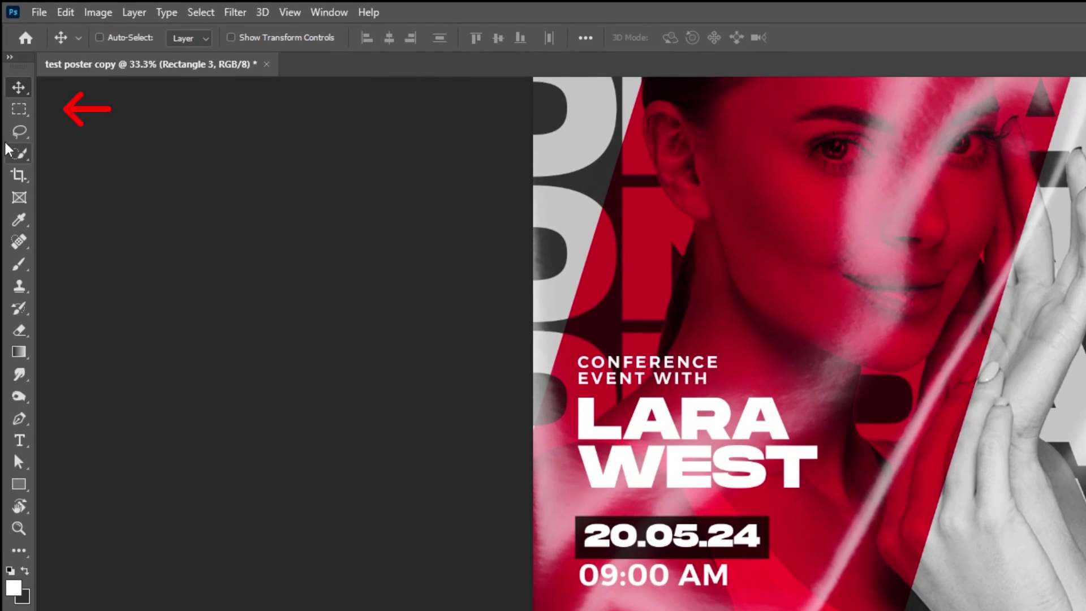
{"action": "left_click", "coordinate": [21, 113]}
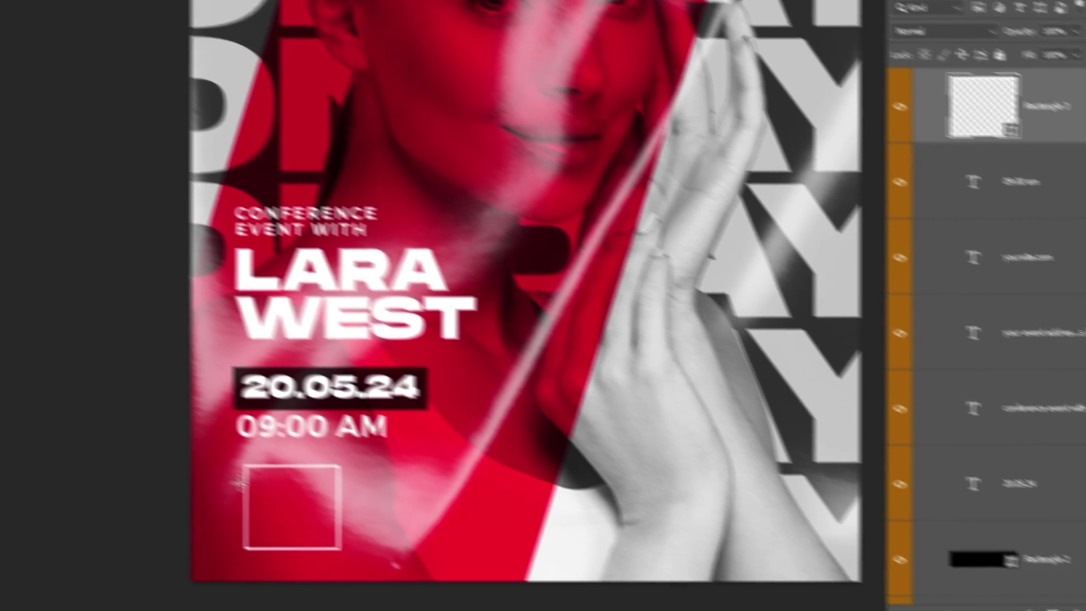
{"action": "left_click_drag", "start_coordinate": [109, 412], "coordinate": [209, 497]}
{"action": "left_click", "coordinate": [195, 504]}
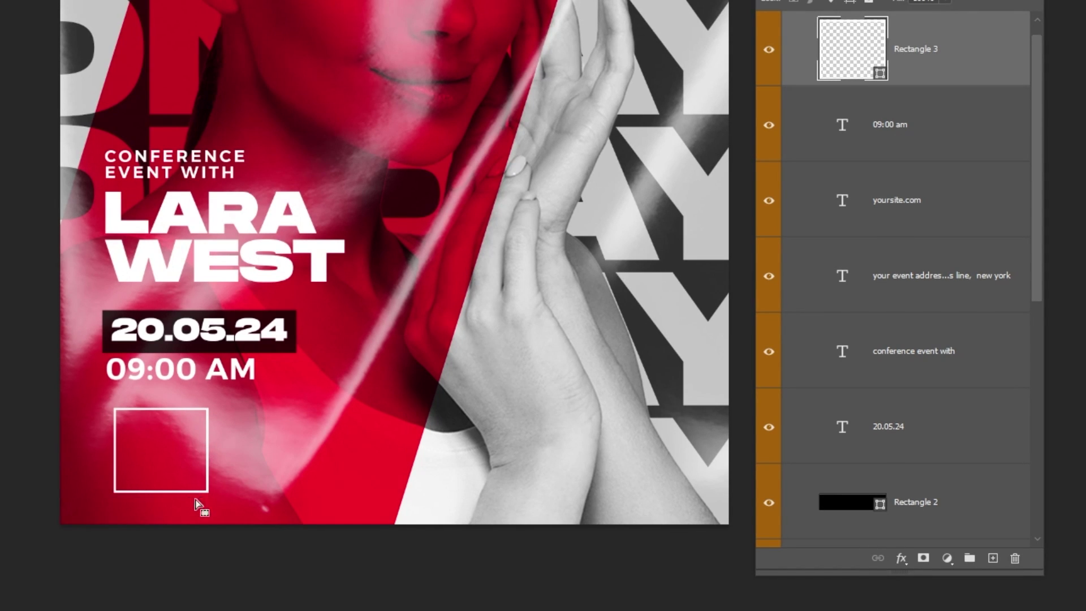
{"action": "left_click", "coordinate": [926, 557]}
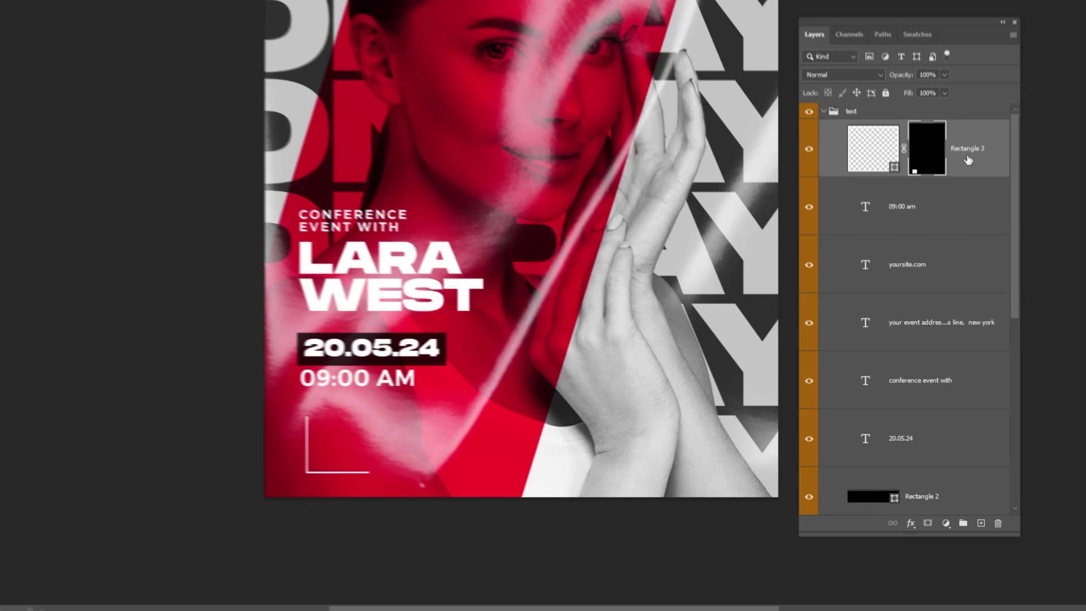
- Move the bracket layer above the text group and shrink it to about 77%
{"action": "key", "text": "ctrl+]"}
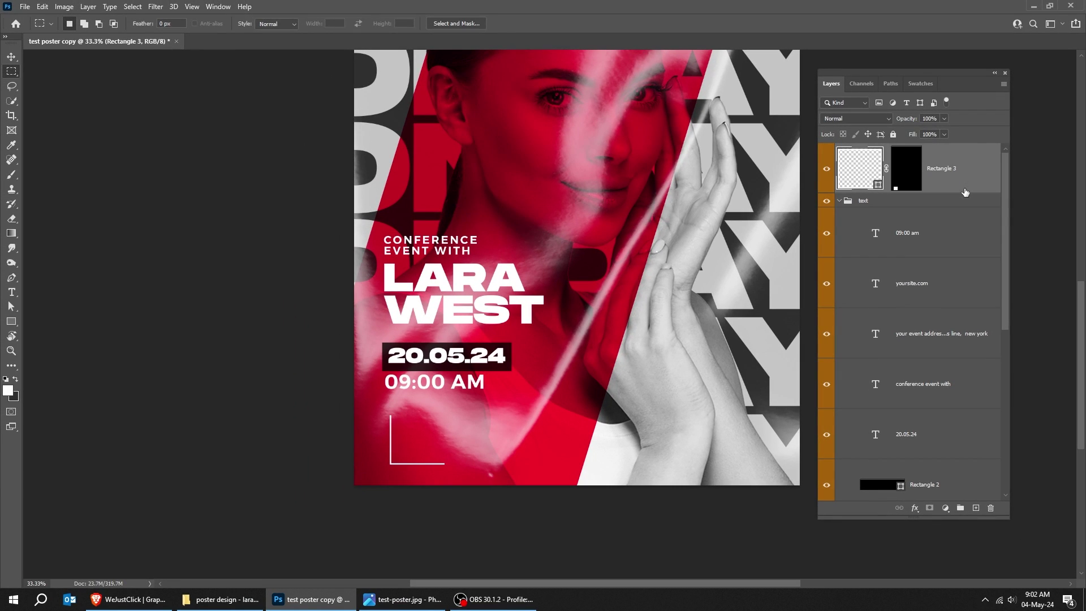
{"action": "left_click", "coordinate": [841, 201]}
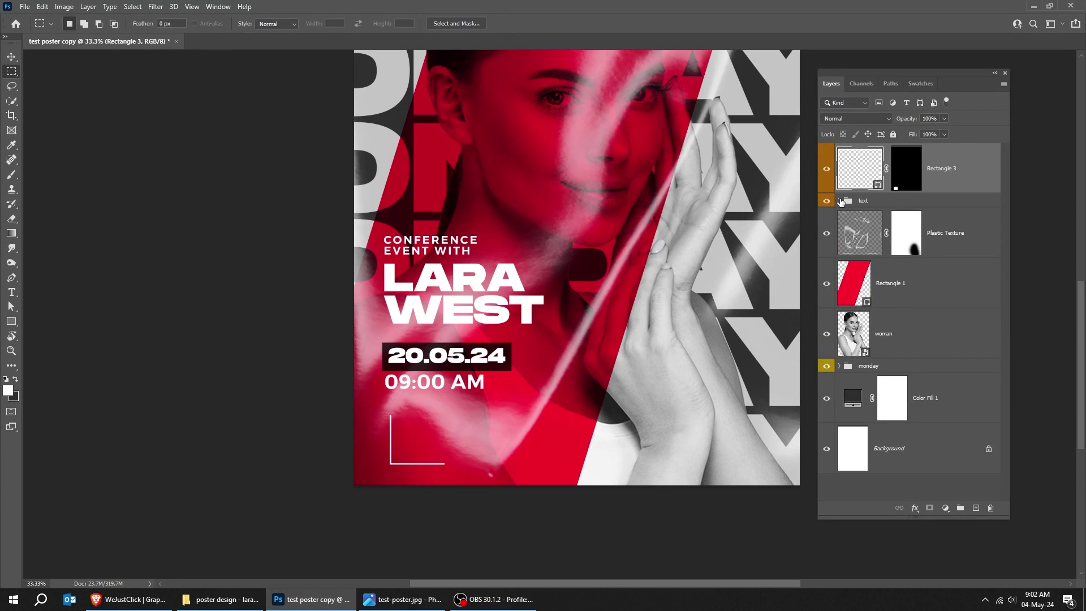
{"action": "key", "text": "ctrl+t"}
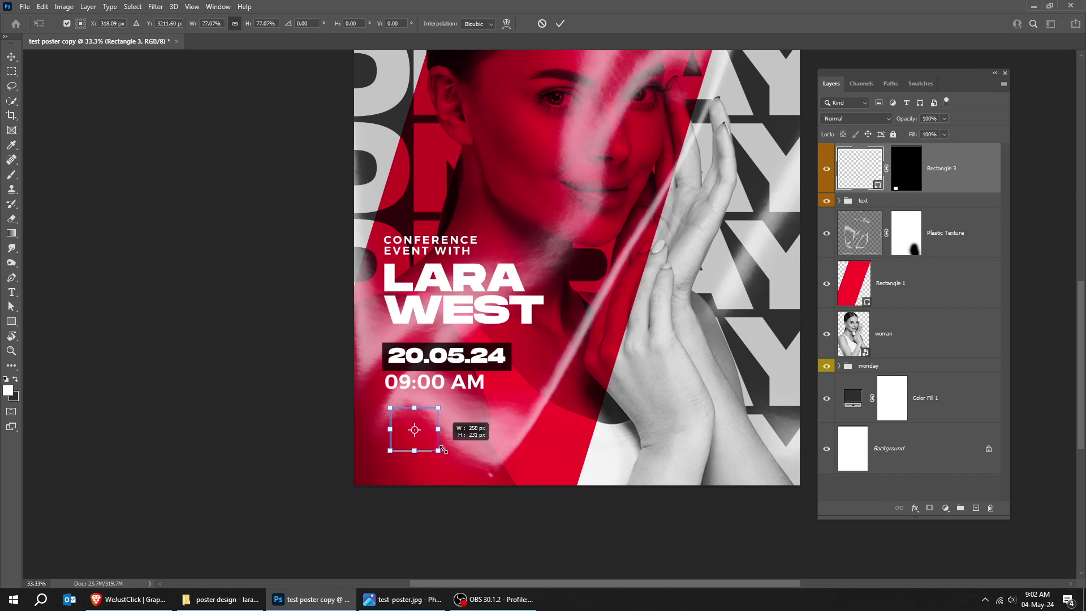
{"action": "key", "text": "Return"}
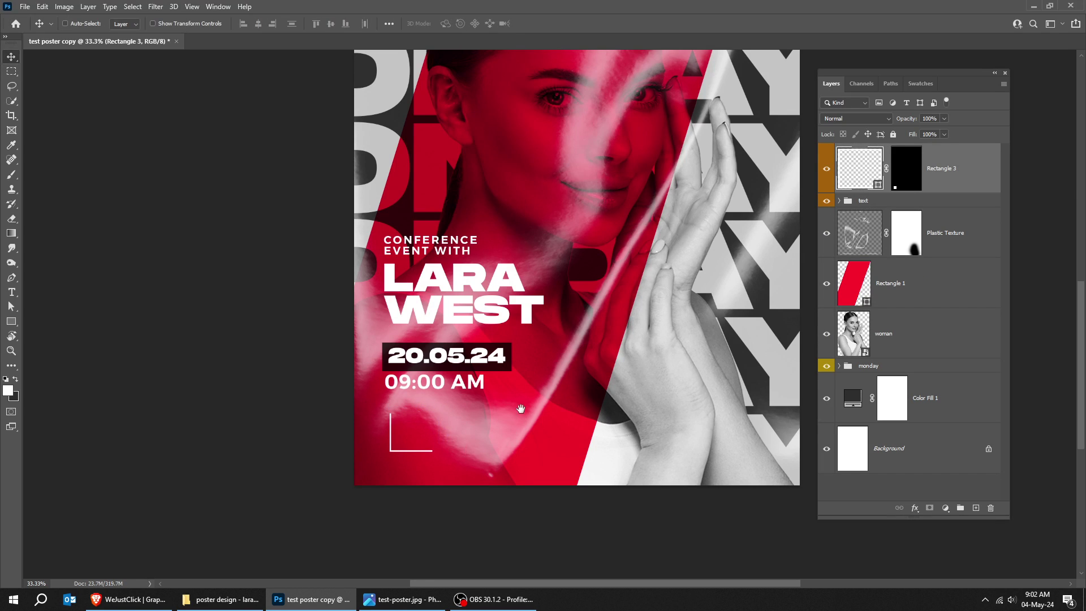
{"action": "left_click_drag", "start_coordinate": [520, 409], "coordinate": [519, 447]}
{"action": "key", "text": "ctrl+0"}
{"action": "key", "text": "Tab"}
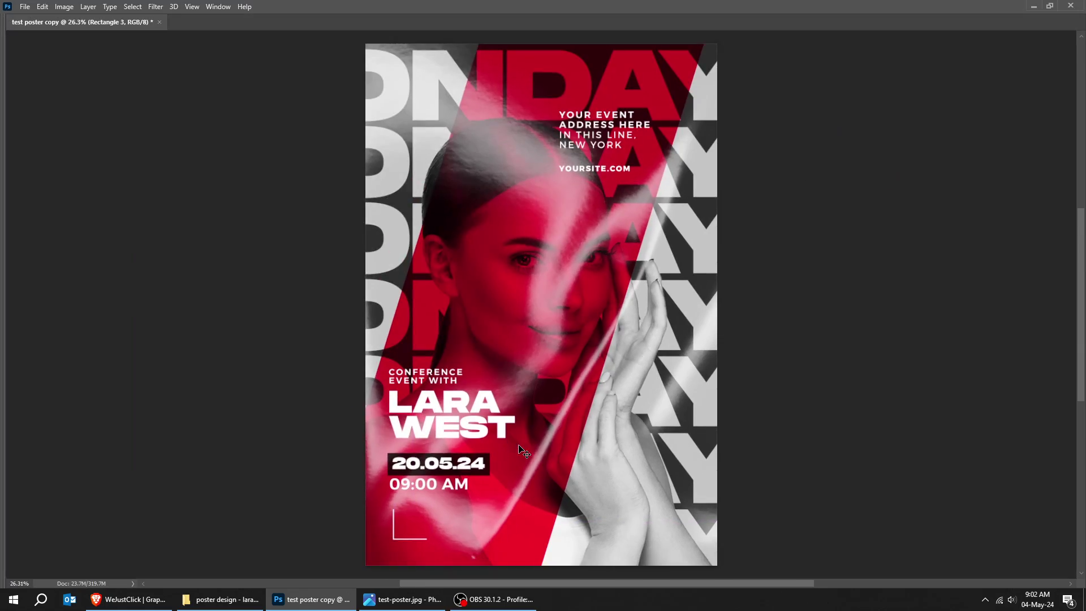